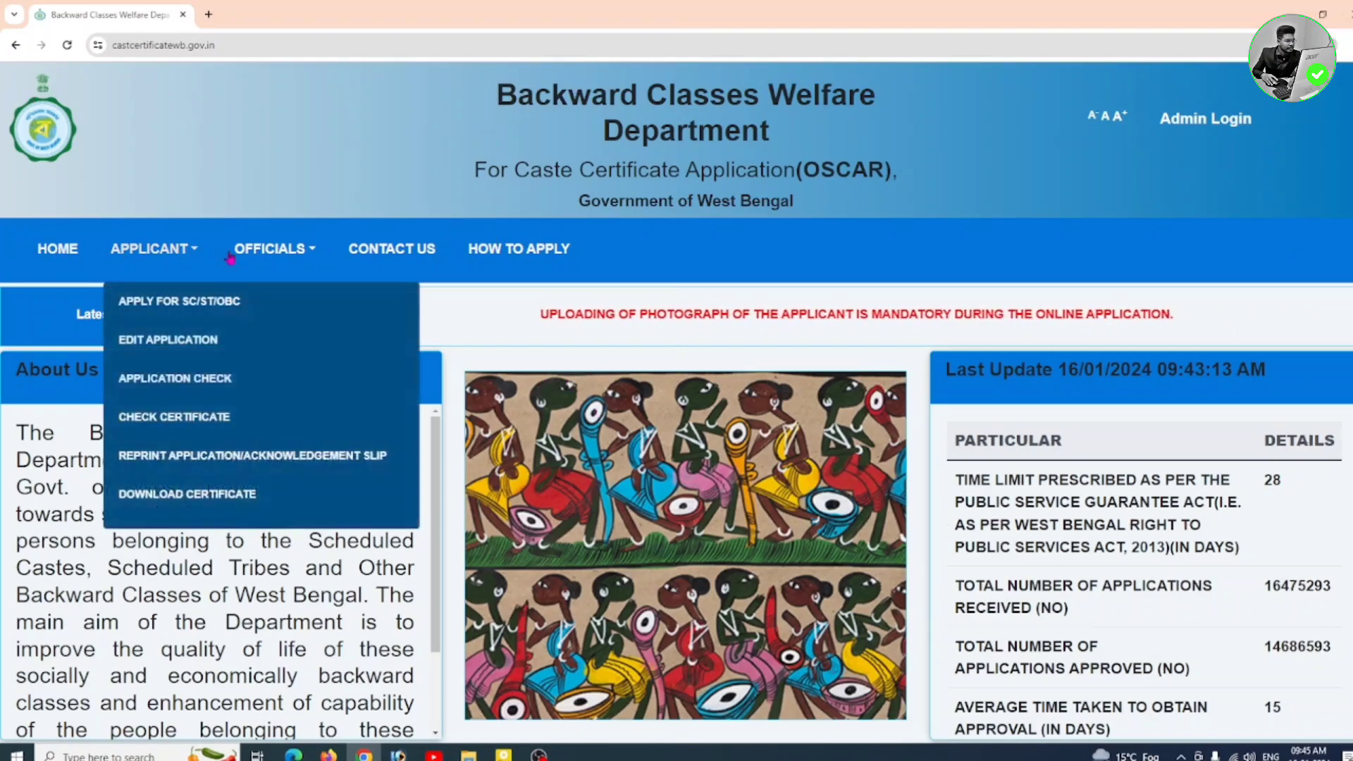
- Open the online application form for an SC/ST/OBC certificate
mouse_move(155, 251)
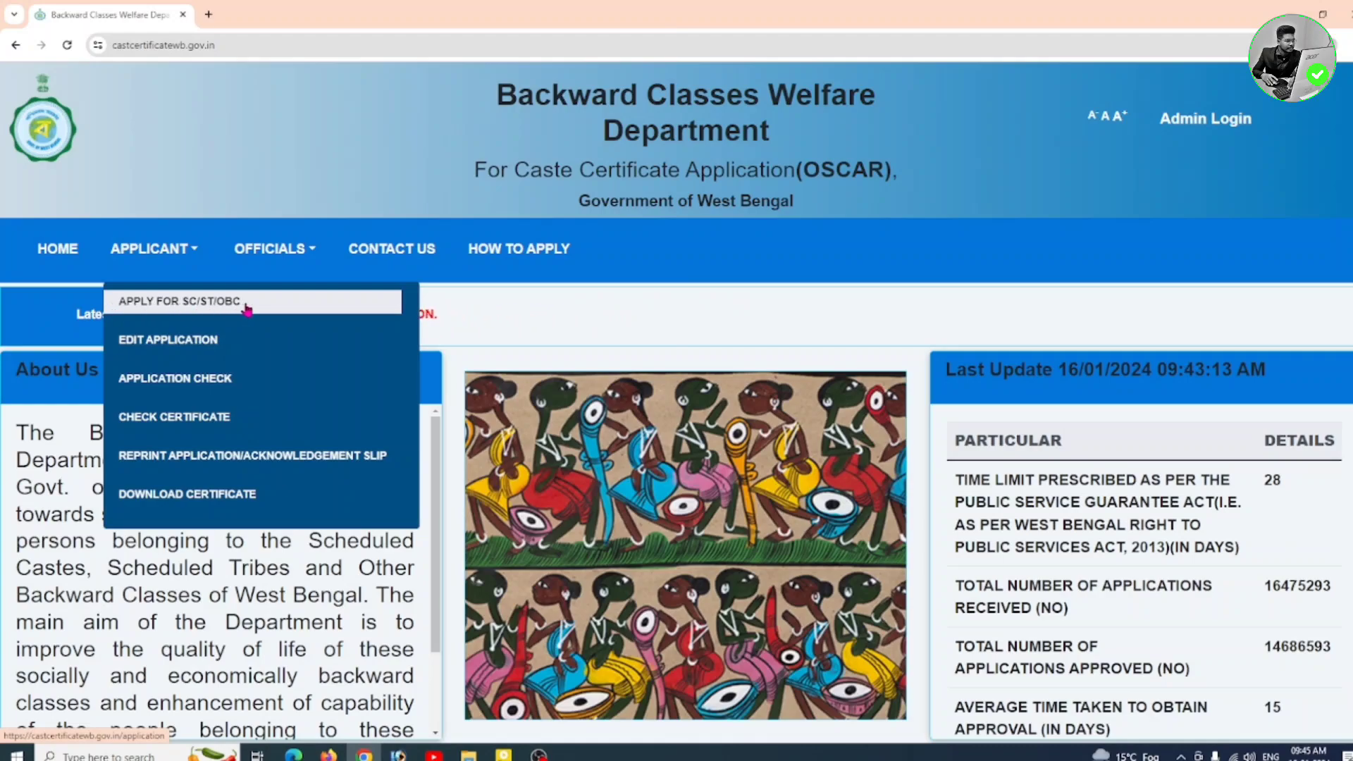
left_click(201, 305)
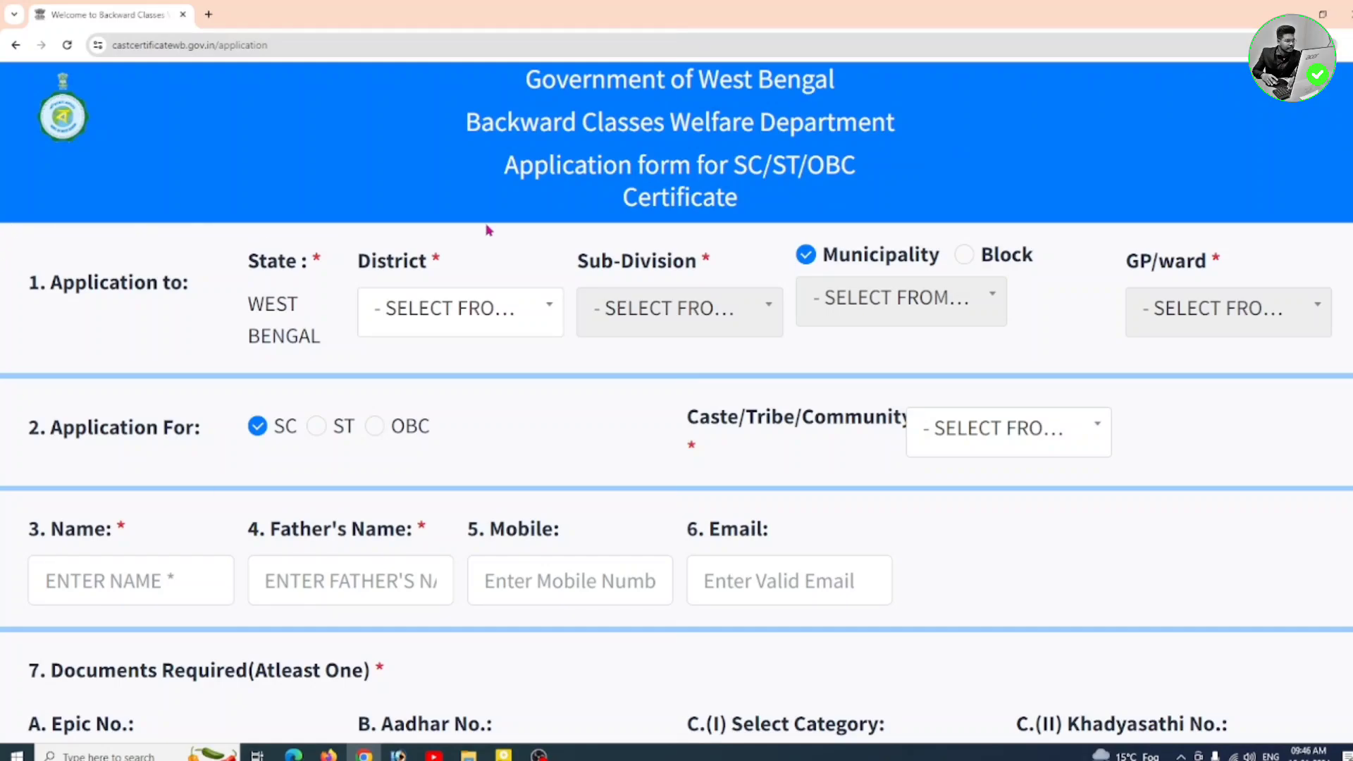
scroll(1271, 233, "down", 2)
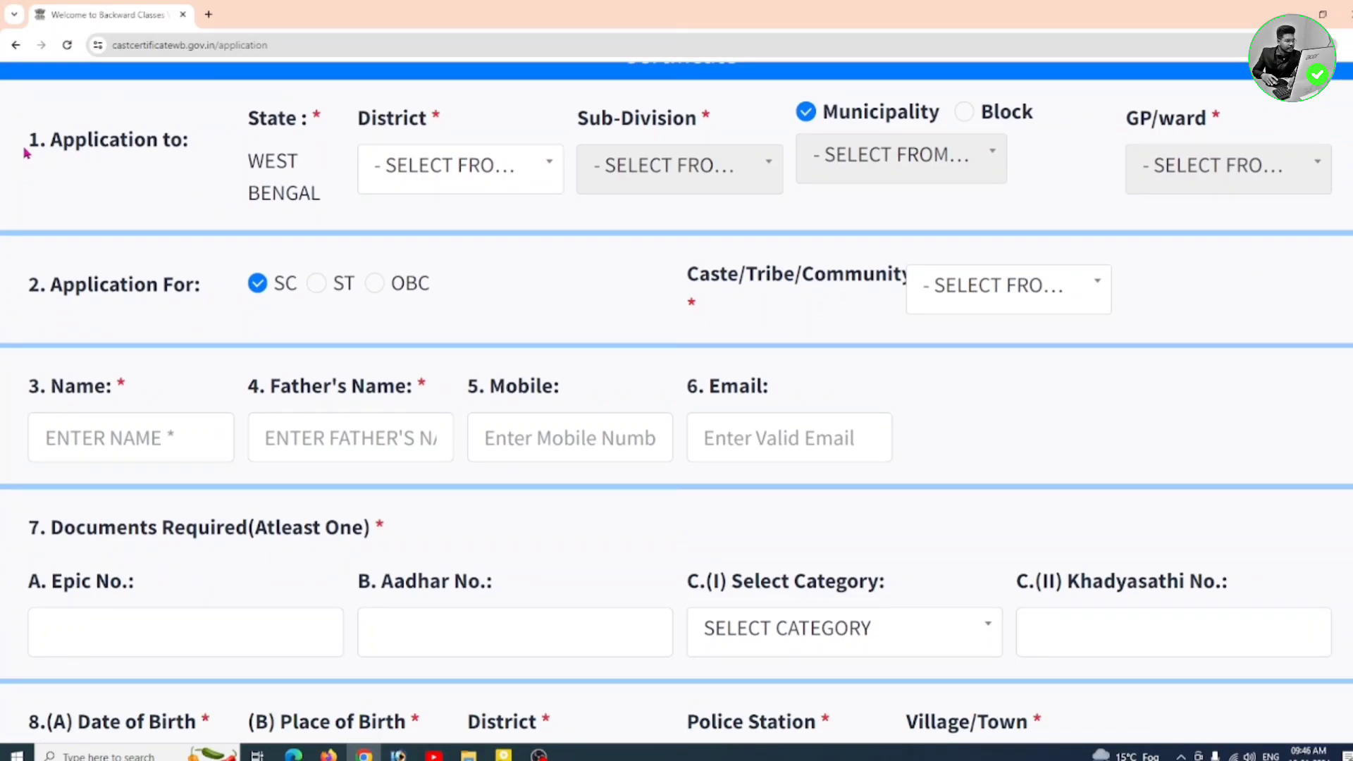
- Set the application's district to COOCH BEHAR and its sub-division to DINHATA
left_click_drag(46, 140, 185, 140)
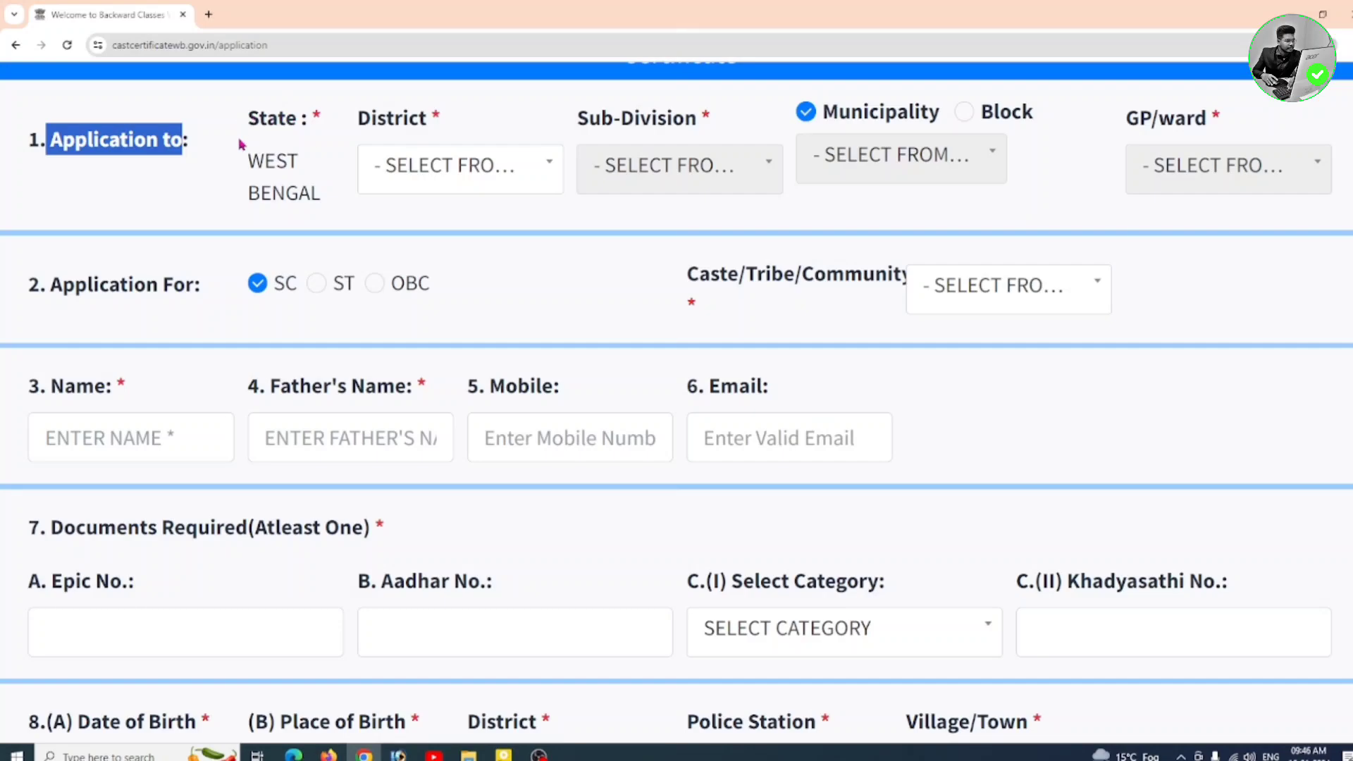
left_click_drag(242, 161, 327, 200)
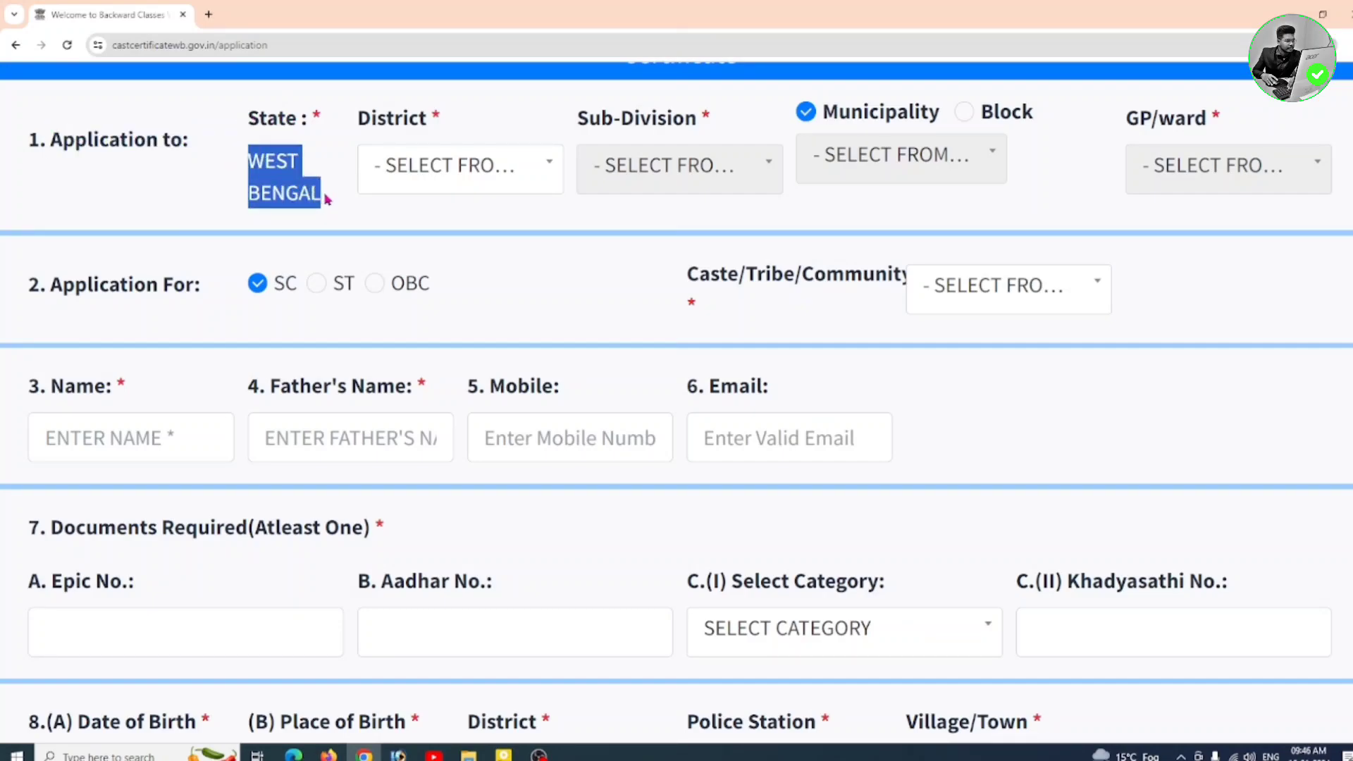
left_click(379, 150)
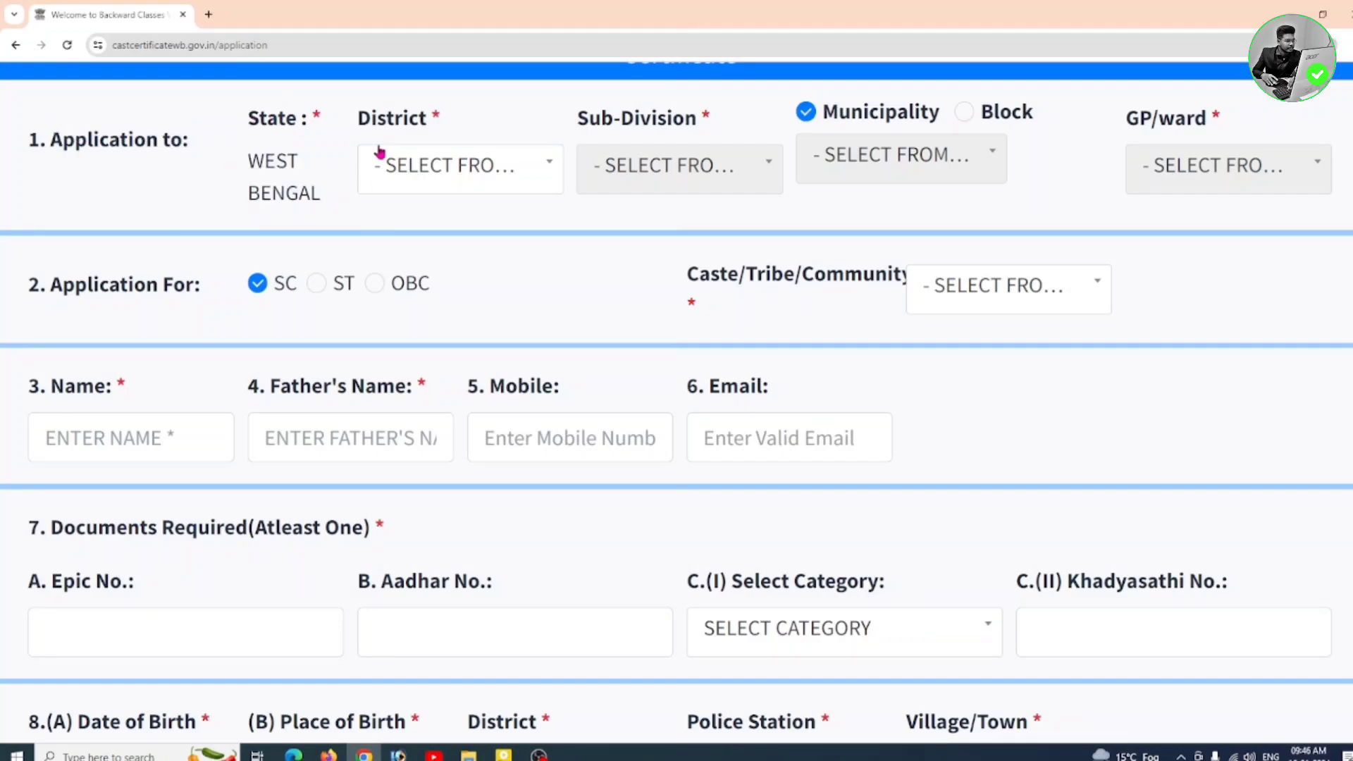
left_click(472, 169)
scroll(469, 327, "down", 2)
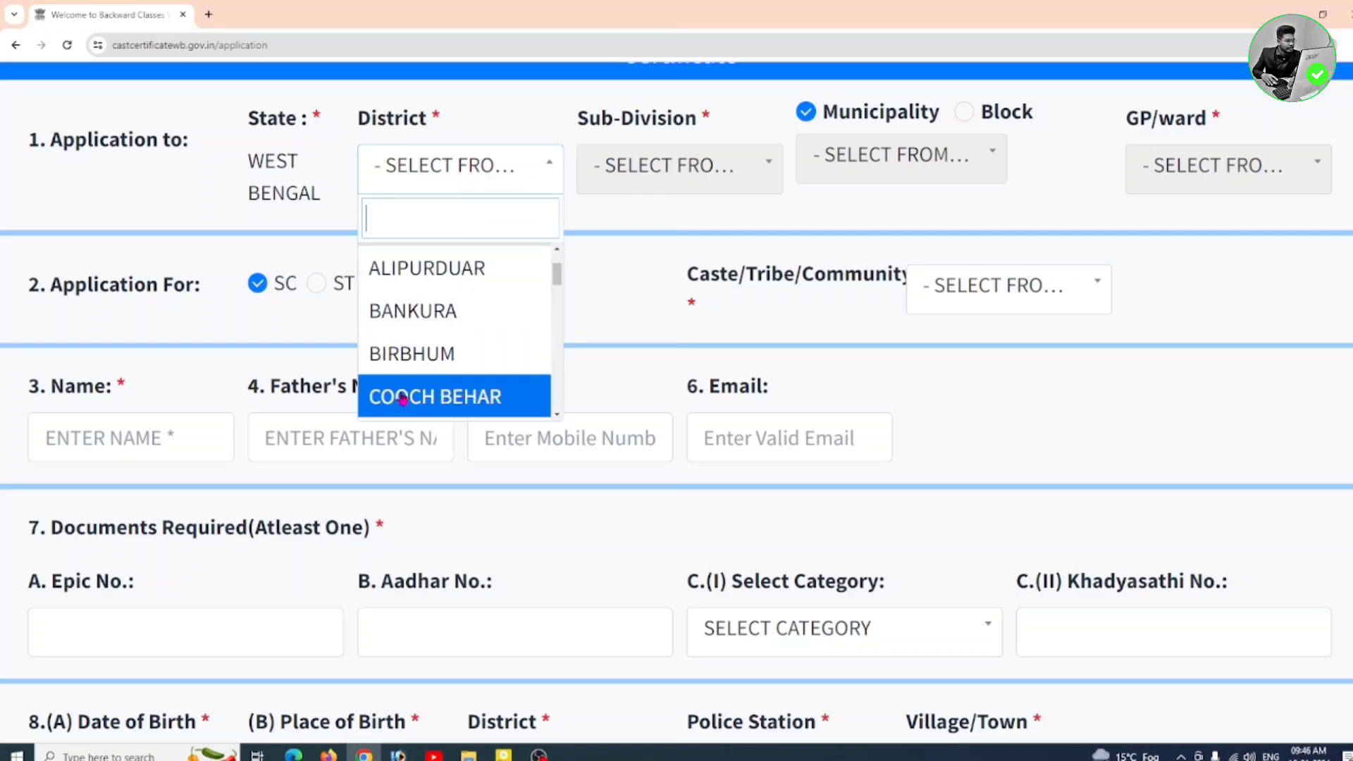
left_click(403, 400)
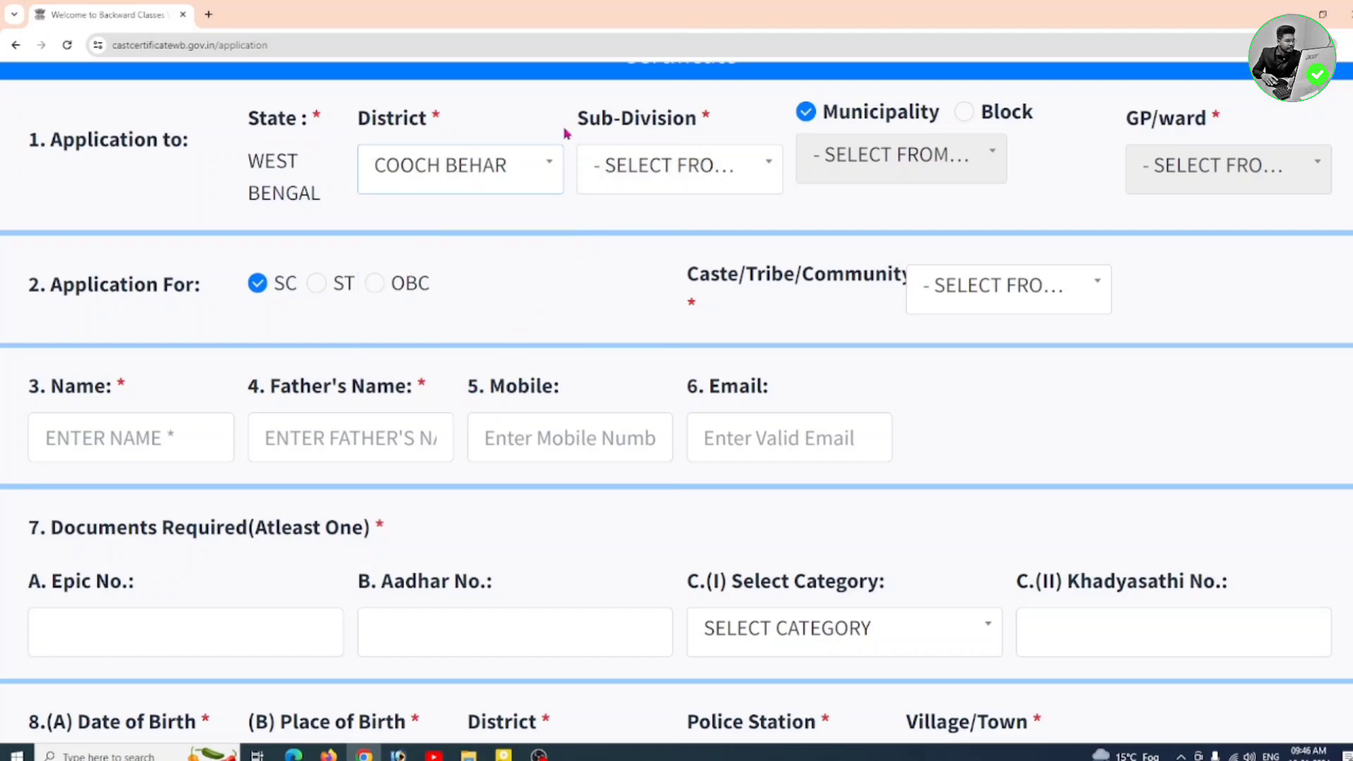
left_click(670, 175)
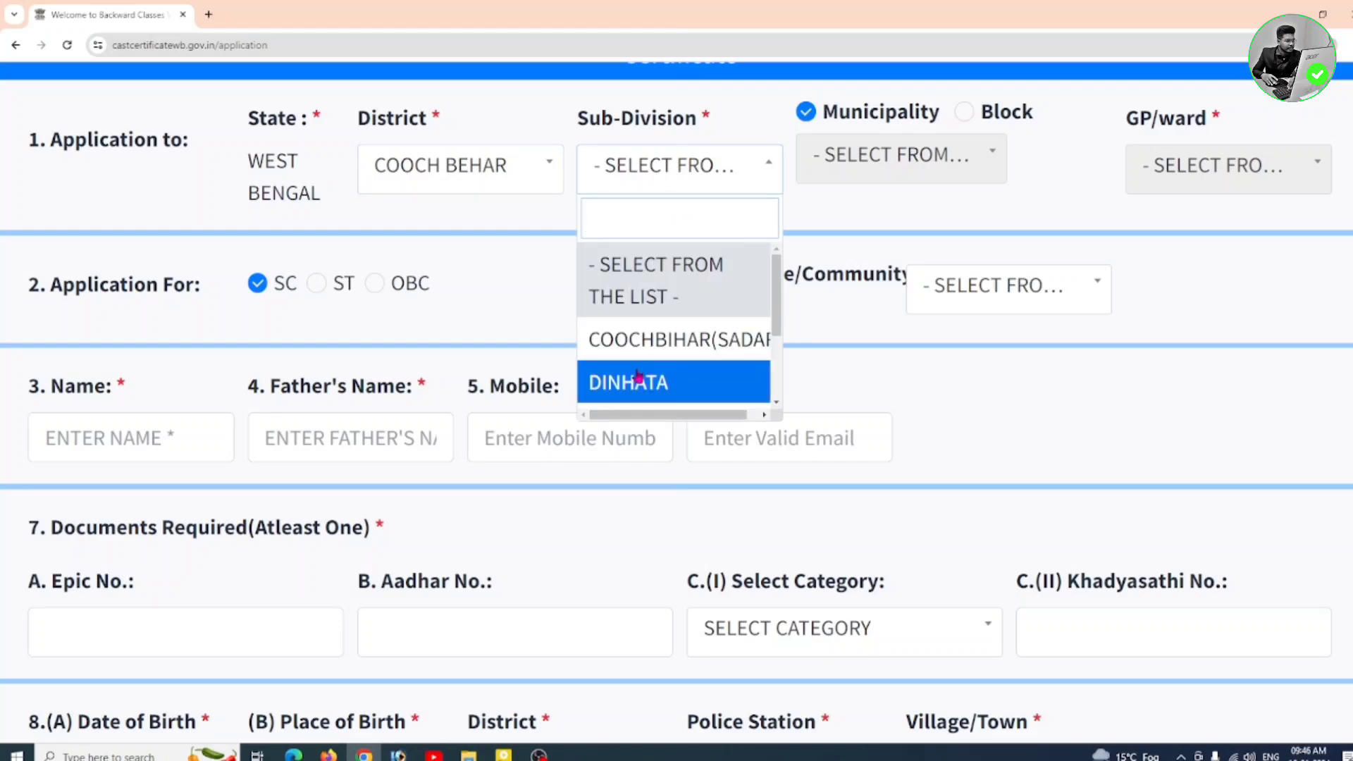
left_click(656, 383)
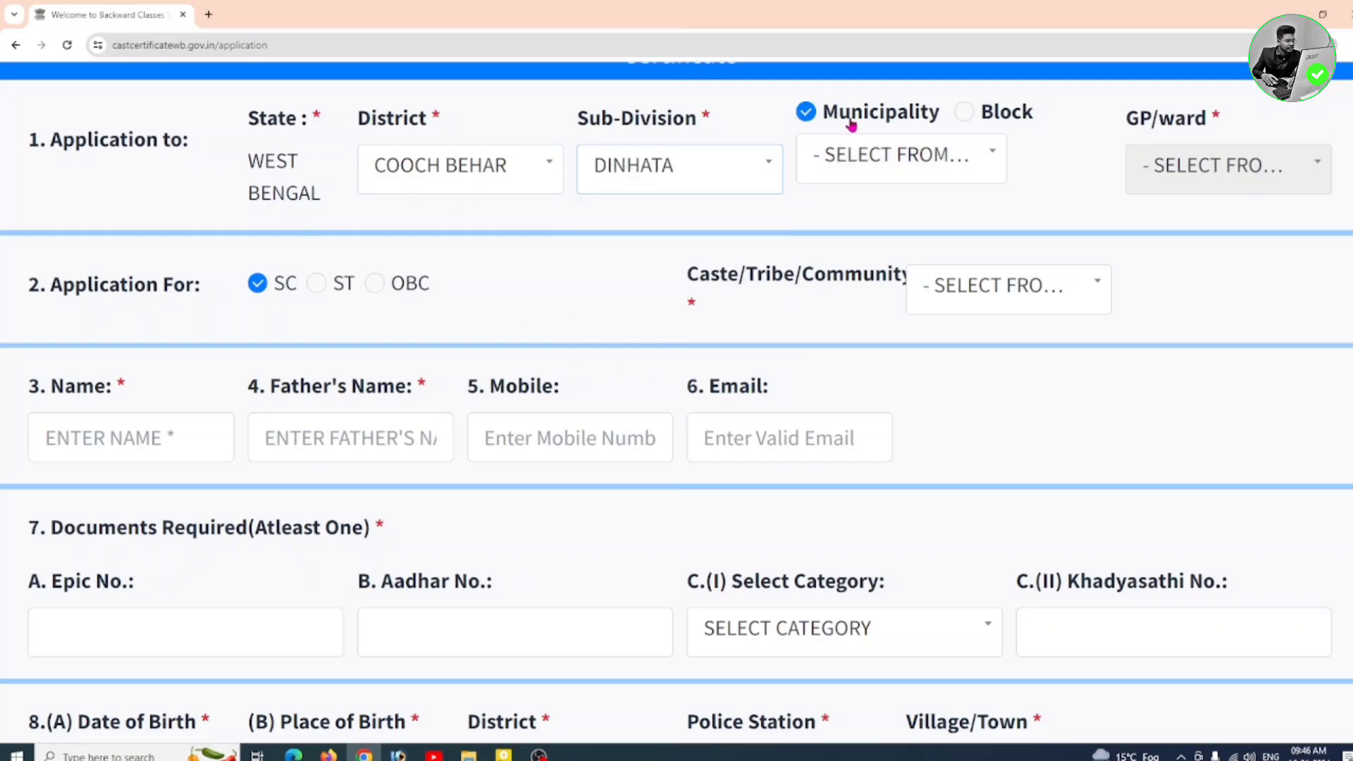
- Choose Block instead of Municipality, with SITAI as the block and SITAI-II as the GP/ward
left_click(966, 115)
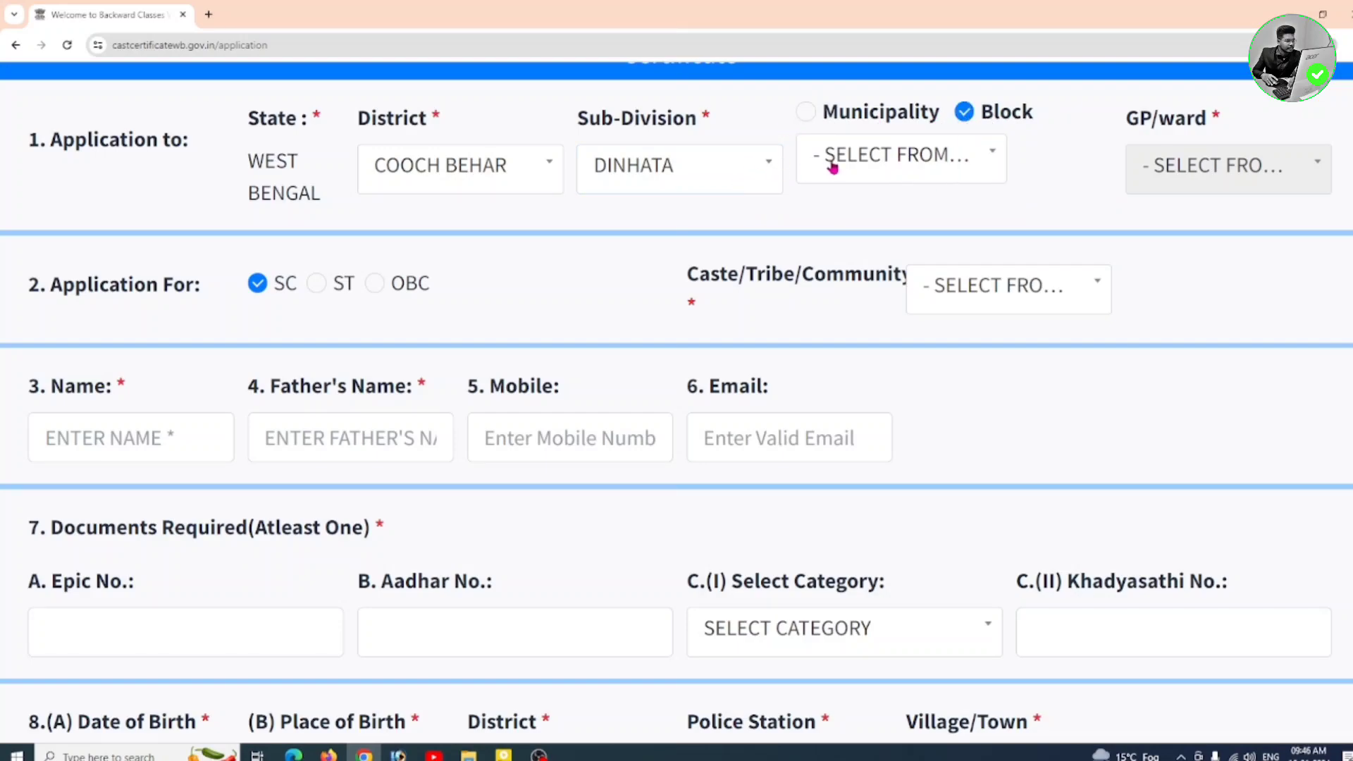
left_click(927, 161)
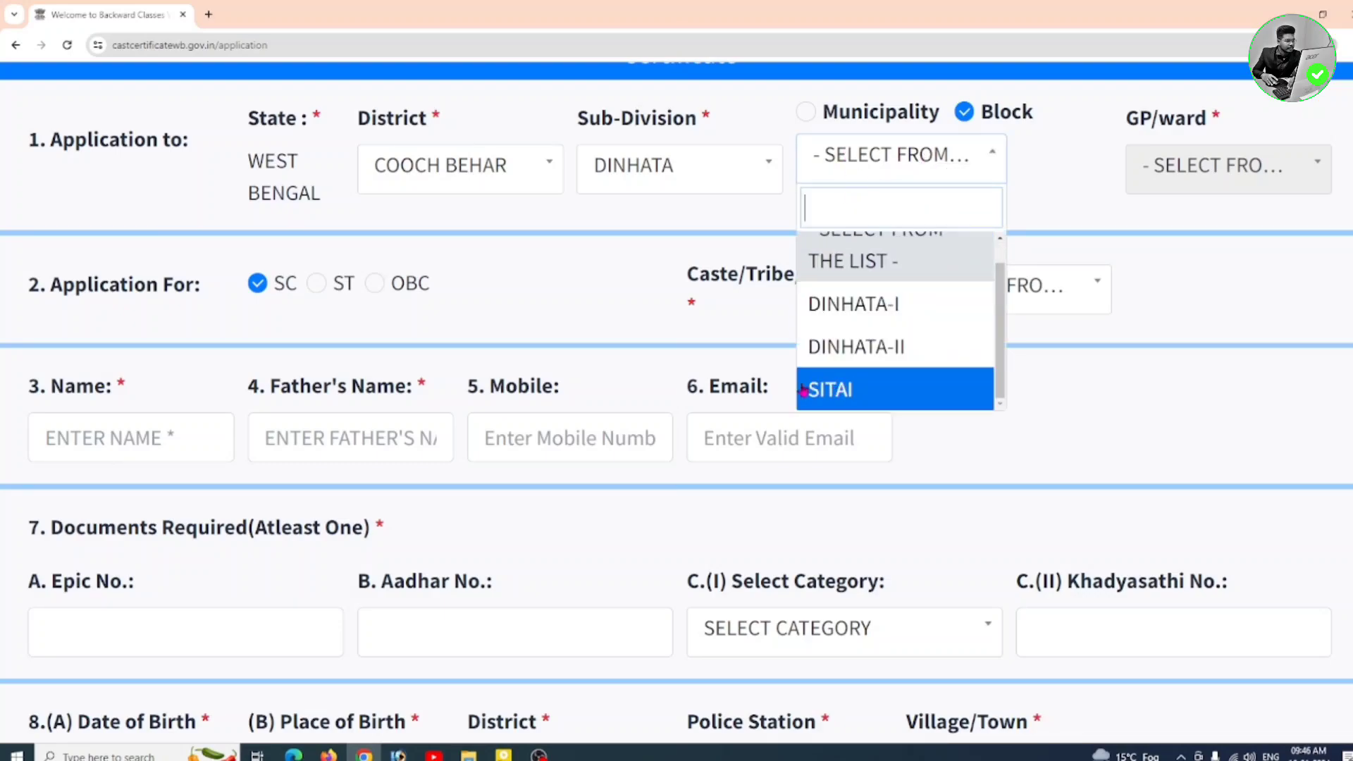
left_click(855, 389)
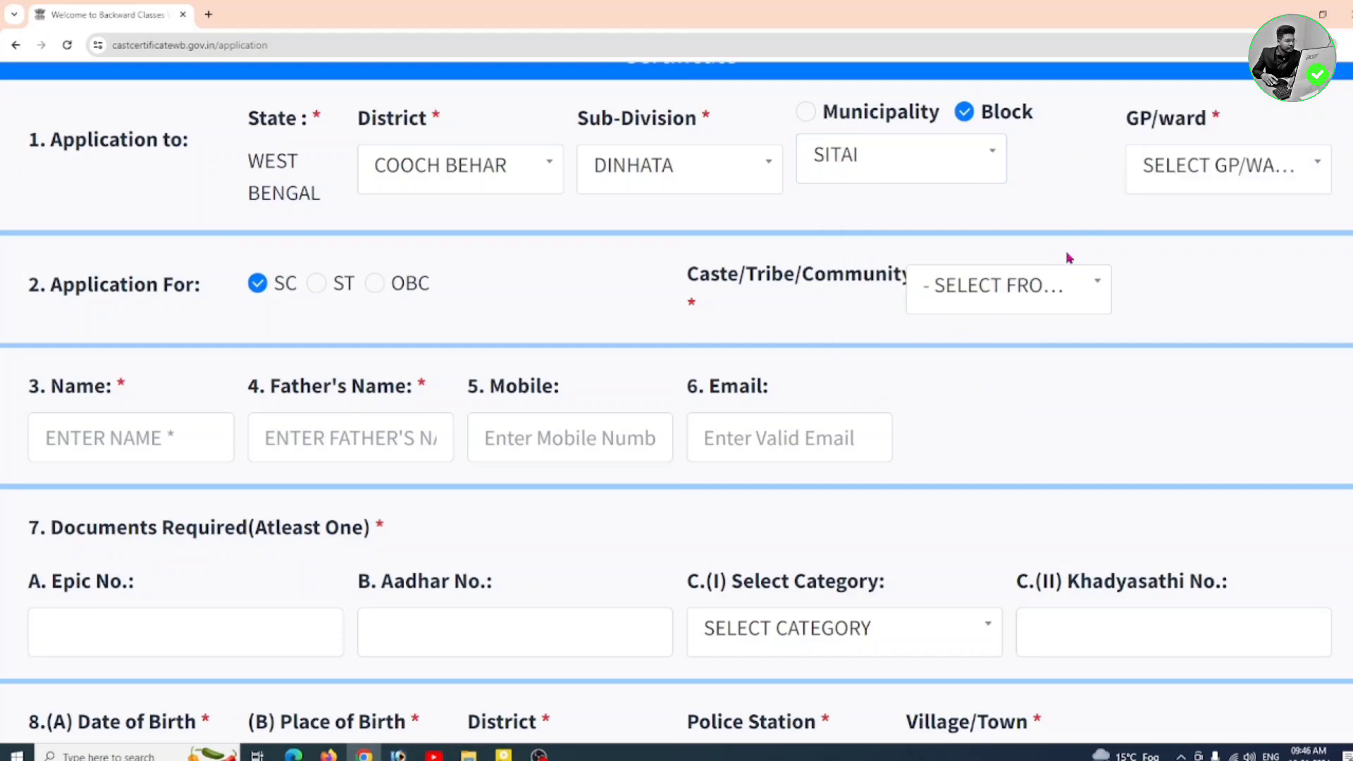
left_click_drag(1118, 128, 1226, 131)
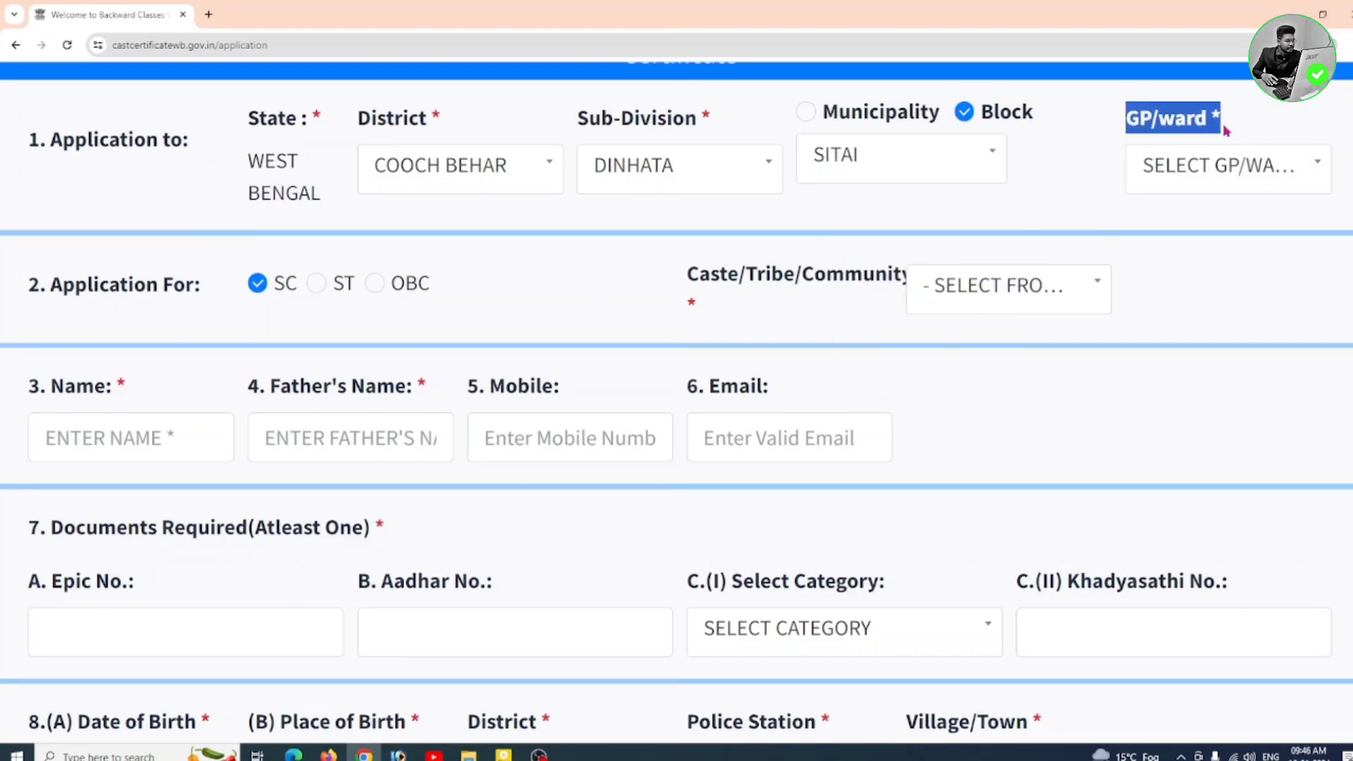
left_click(1263, 131)
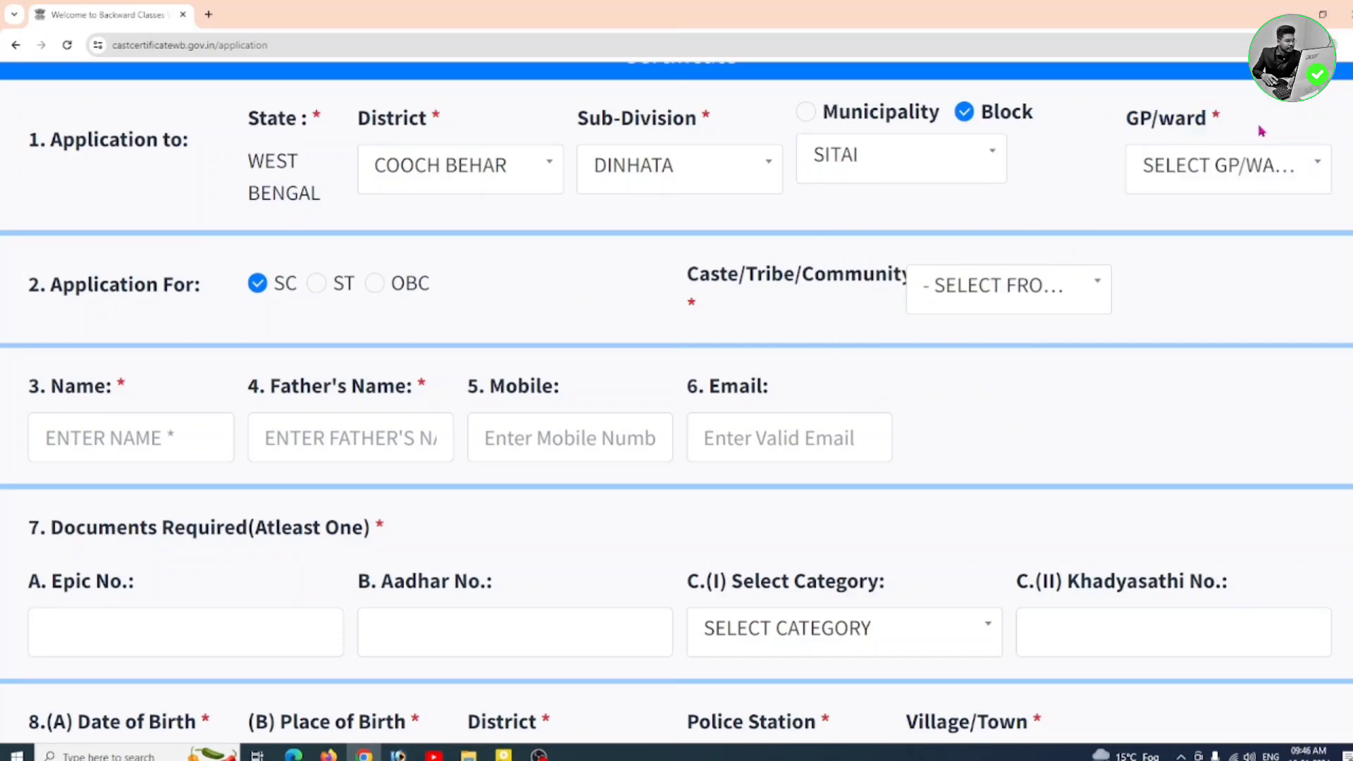
left_click(1207, 179)
scroll(1202, 326, "down", 1)
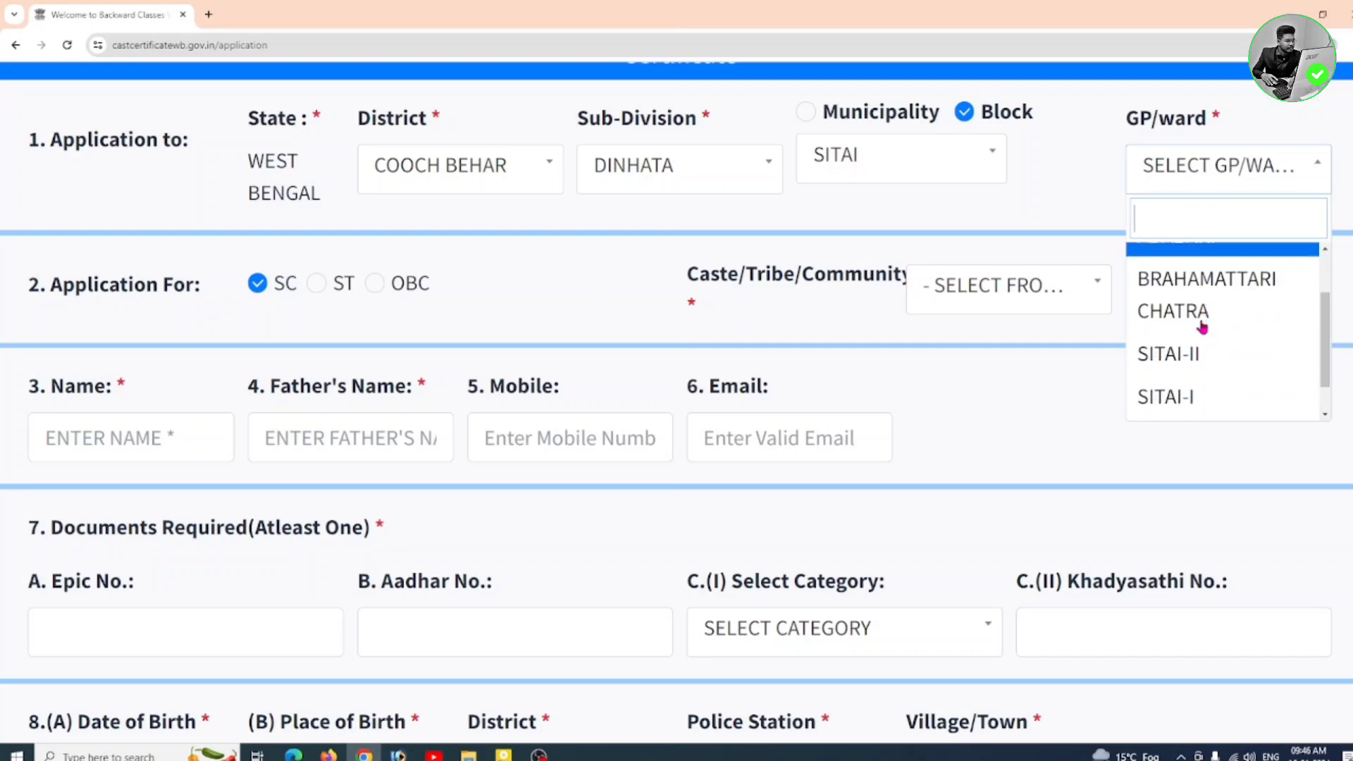
scroll(1191, 353, "down", 1)
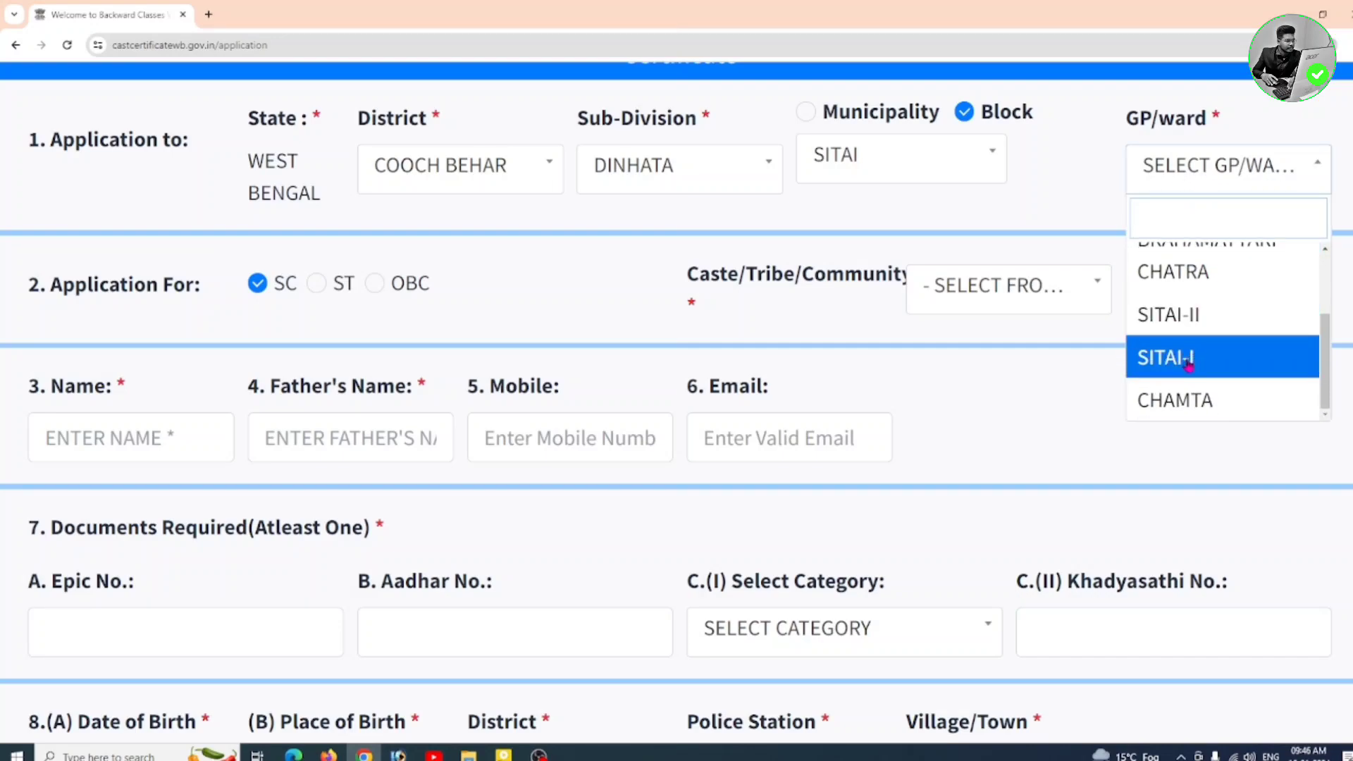
left_click(1219, 317)
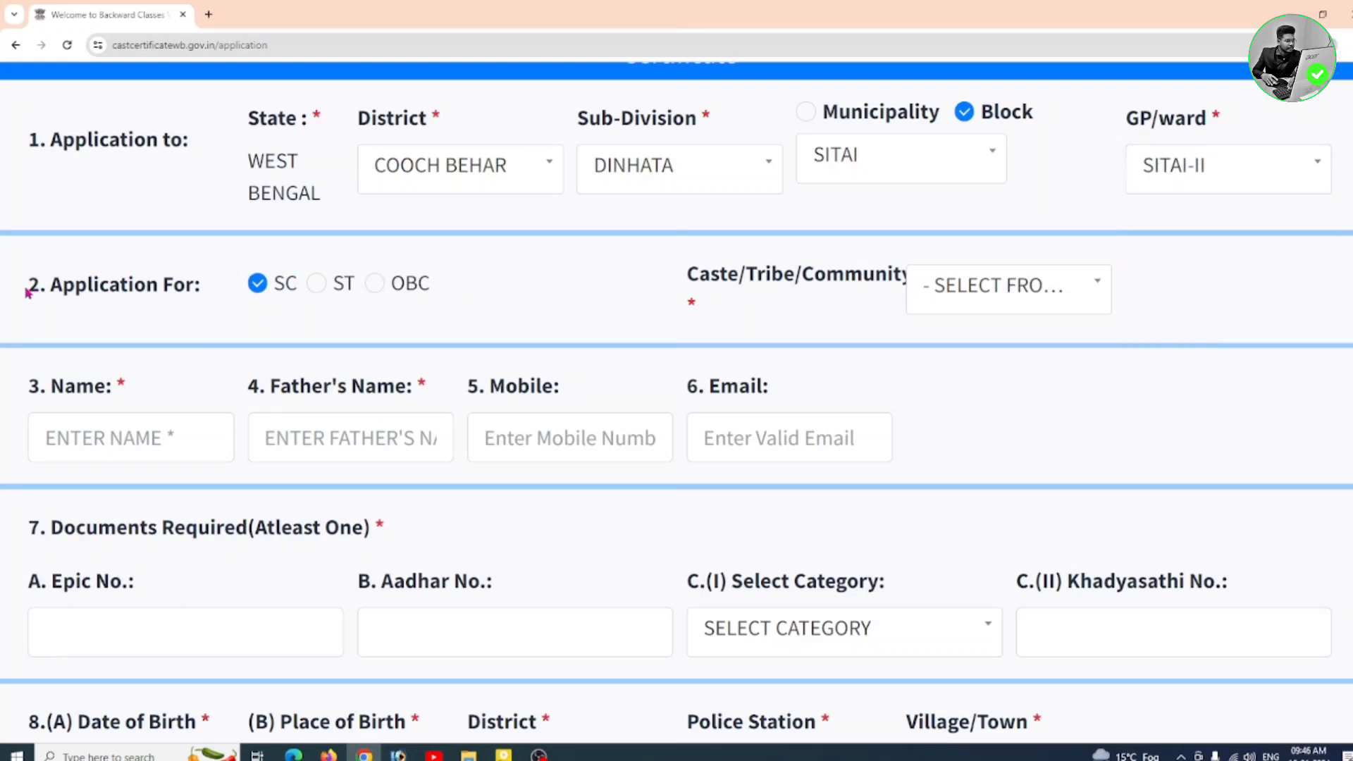
- Try the ST and OBC application categories, including the OBC subcategory choices, and return to SC
left_click_drag(51, 292, 196, 290)
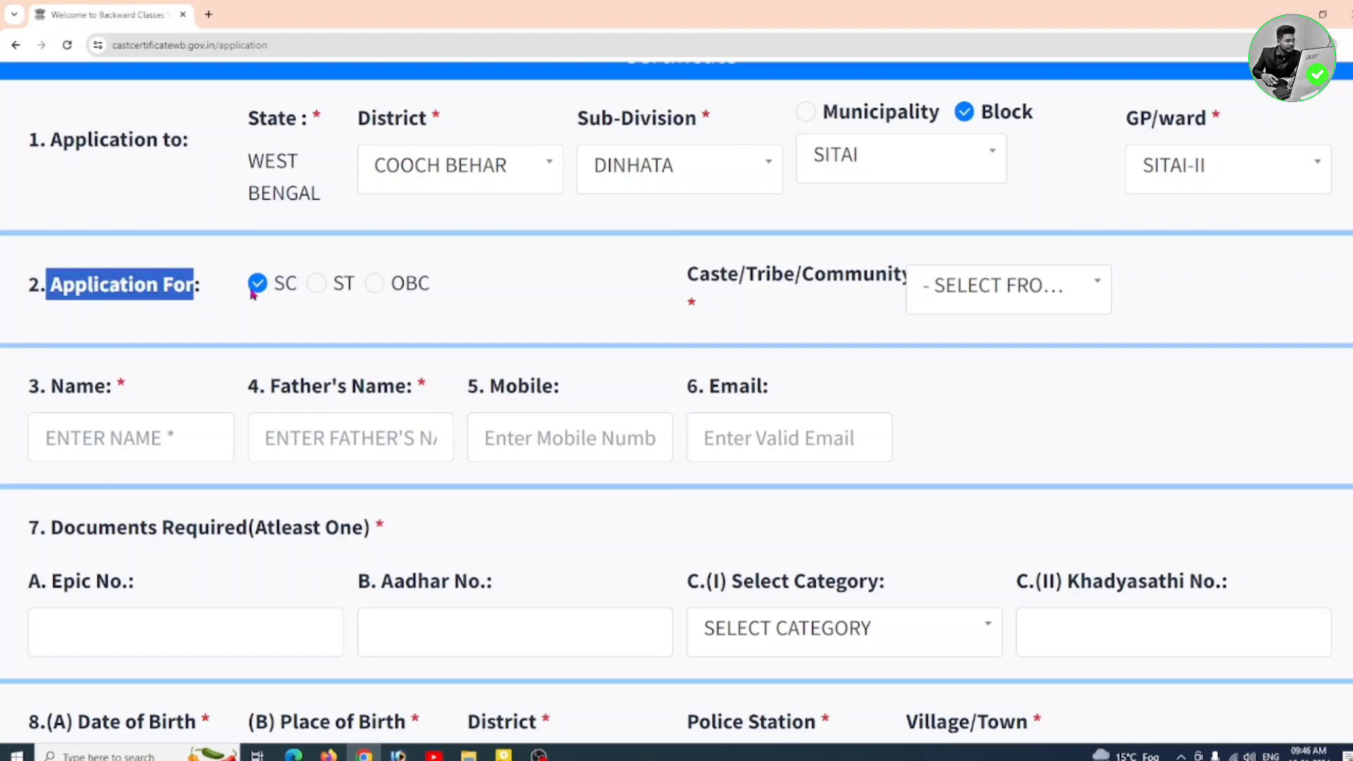
left_click(484, 294)
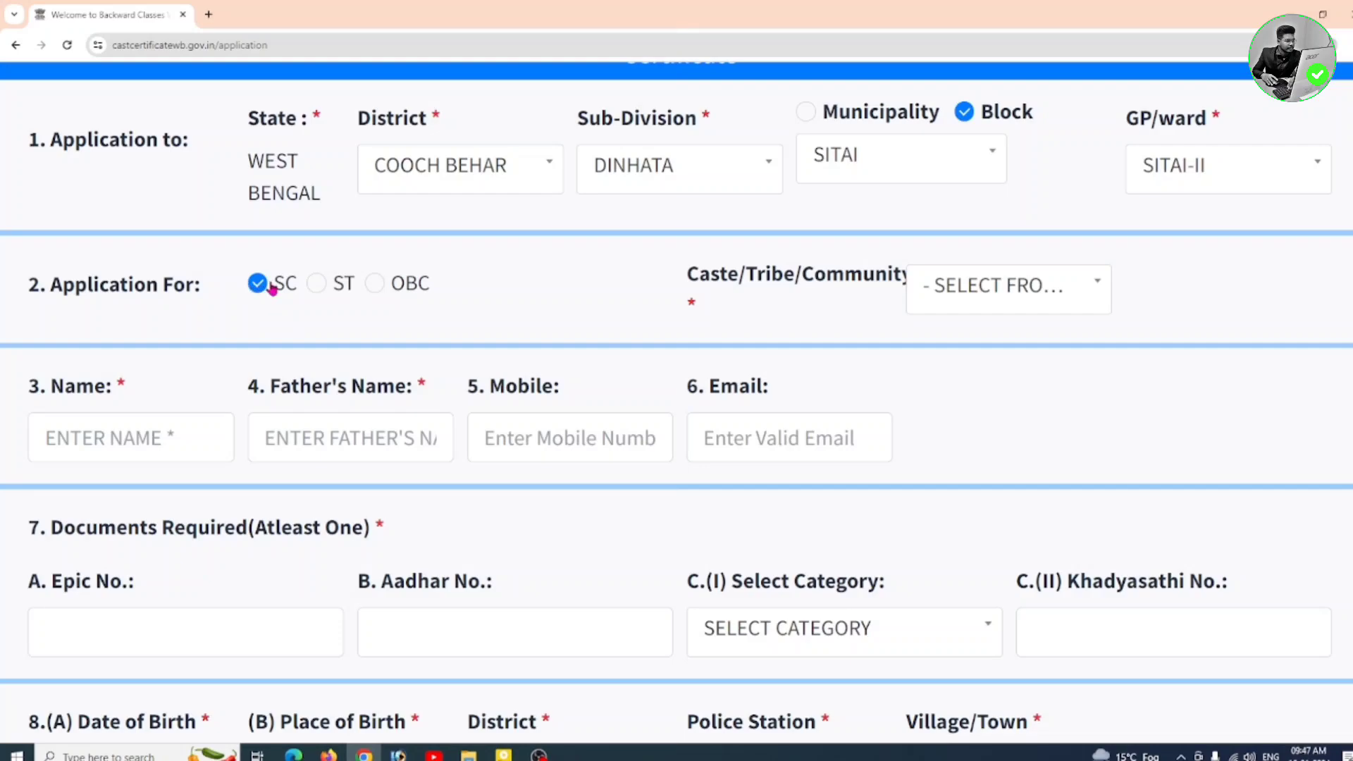
left_click(318, 285)
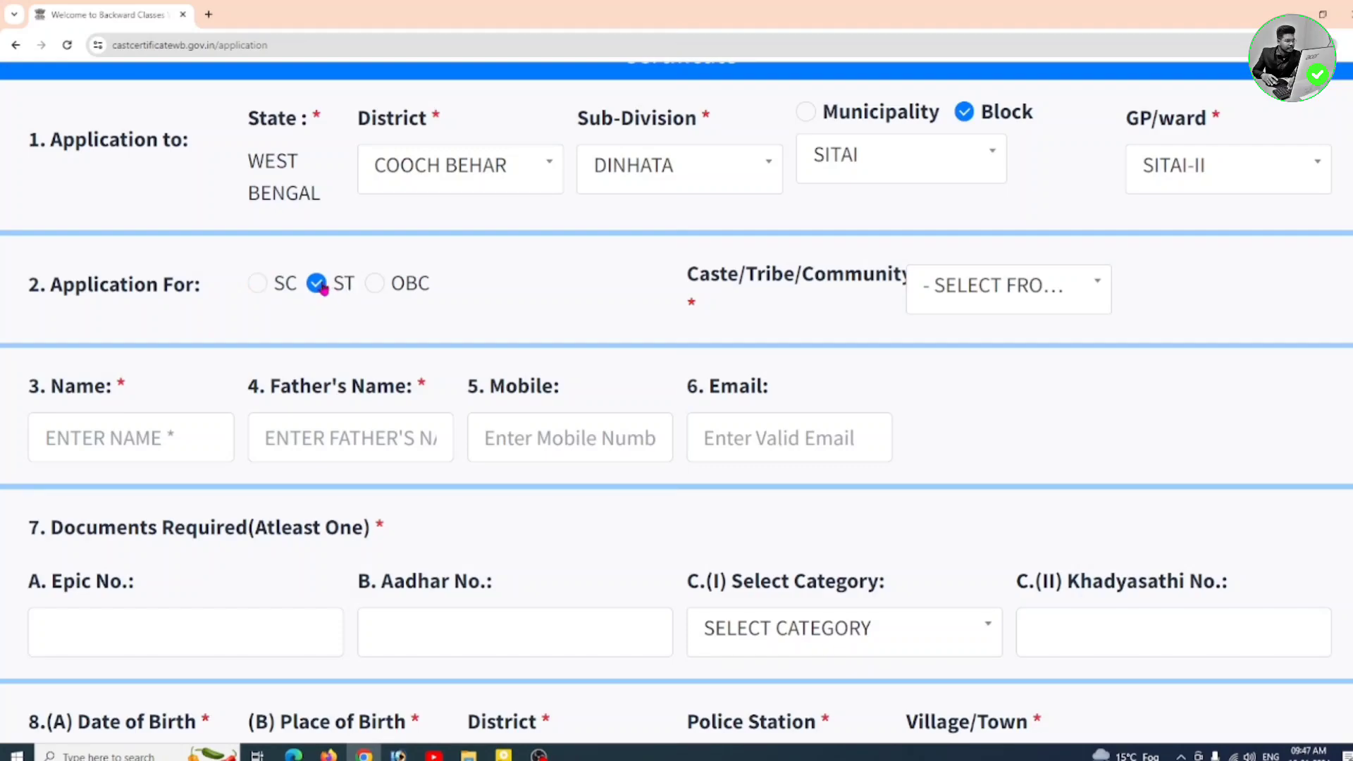
left_click(375, 285)
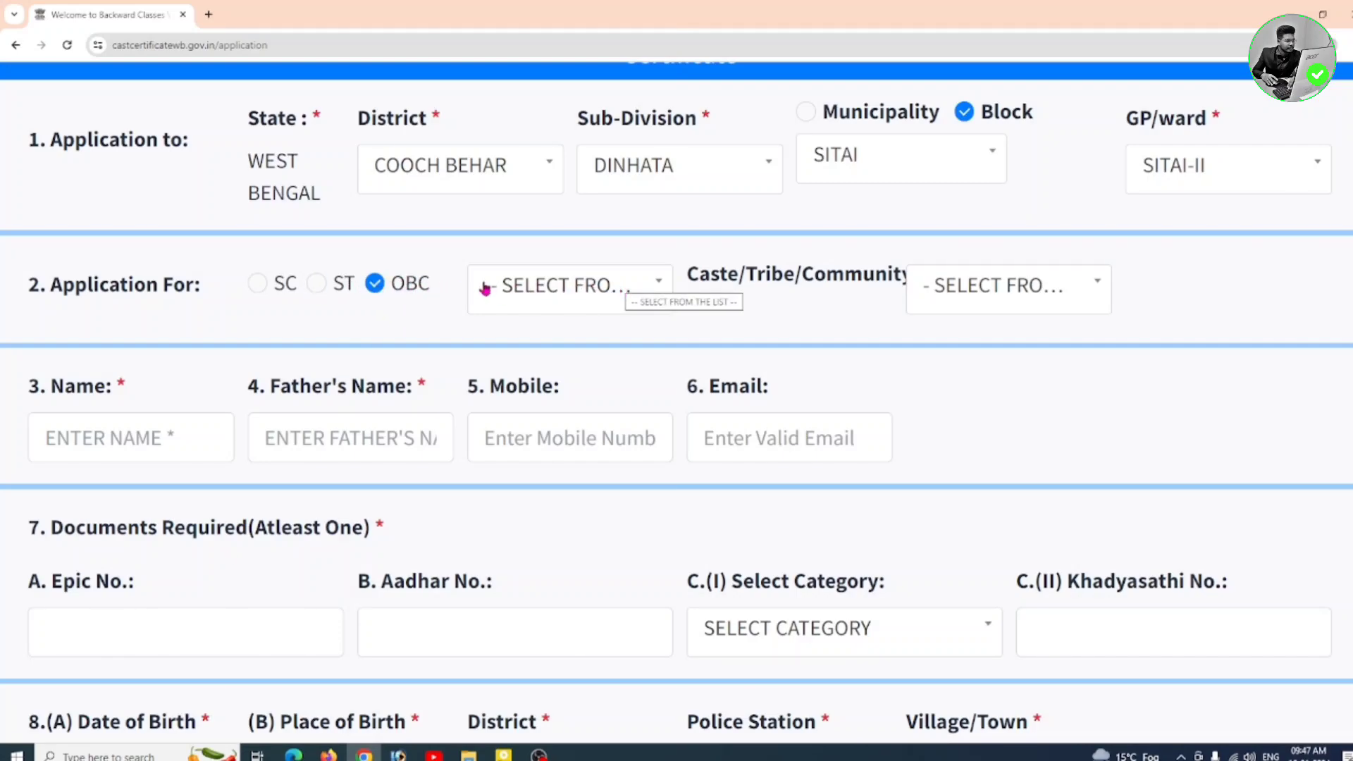
left_click(569, 289)
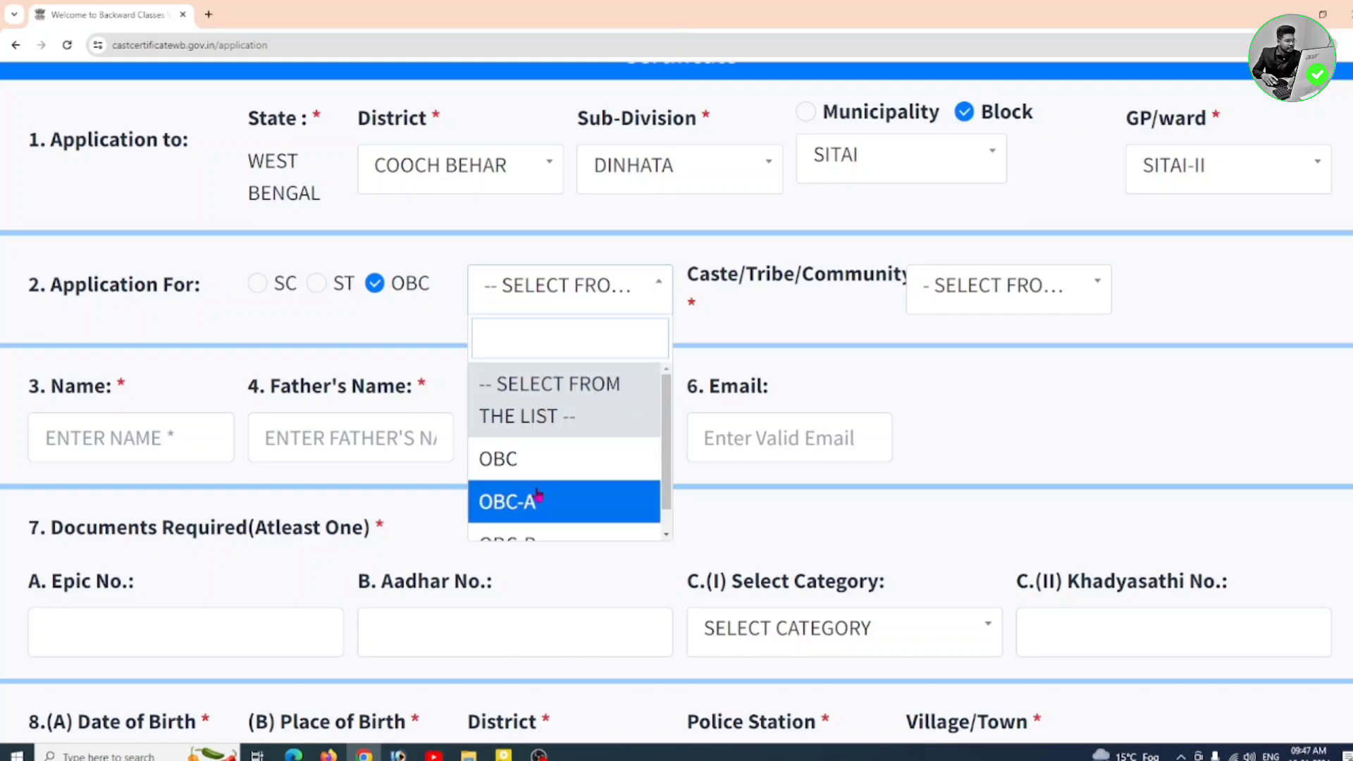
scroll(538, 494, "down", 1)
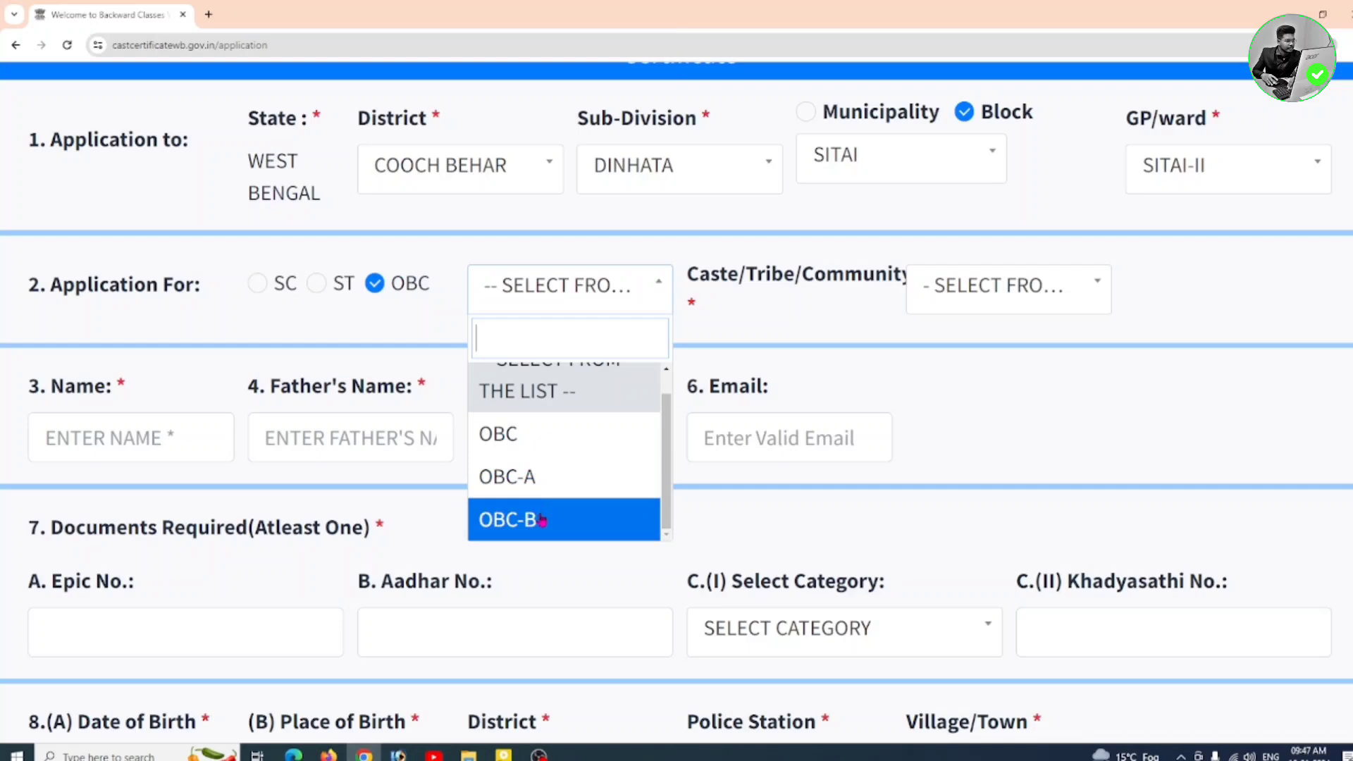
left_click(391, 332)
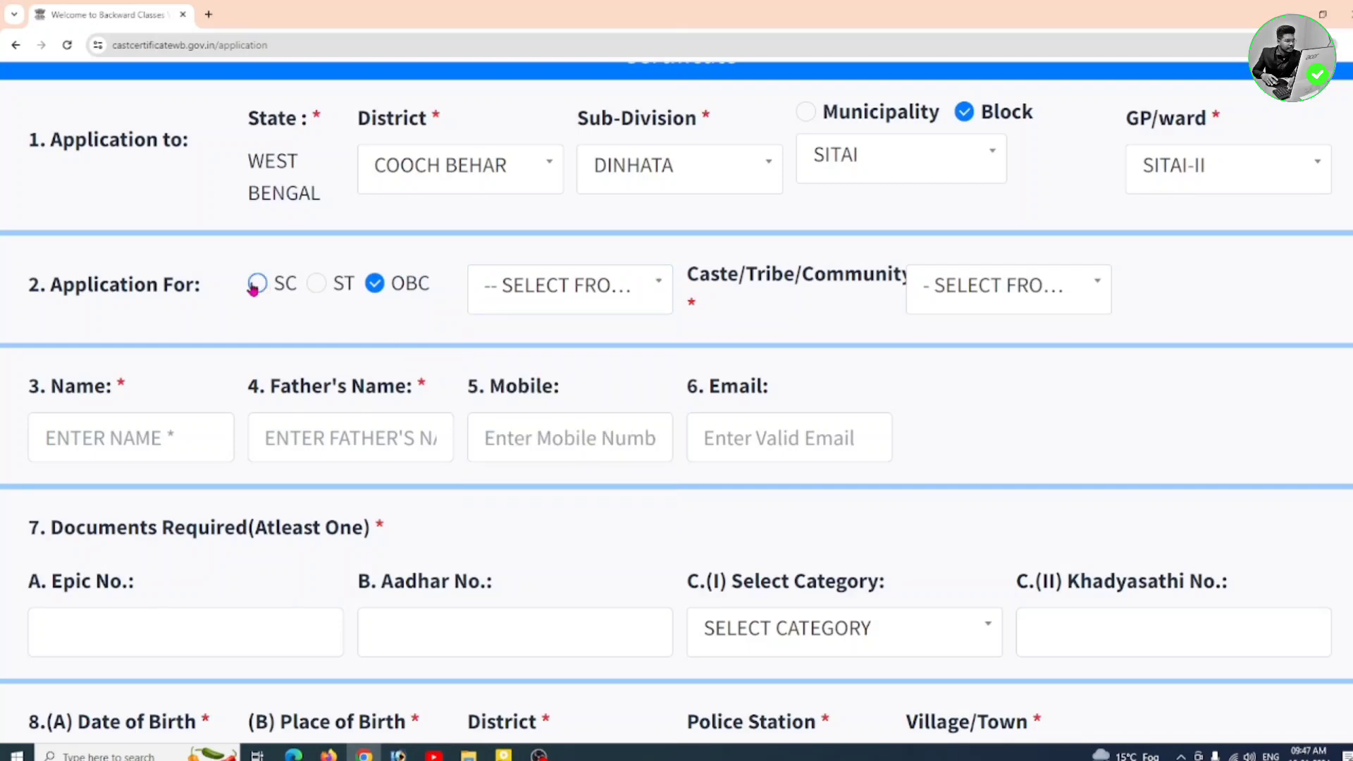
left_click(258, 284)
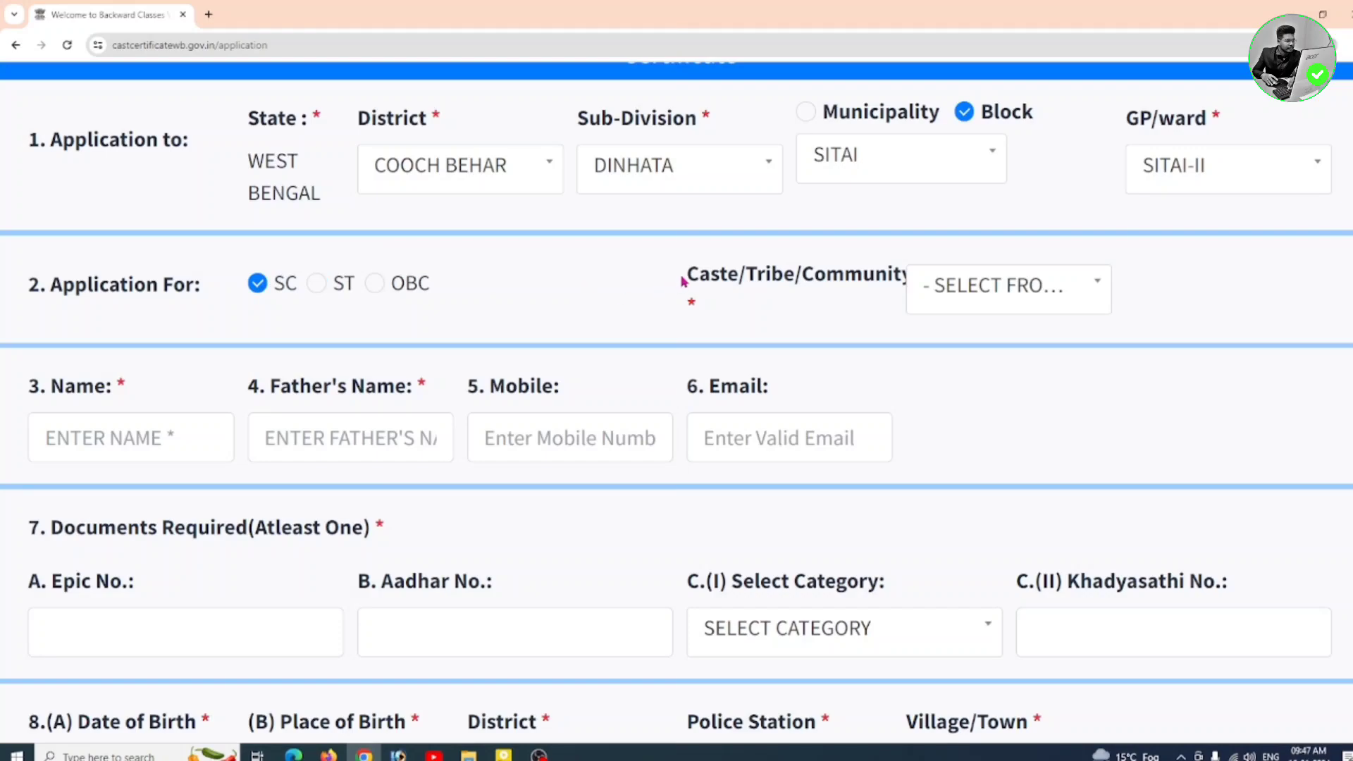
- Set the Caste/Tribe/Community of the SC application to BHOGTA
left_click_drag(683, 282, 921, 280)
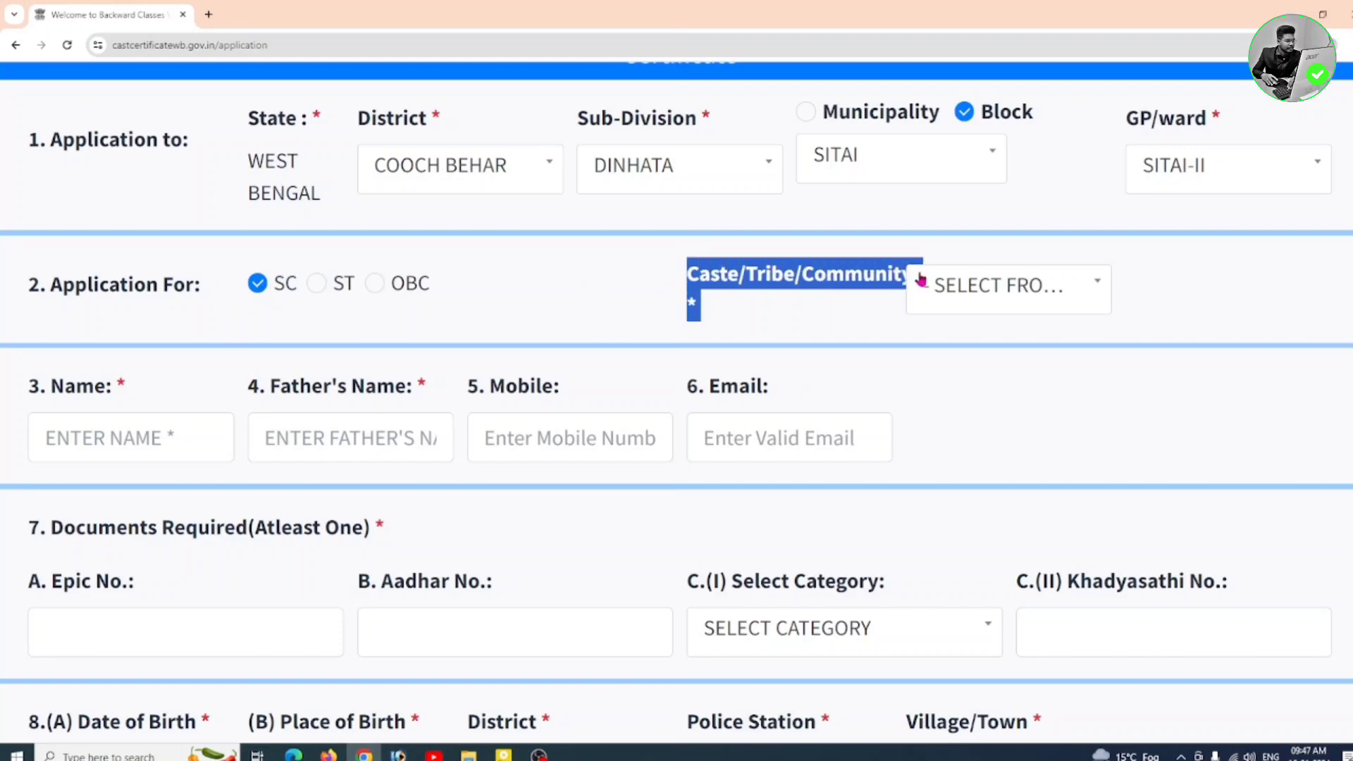
left_click(834, 304)
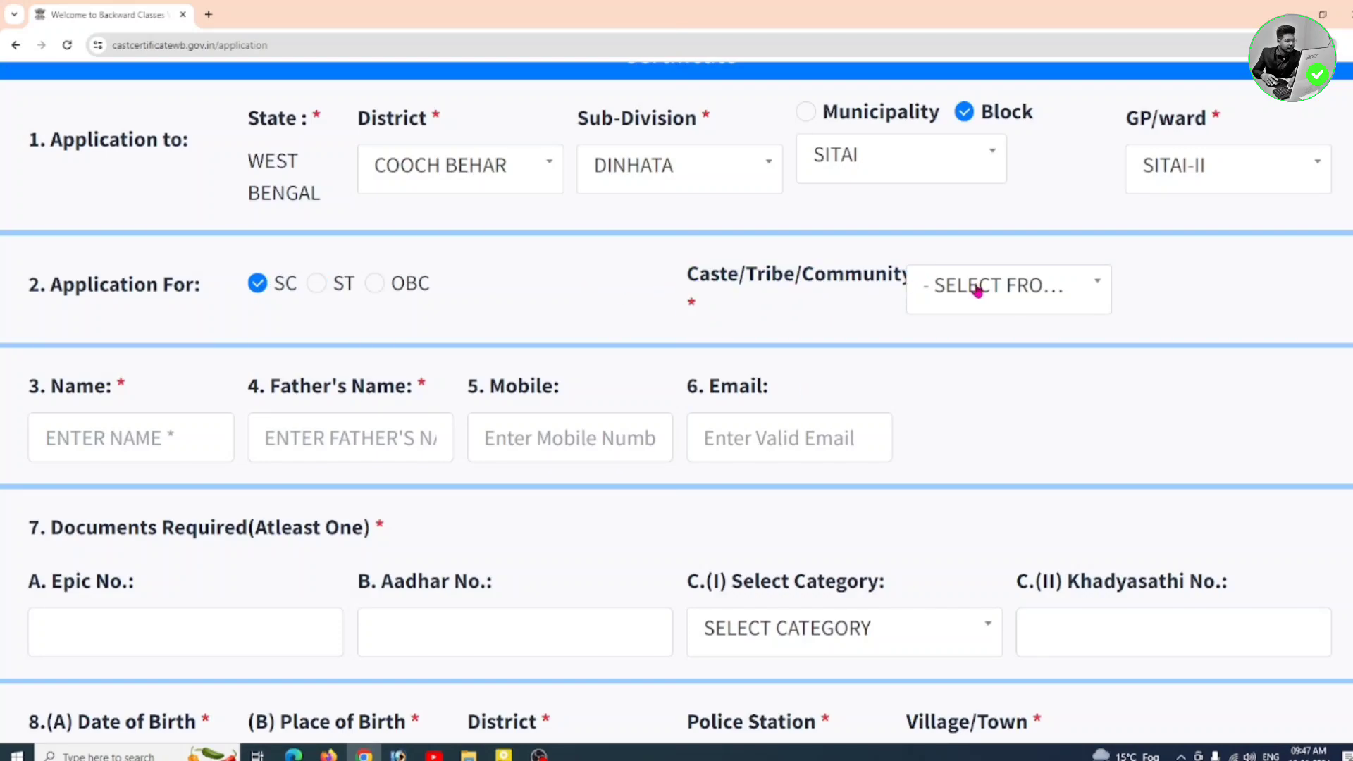
left_click(1024, 289)
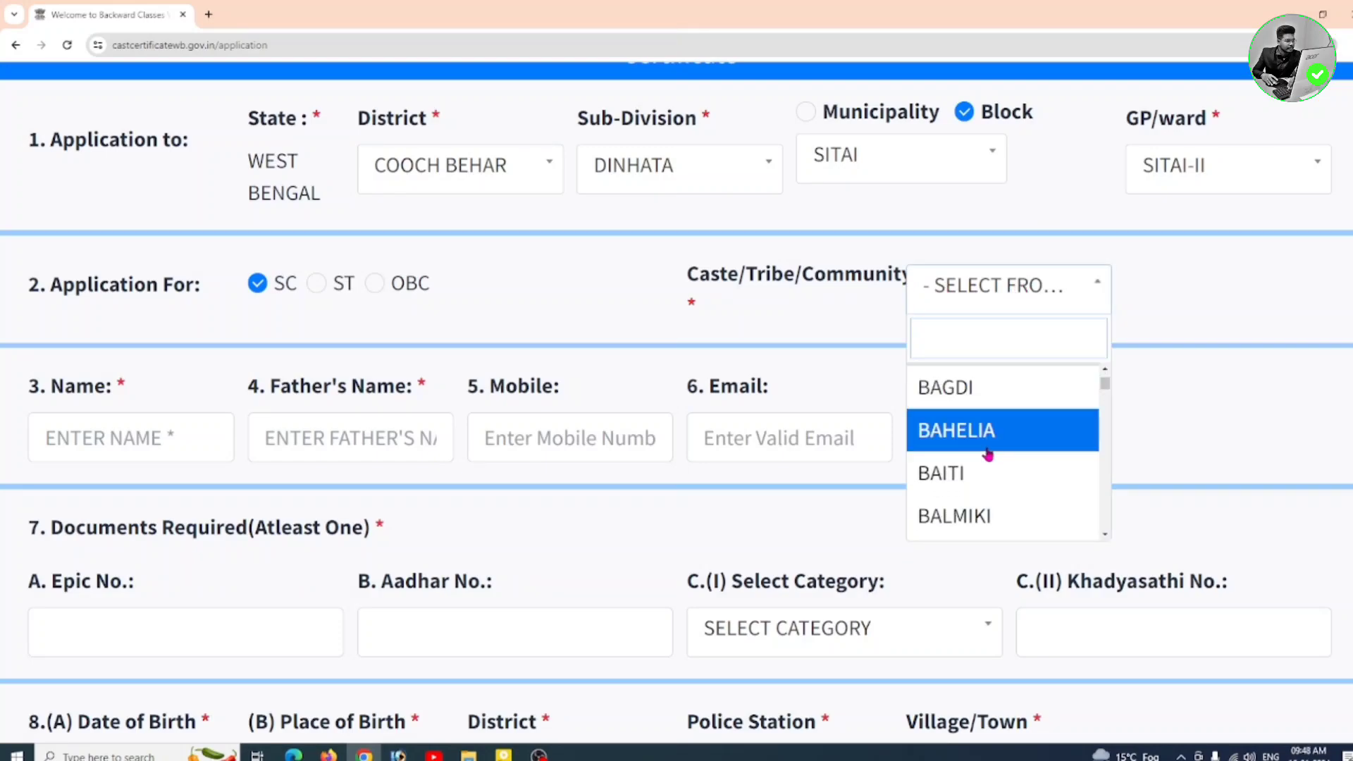
scroll(989, 456, "down", 1)
scroll(989, 457, "down", 2)
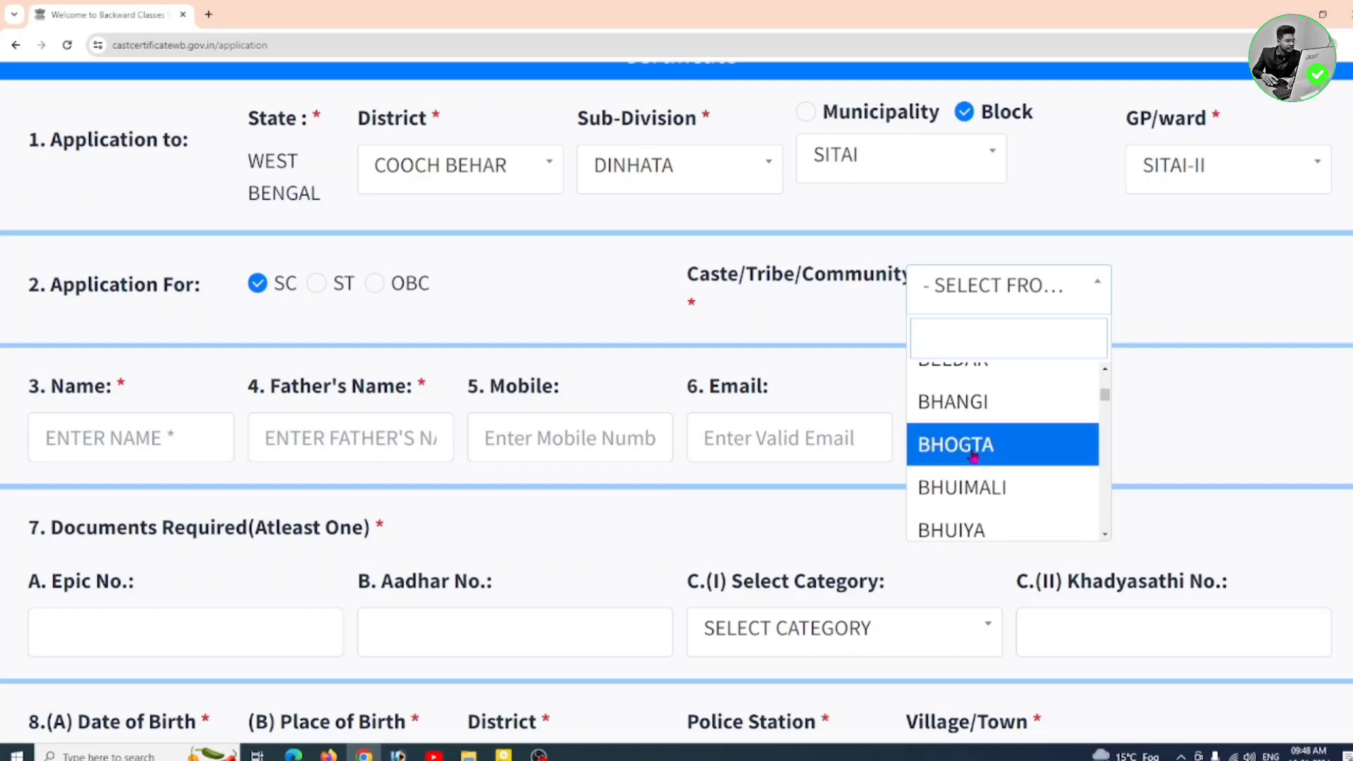
left_click(971, 455)
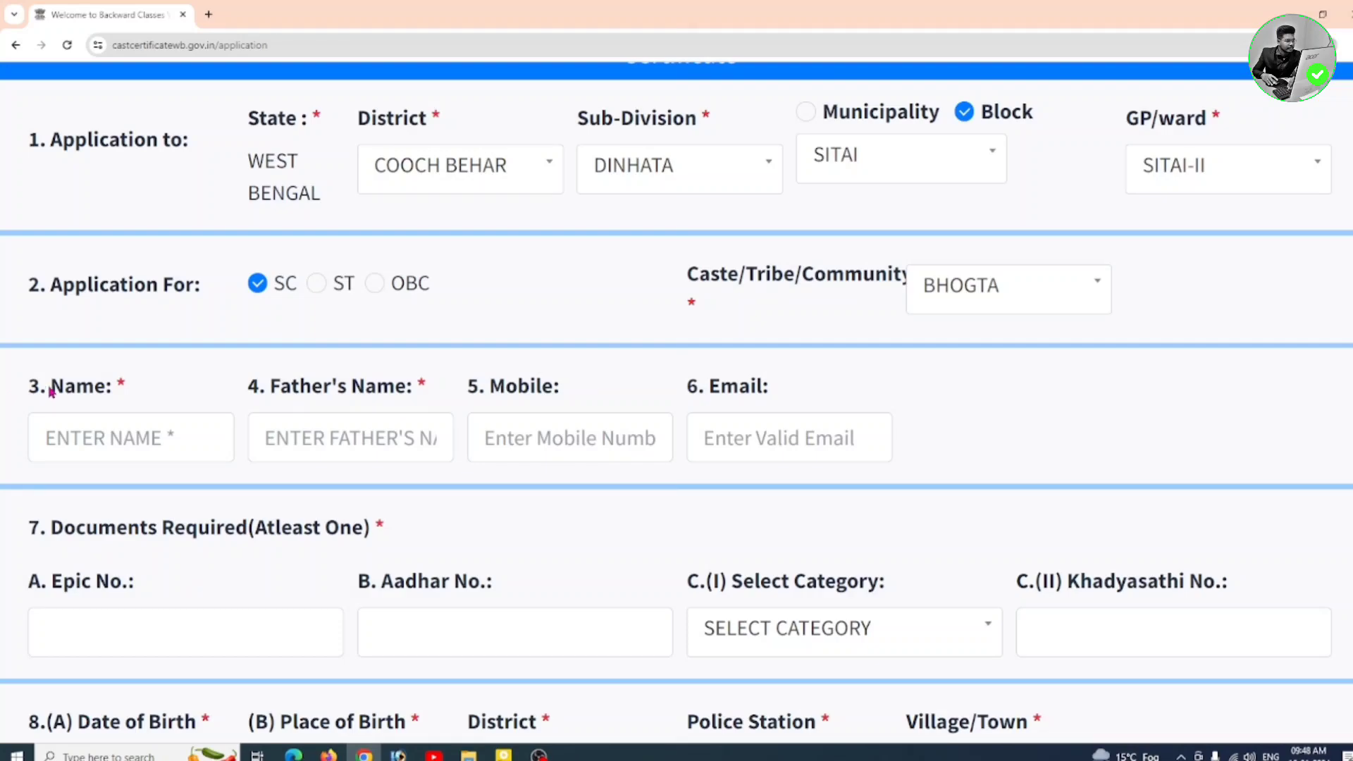
- Examine the applicant's name, father's name, mobile and email fields and the required documents section below them
left_click_drag(50, 392, 109, 392)
left_click(172, 389)
left_click_drag(271, 393, 406, 392)
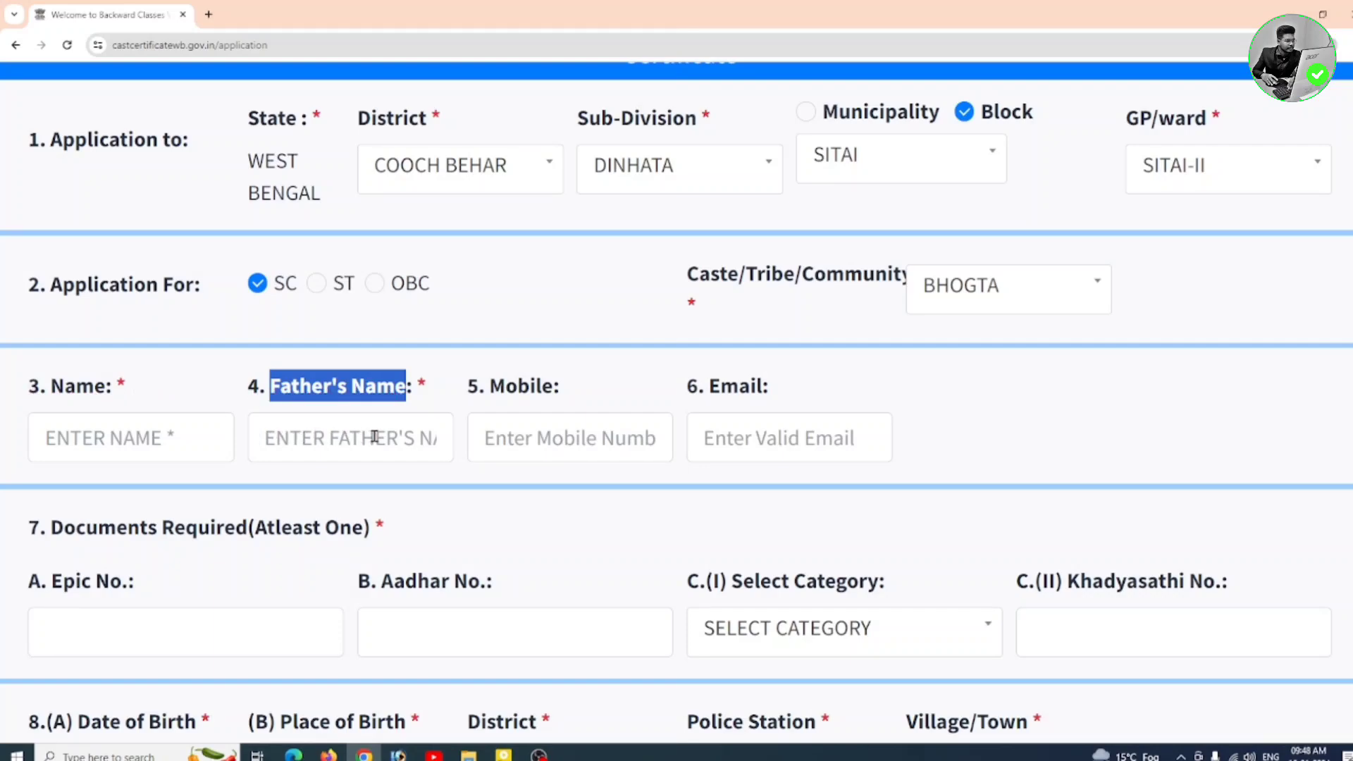
left_click_drag(465, 391, 575, 392)
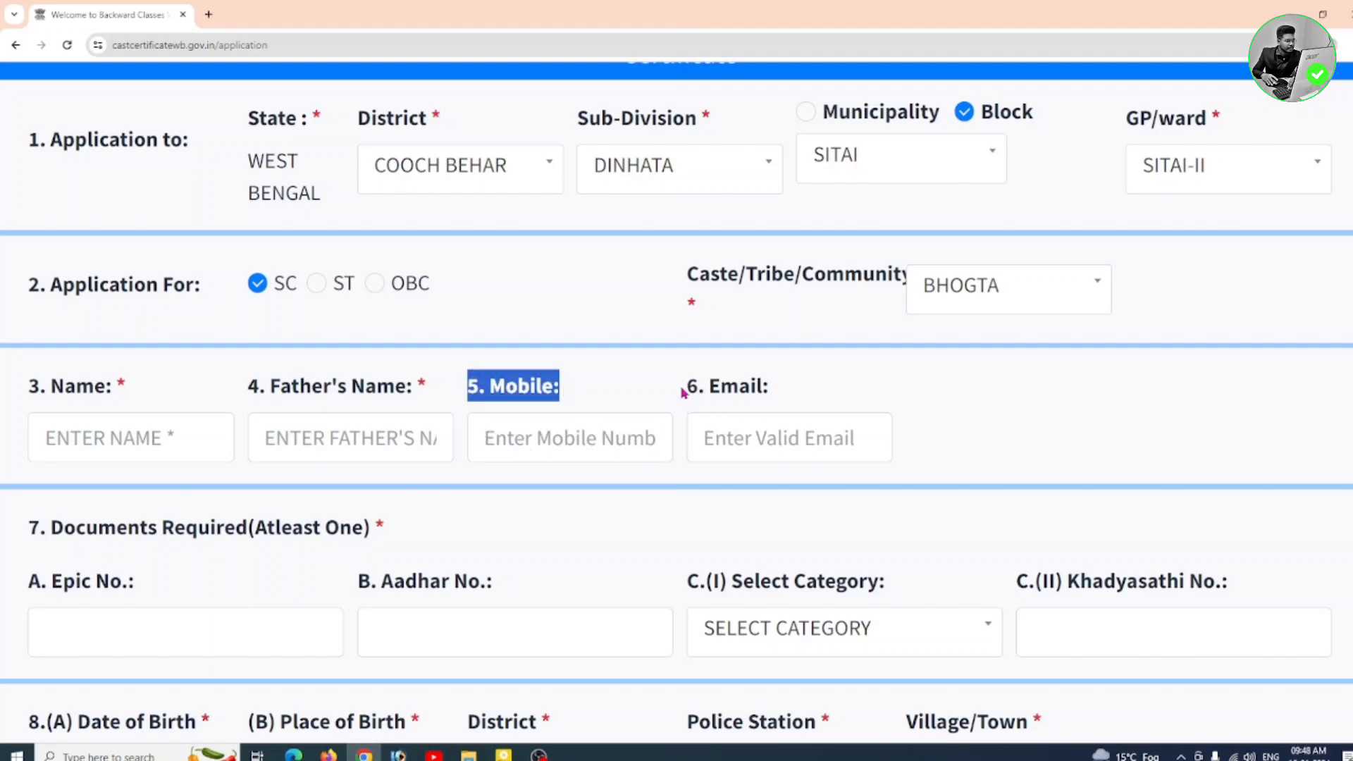
left_click_drag(683, 393, 792, 387)
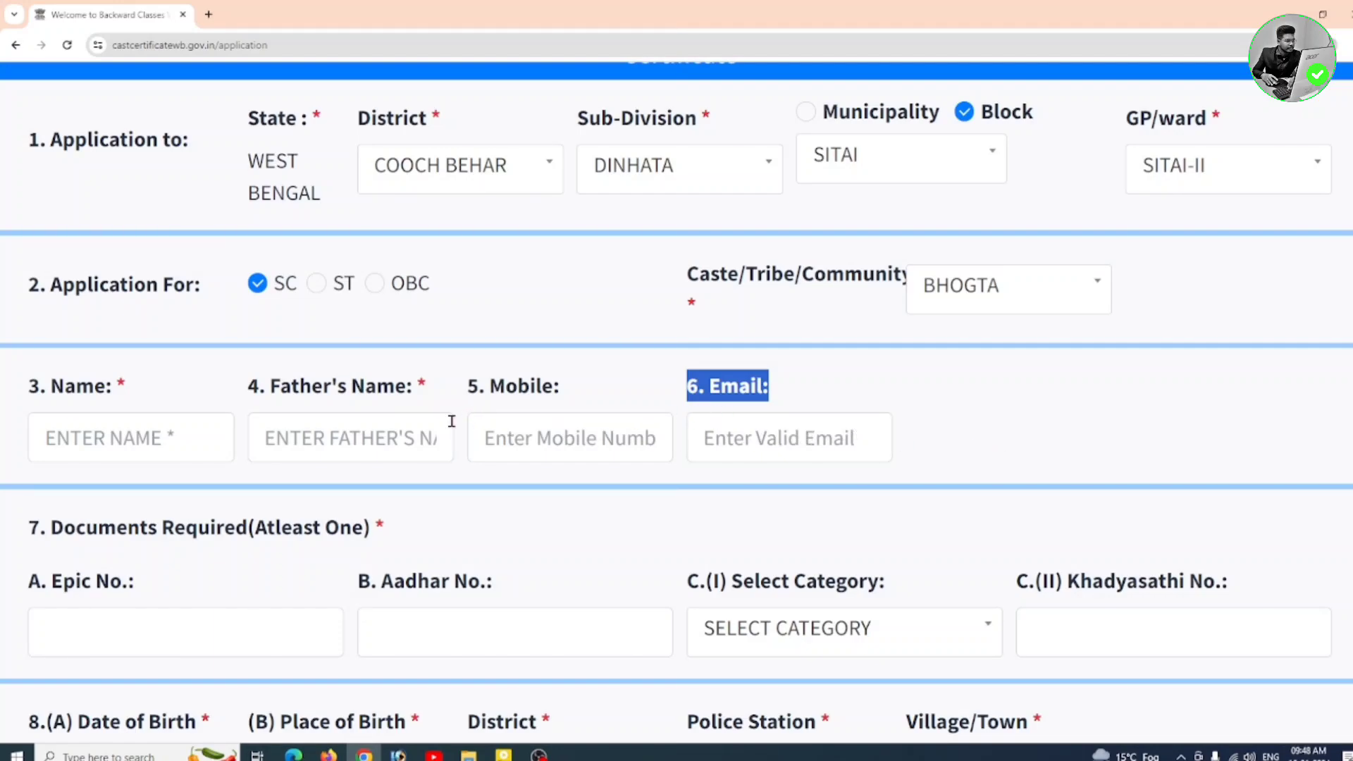
left_click(1048, 442)
scroll(566, 458, "down", 1)
scroll(566, 459, "down", 5)
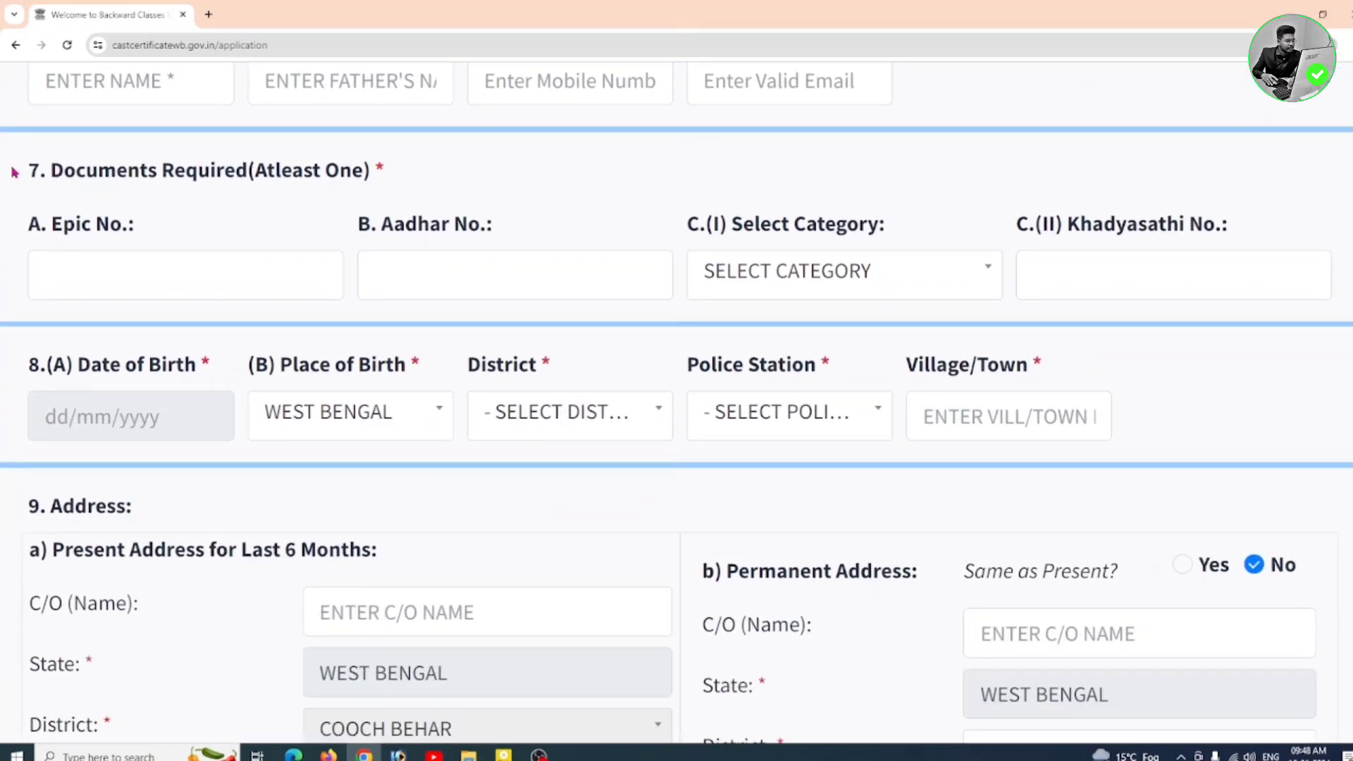
- Examine the required documents section, covering the Epic, Aadhar and Khadyasathi number fields and the ration card category choices
left_click_drag(46, 172, 460, 182)
left_click(459, 182)
left_click_drag(359, 234, 493, 233)
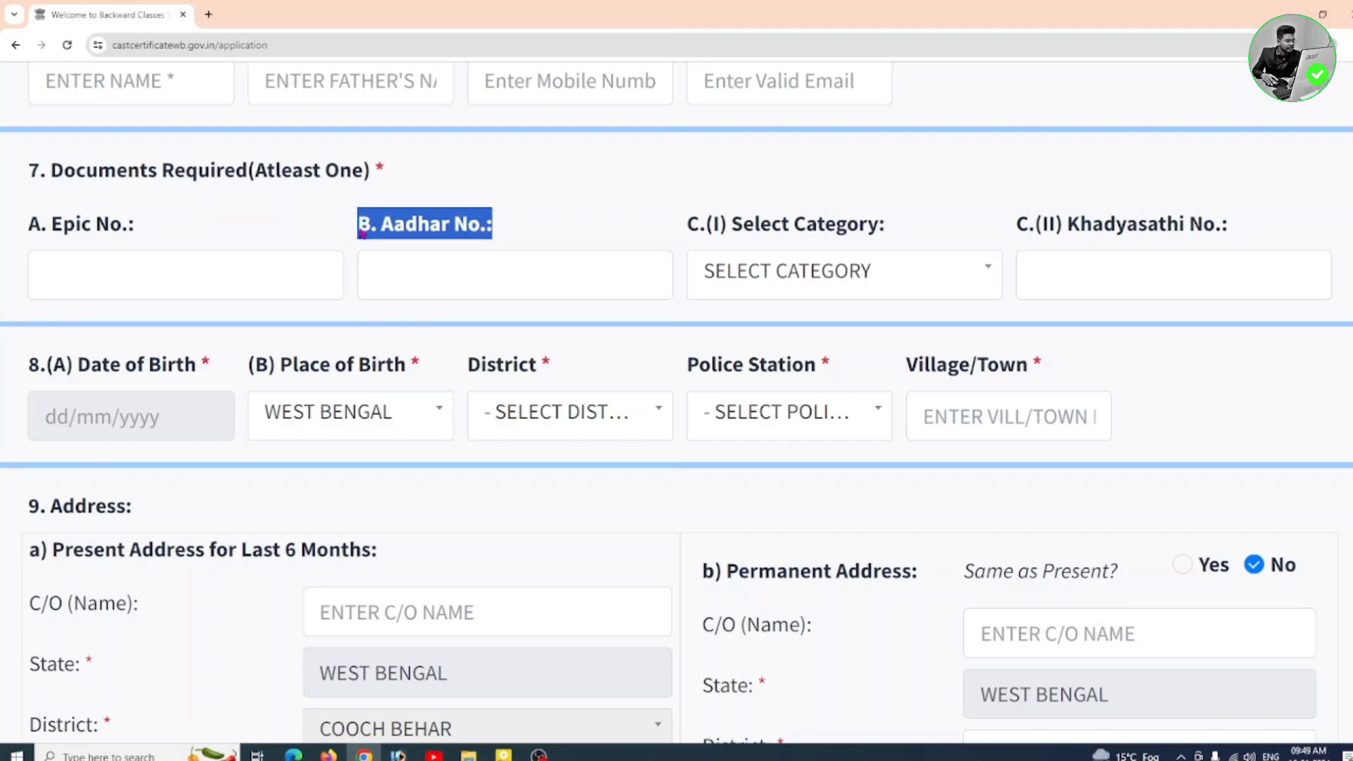
left_click(364, 274)
left_click(607, 190)
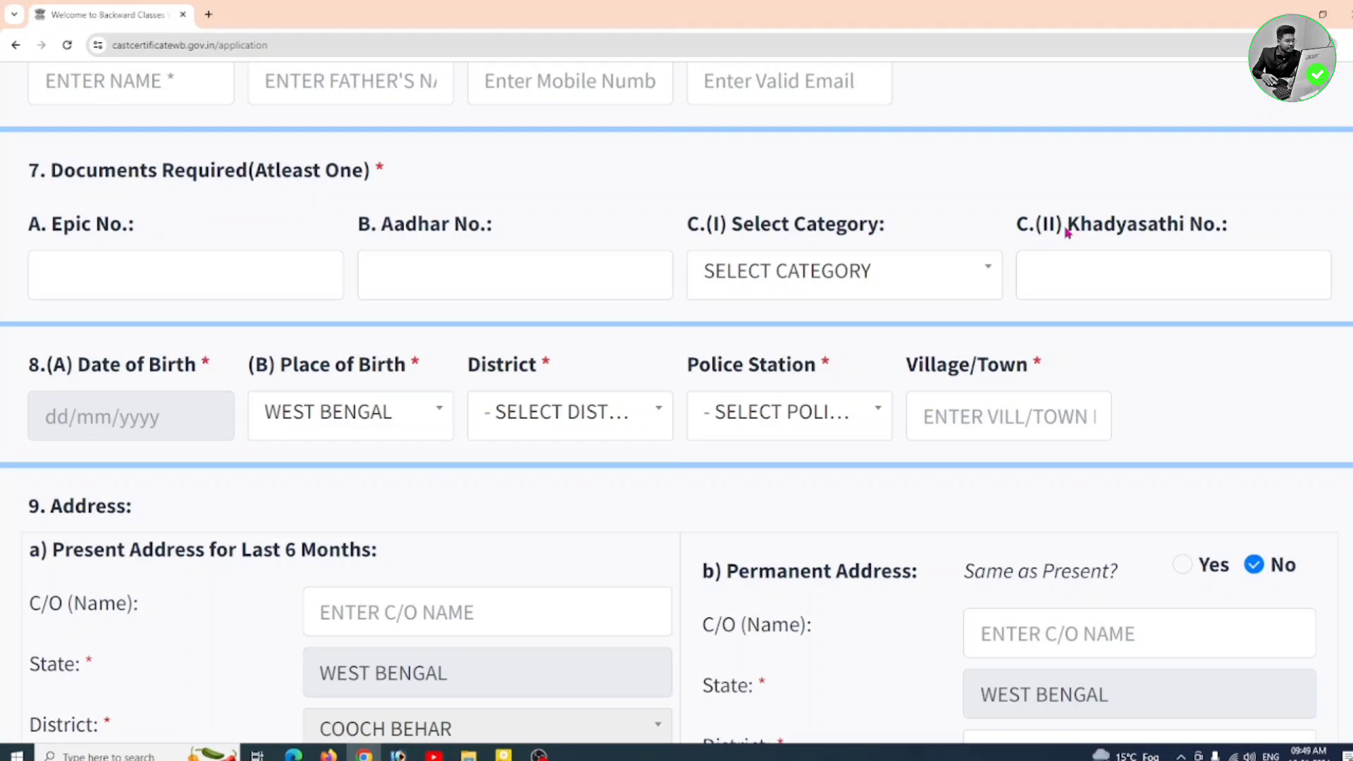
left_click_drag(1068, 233, 1220, 232)
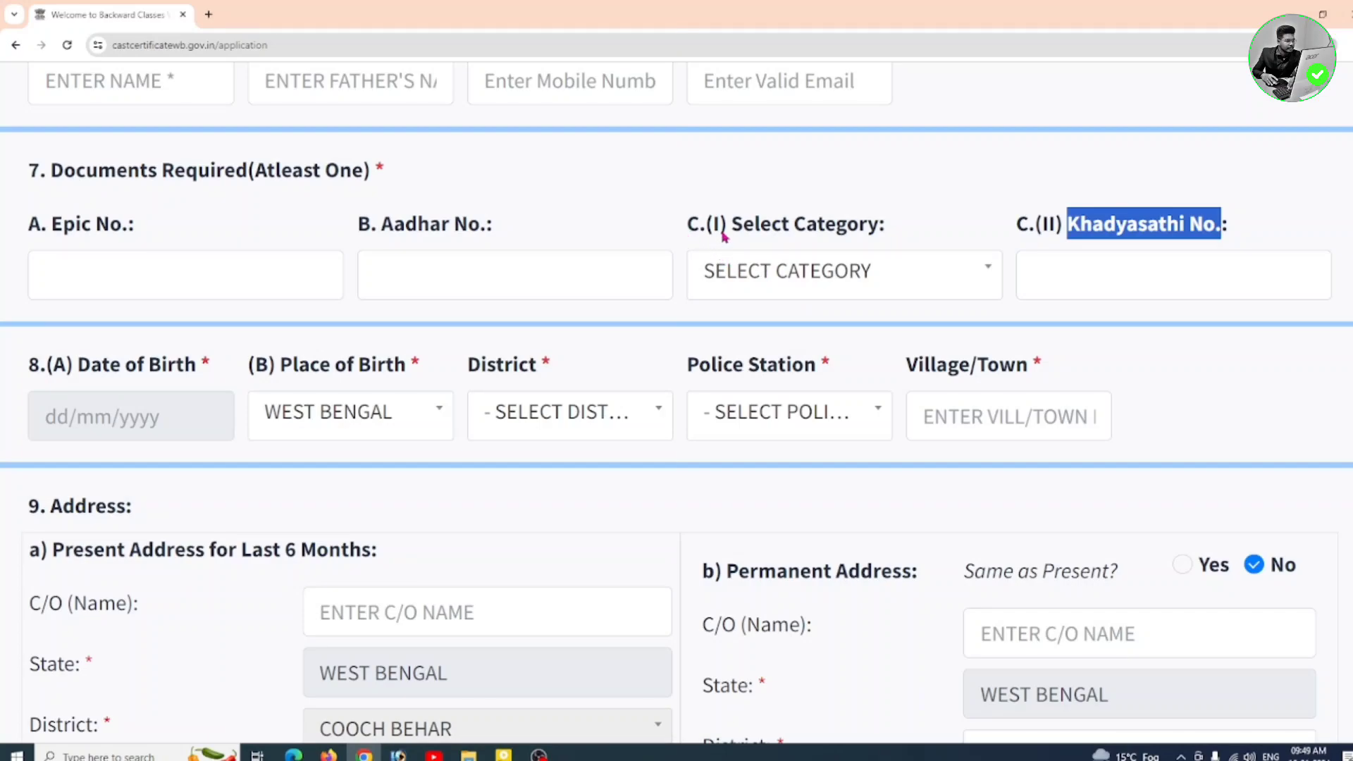
left_click(771, 275)
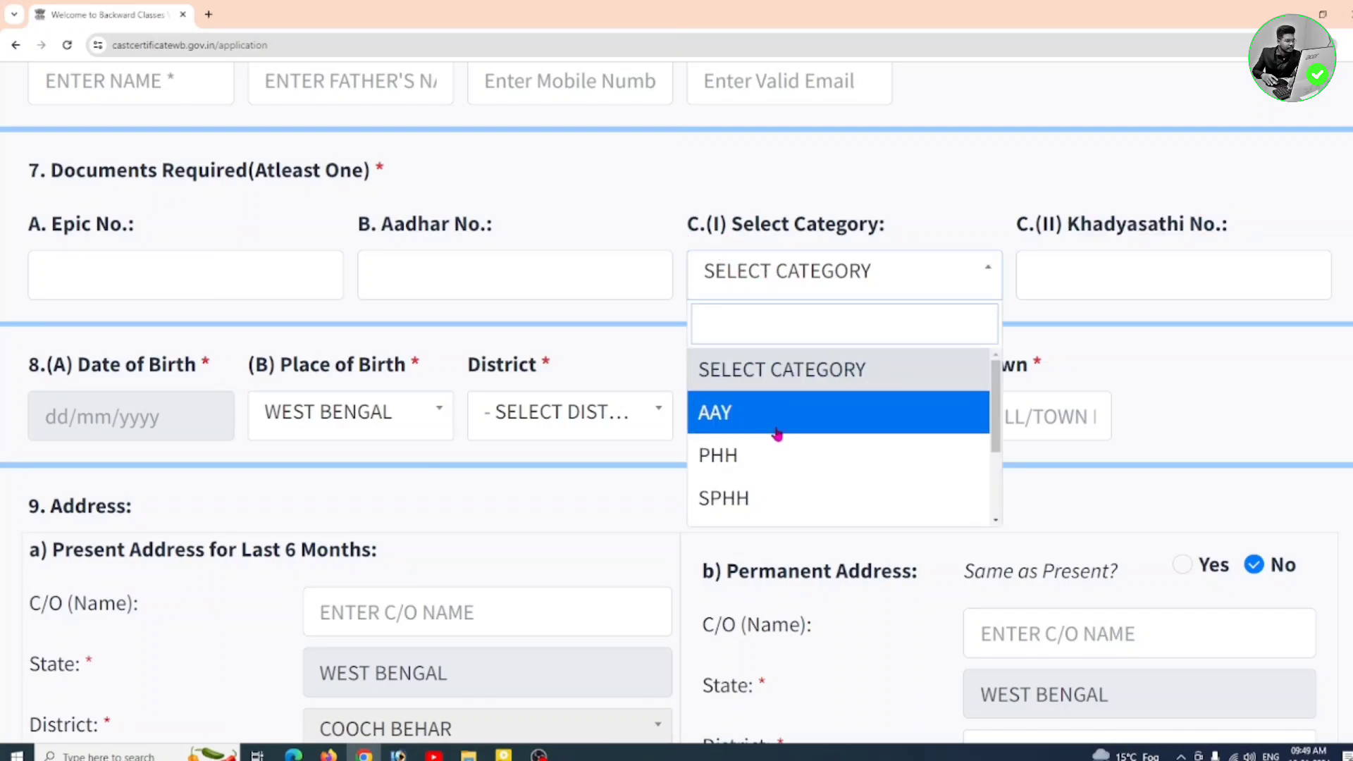
scroll(777, 435, "down", 2)
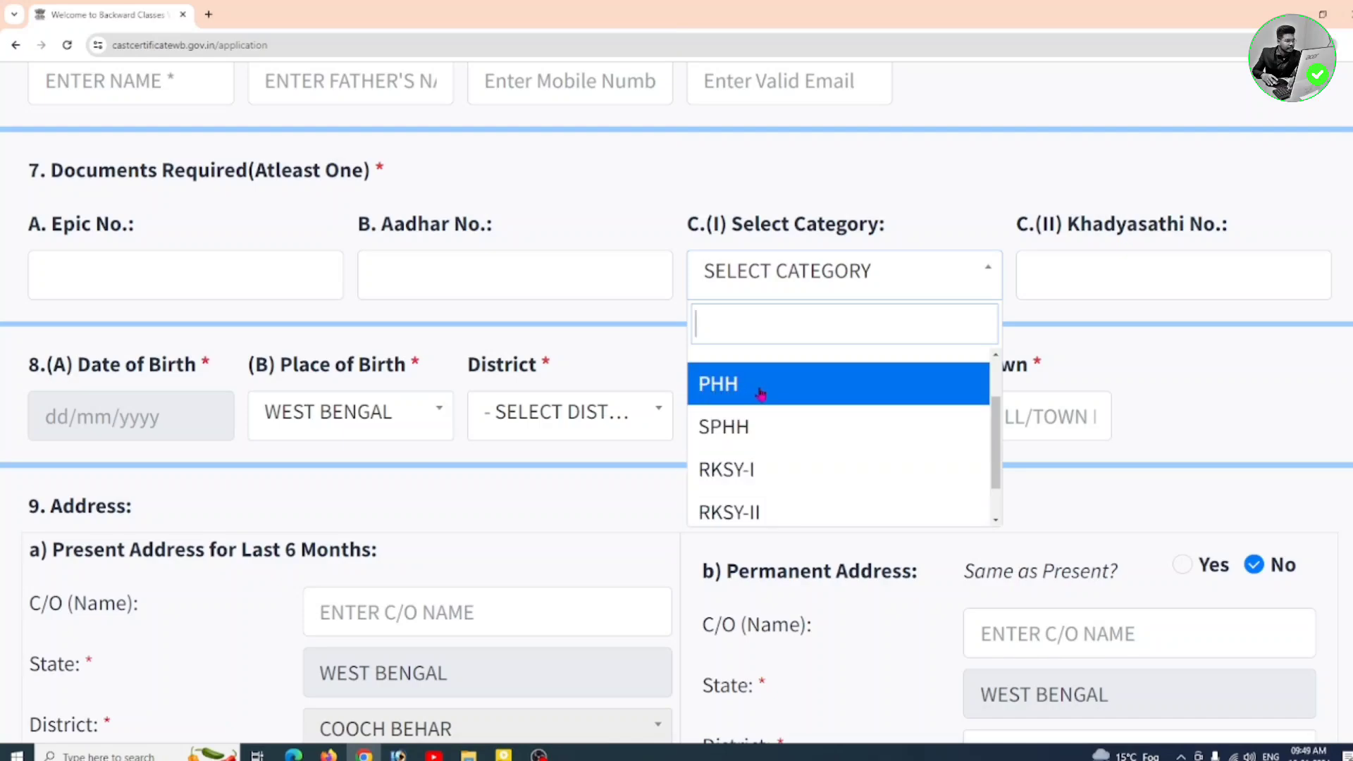
left_click(945, 185)
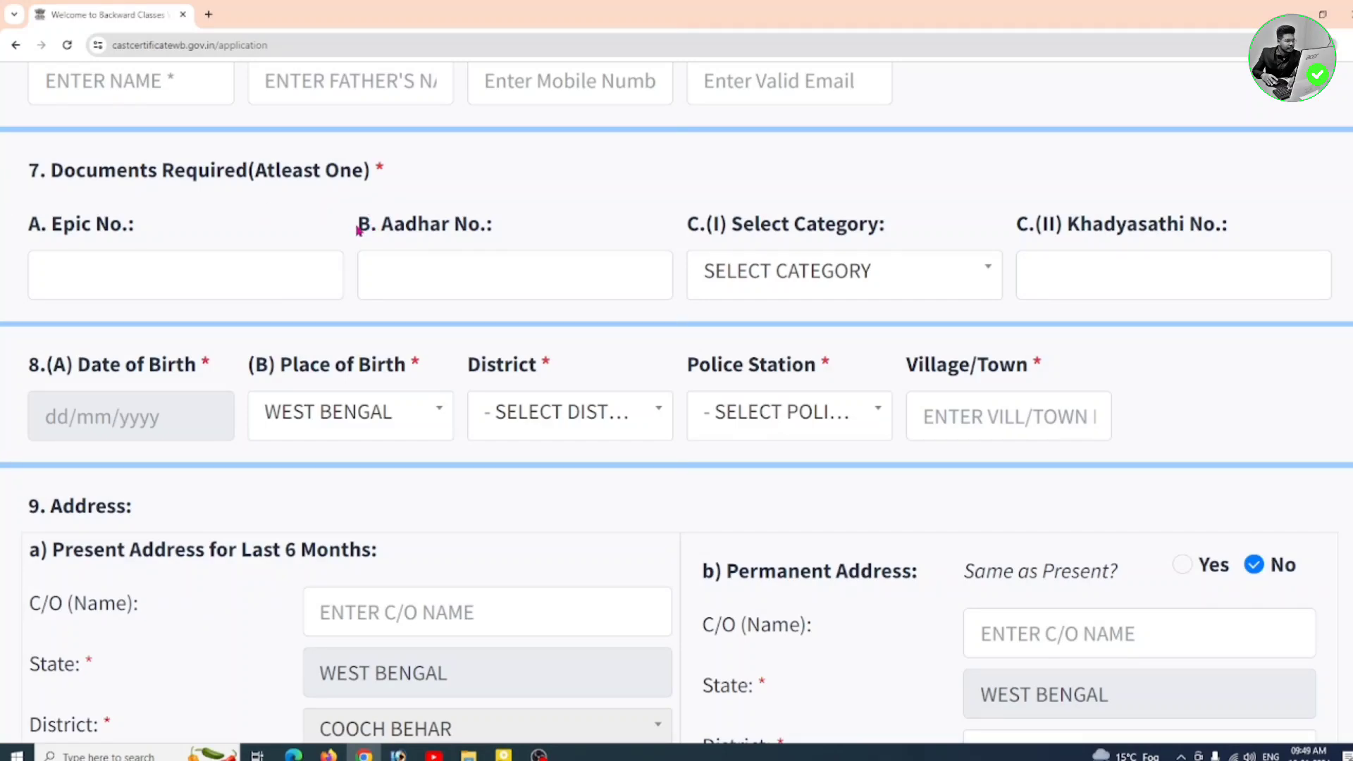
left_click_drag(359, 229, 500, 230)
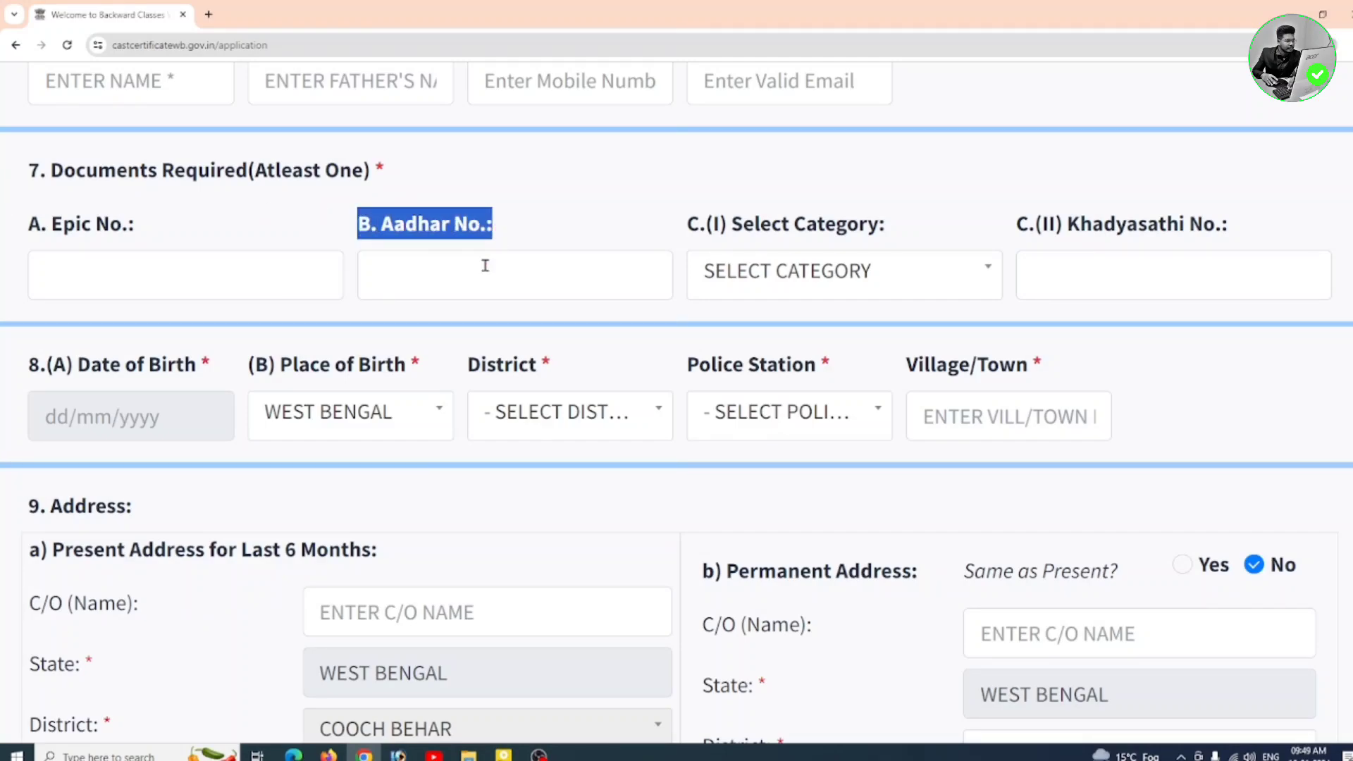
left_click(577, 200)
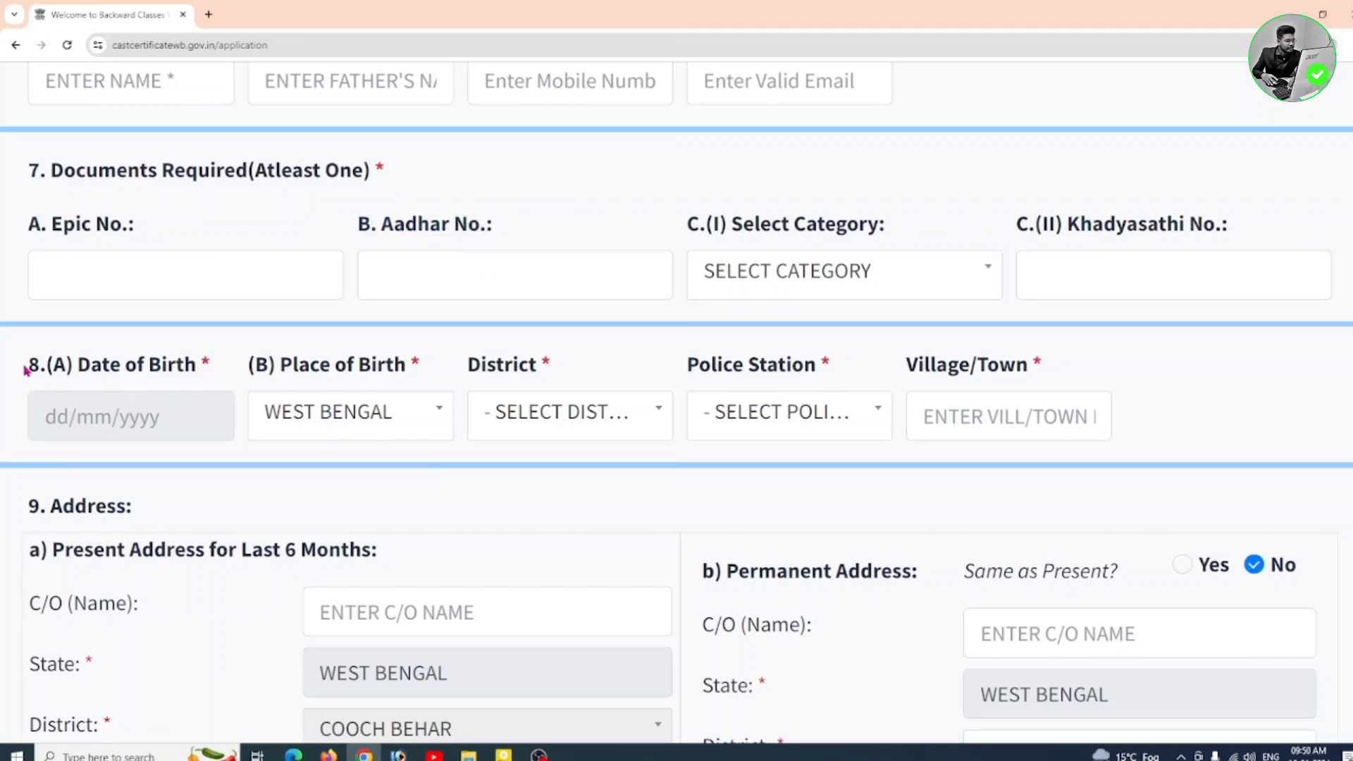
- Review the Date of Birth field and choose WEST BENGAL as the Place of Birth
left_click_drag(24, 368, 200, 368)
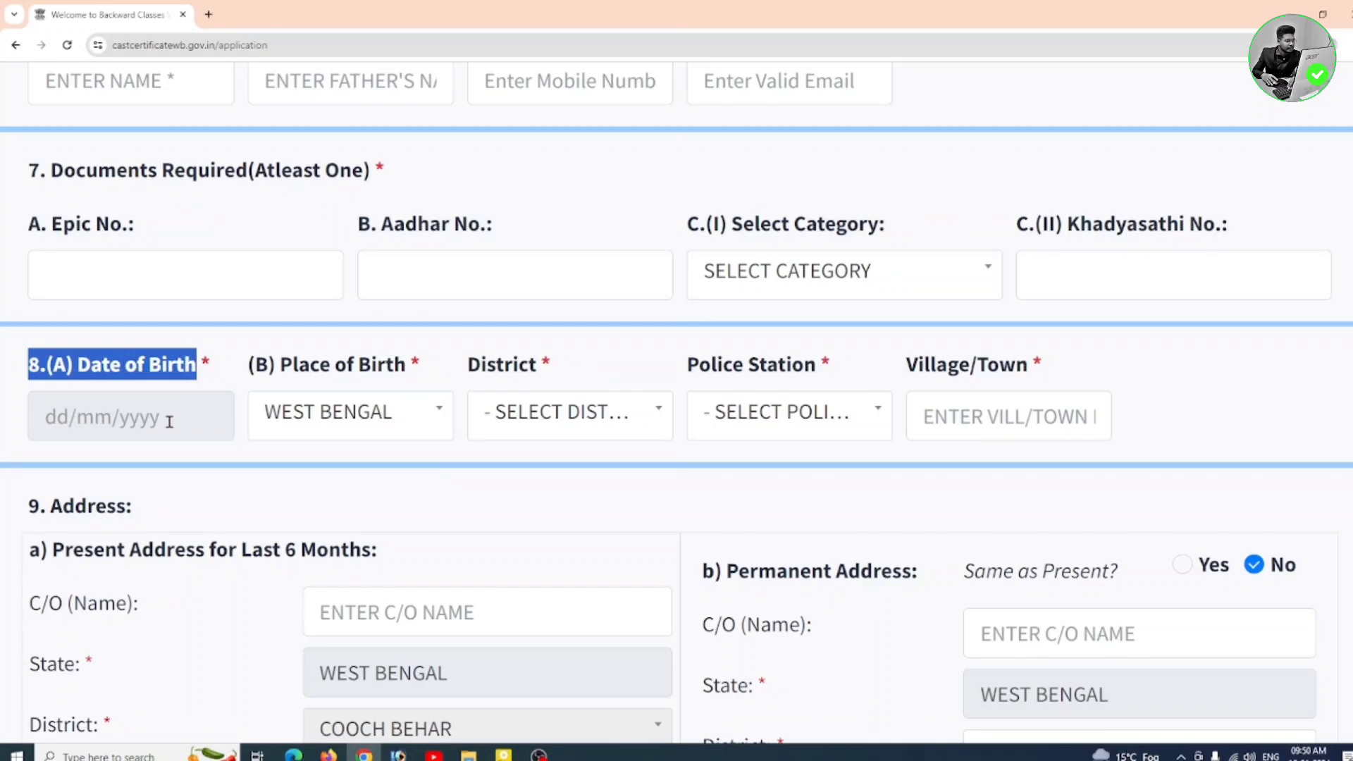
left_click(115, 366)
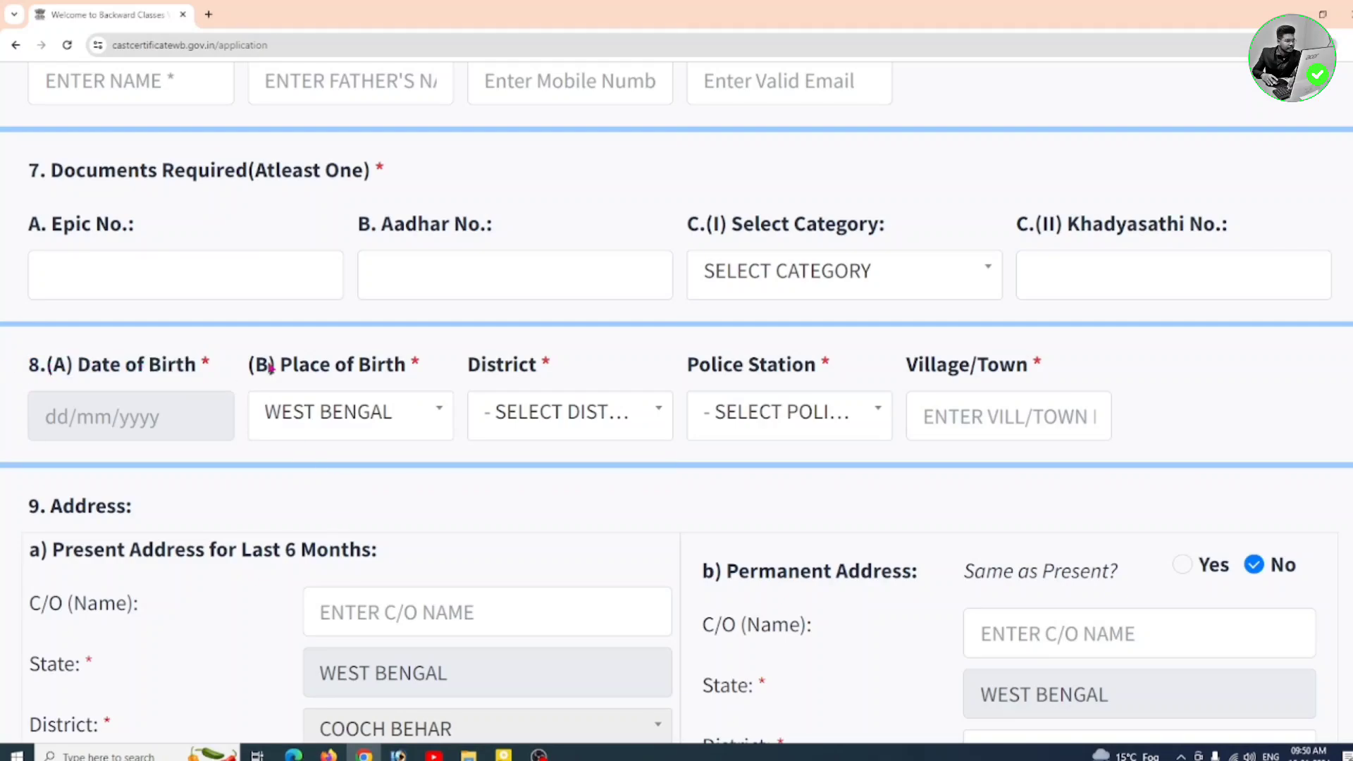
left_click_drag(245, 368, 407, 371)
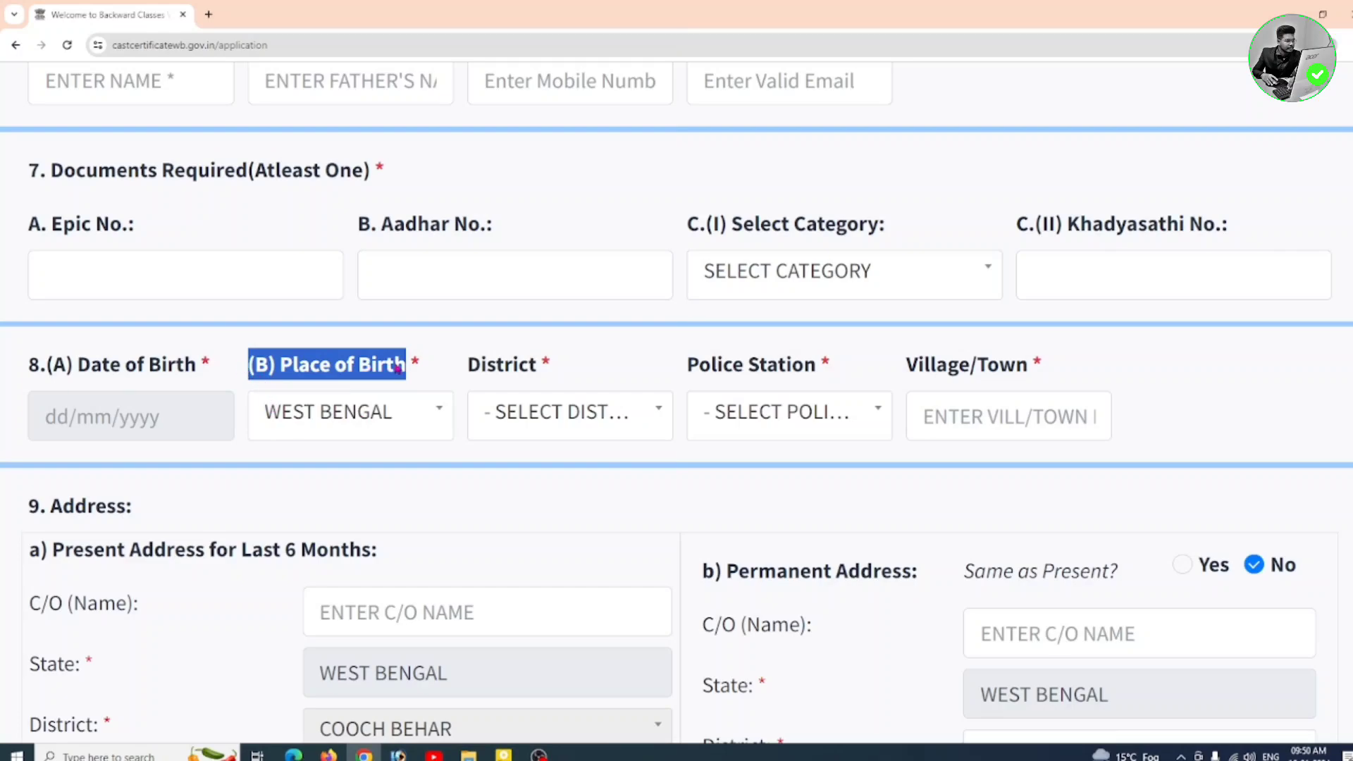
left_click(397, 418)
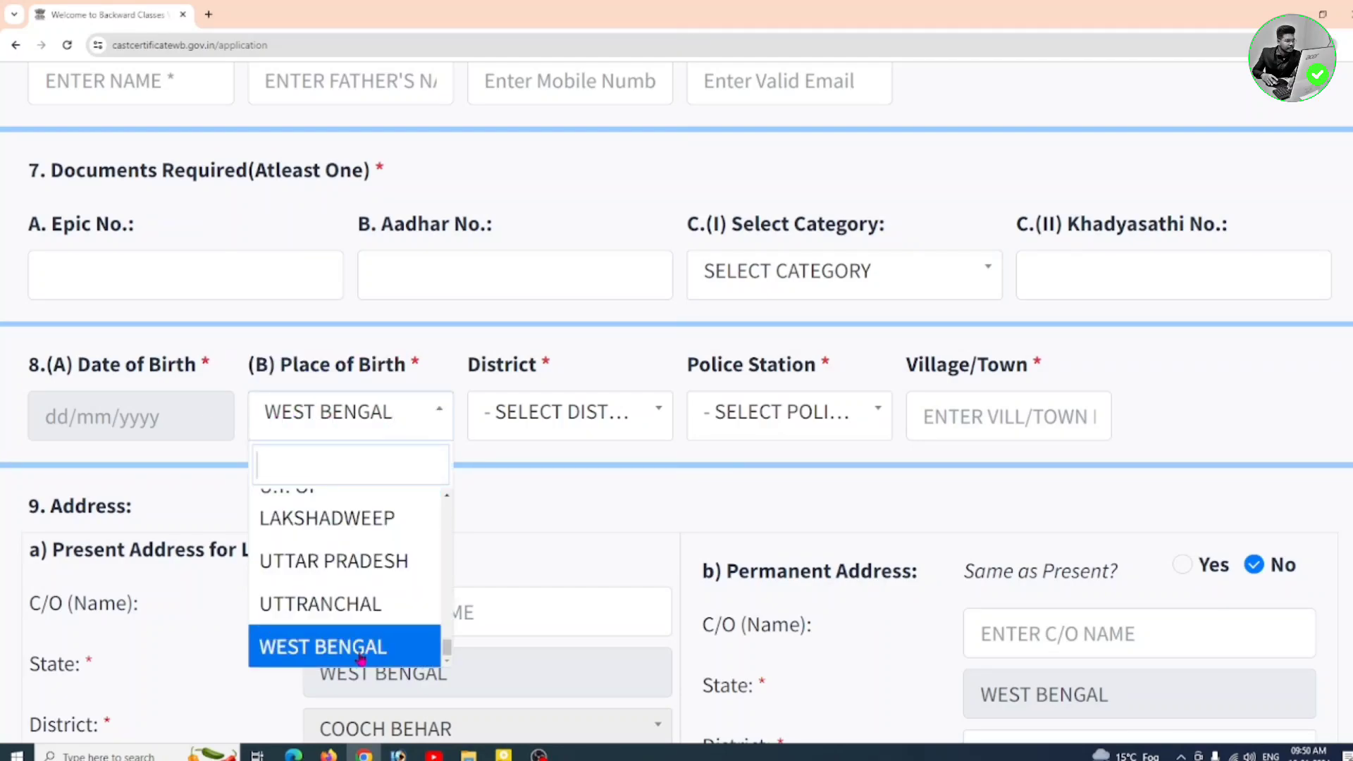
scroll(352, 557, "up", 1)
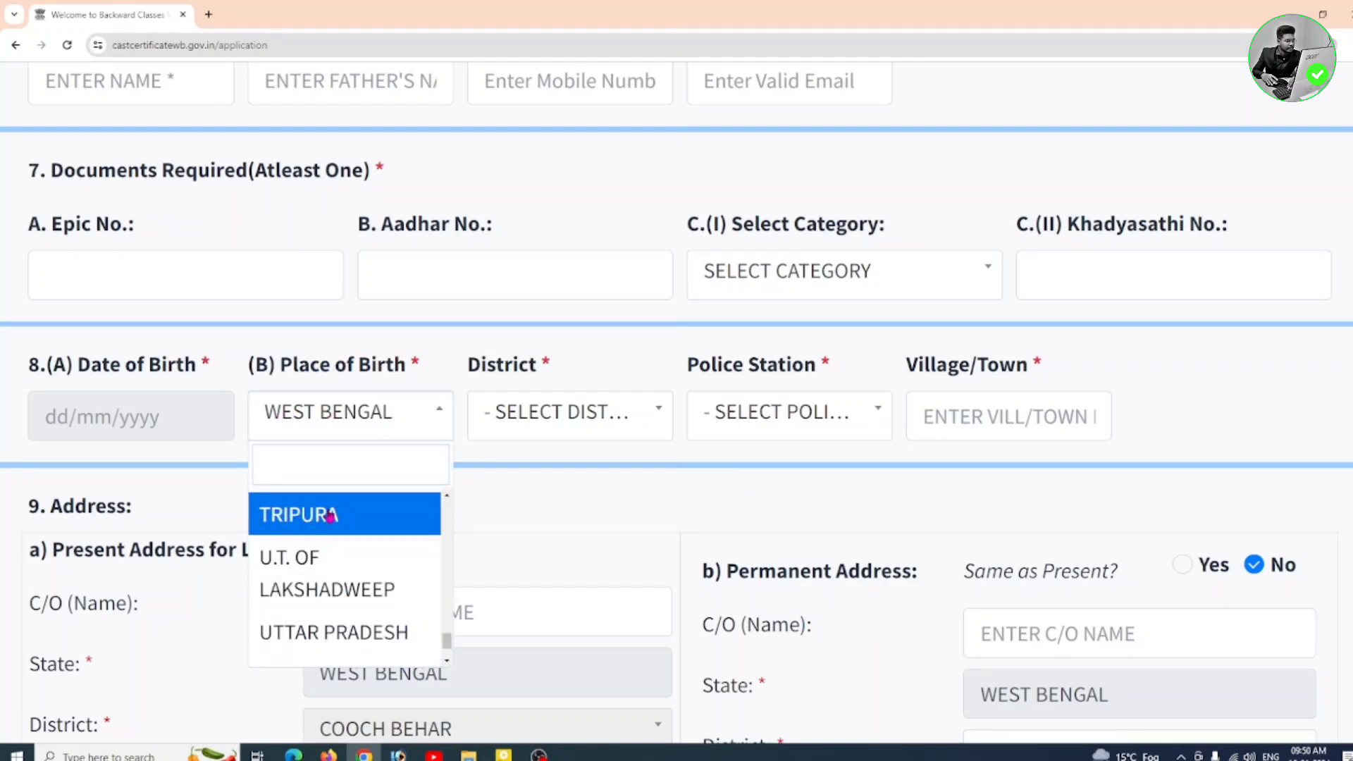
scroll(362, 528, "down", 2)
left_click(371, 653)
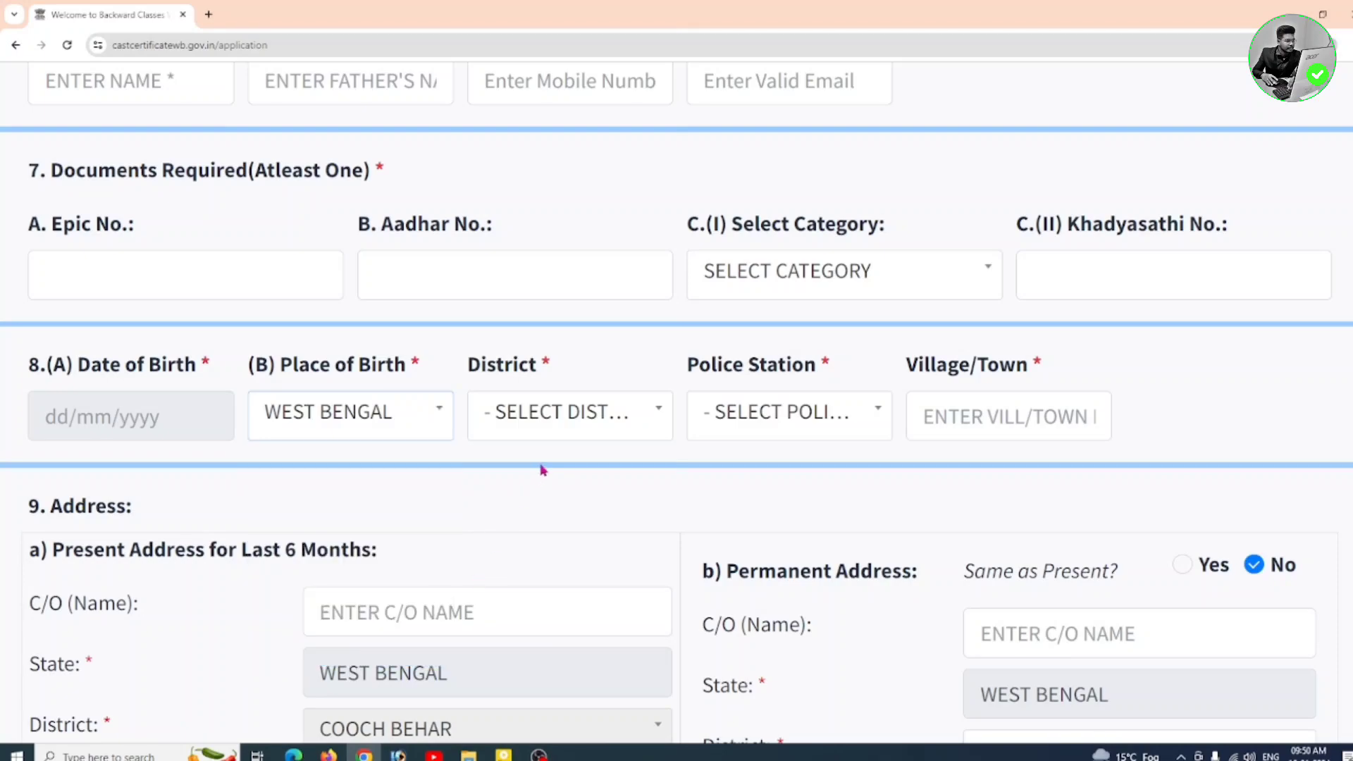
- Set the birth district to COOCH BEHAR and its police station to DINHATA
left_click_drag(465, 369, 584, 369)
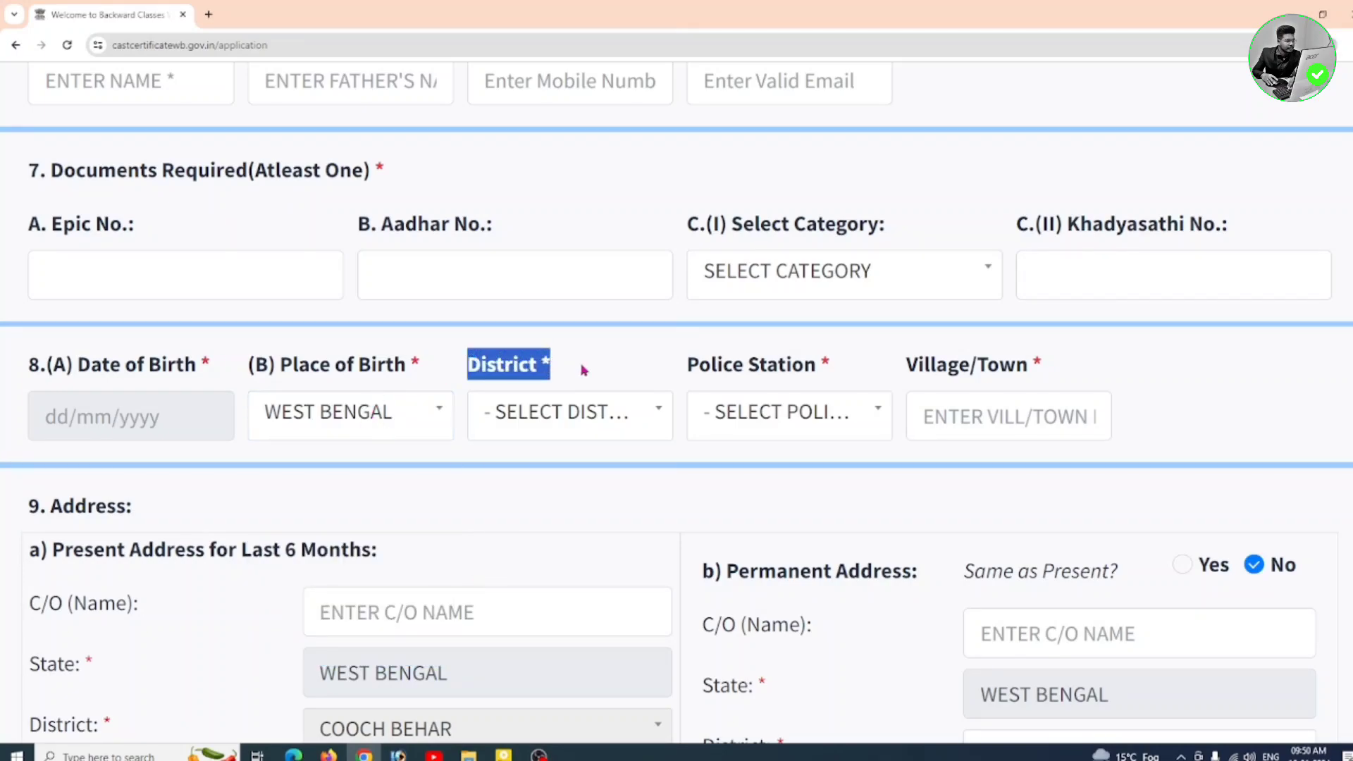
left_click(591, 368)
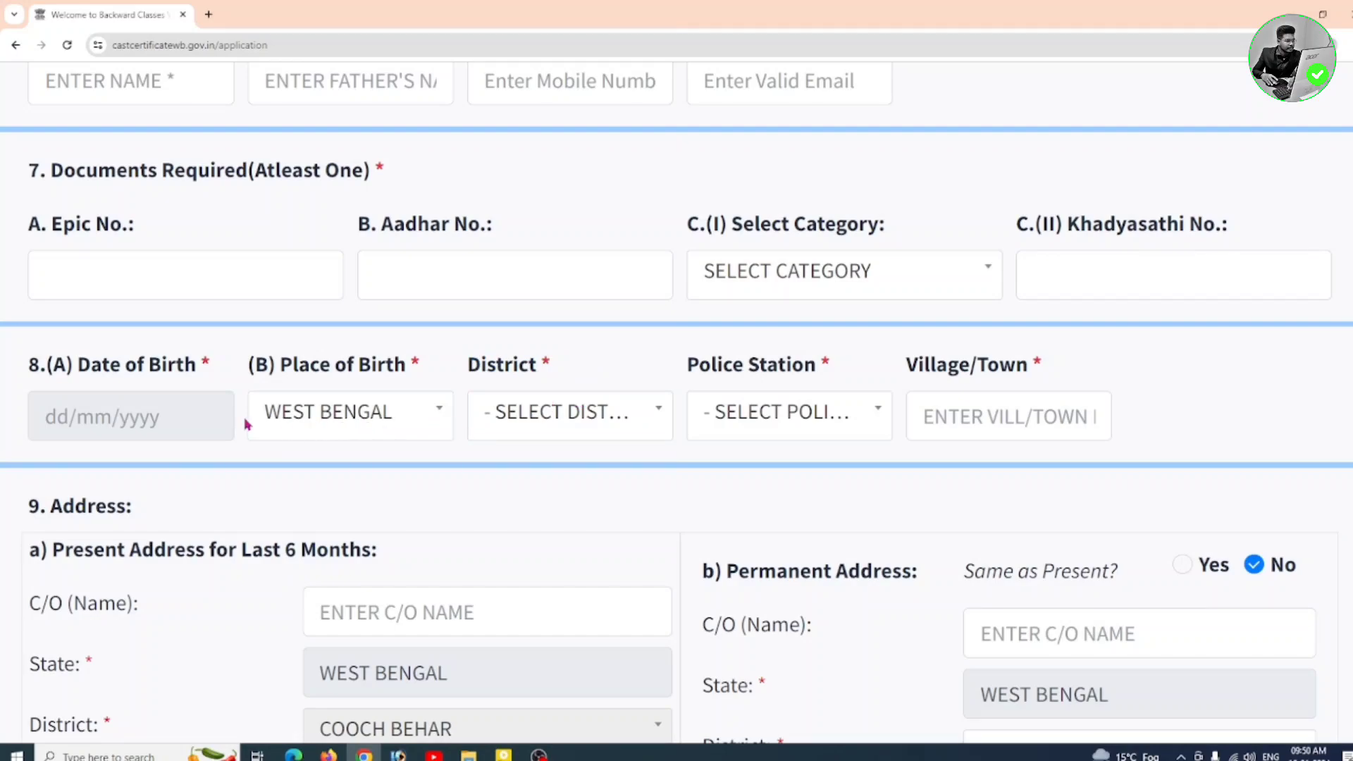
left_click(623, 417)
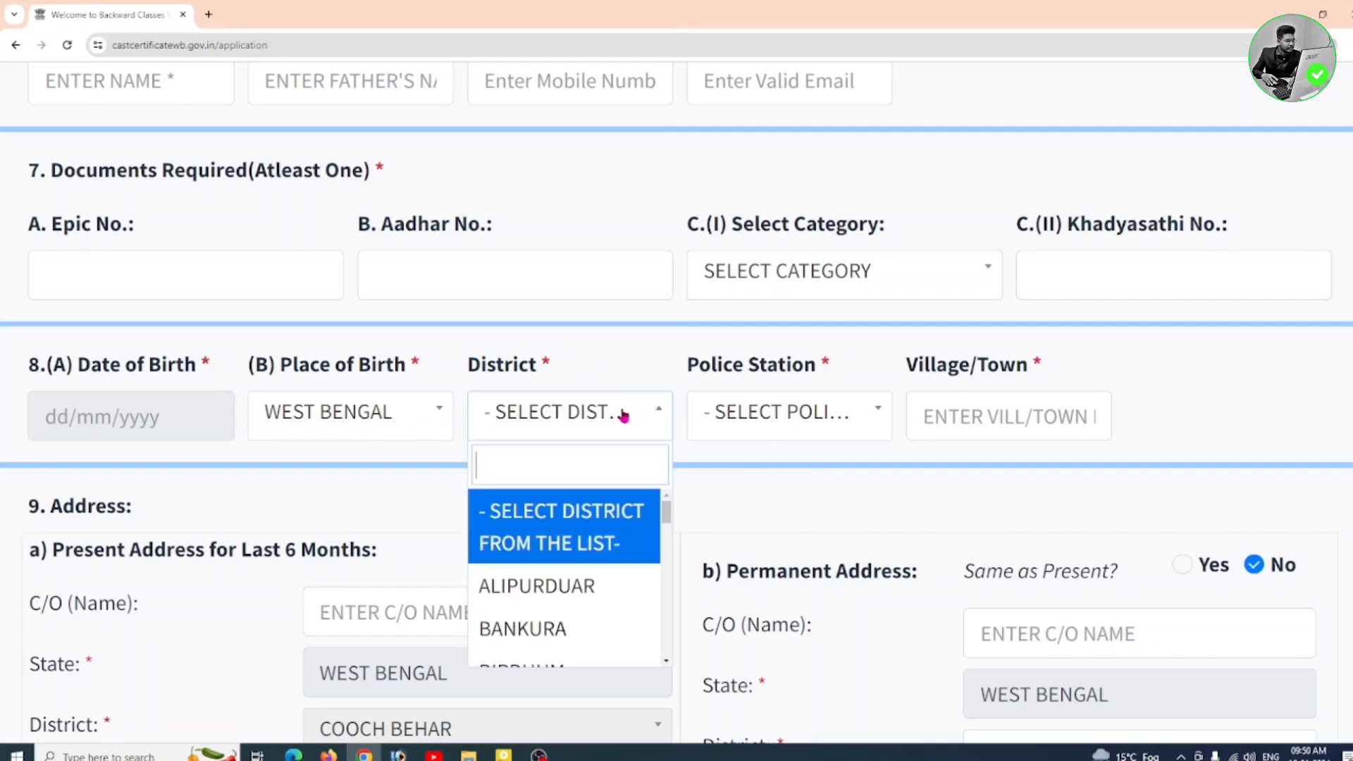
scroll(564, 620, "down", 1)
left_click(572, 641)
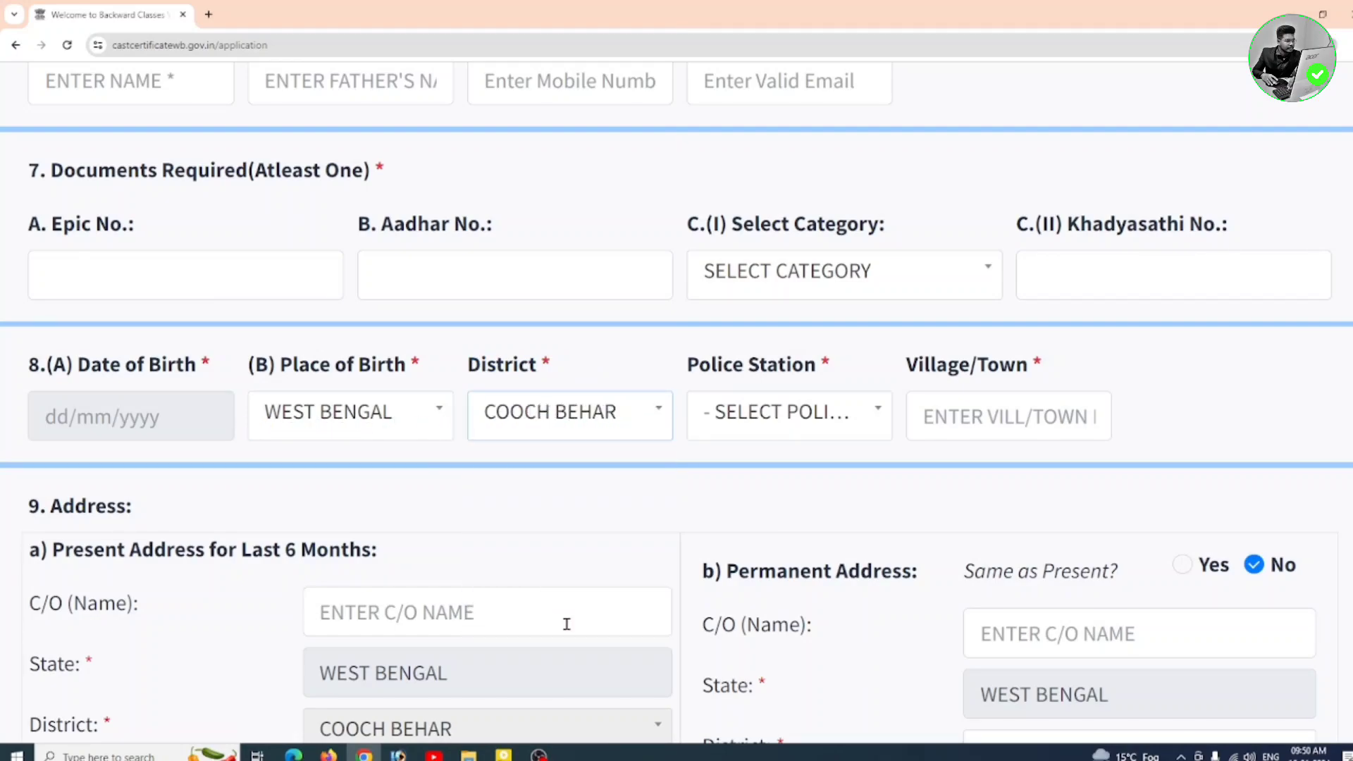
left_click(810, 423)
scroll(775, 564, "down", 2)
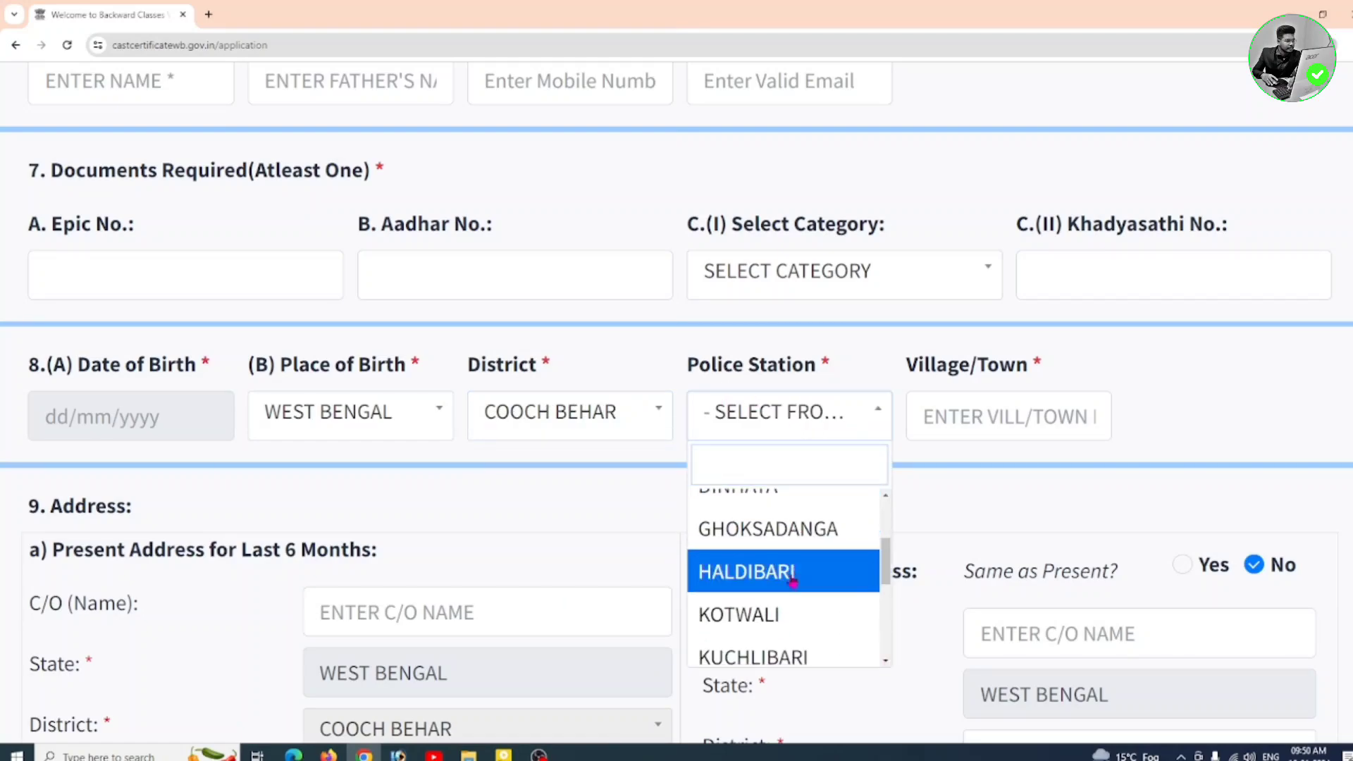
left_click(772, 502)
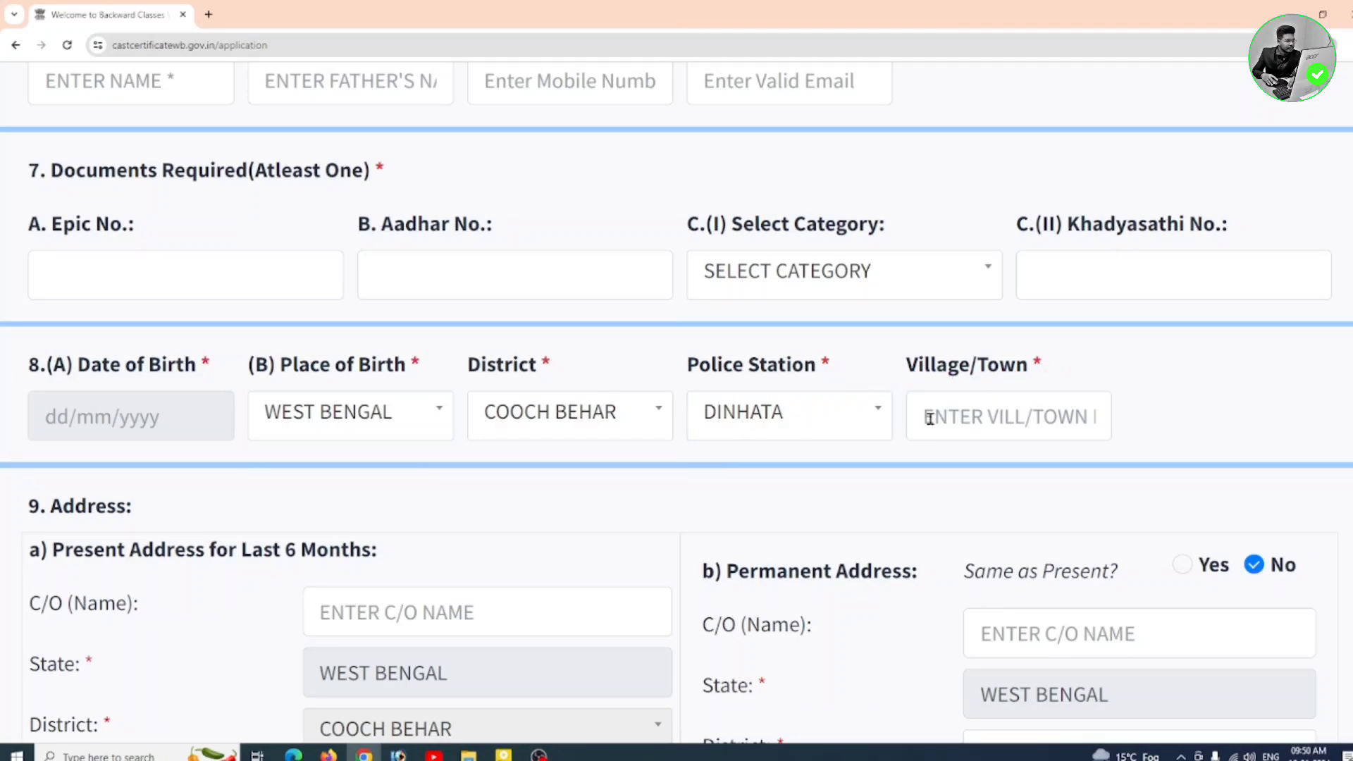
- Examine the Address section, especially the present address for the last 6 months and its C/O name field
scroll(631, 465, "down", 1)
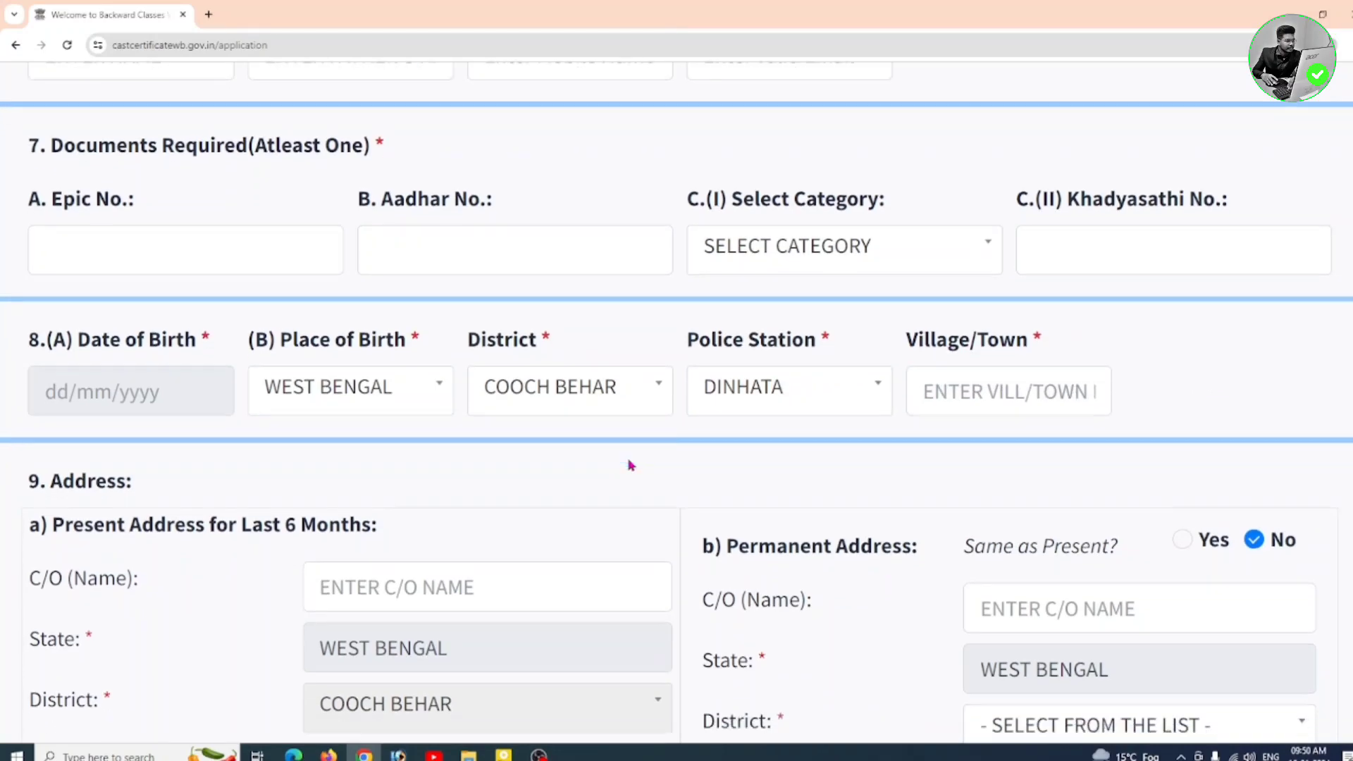
scroll(459, 376, "down", 5)
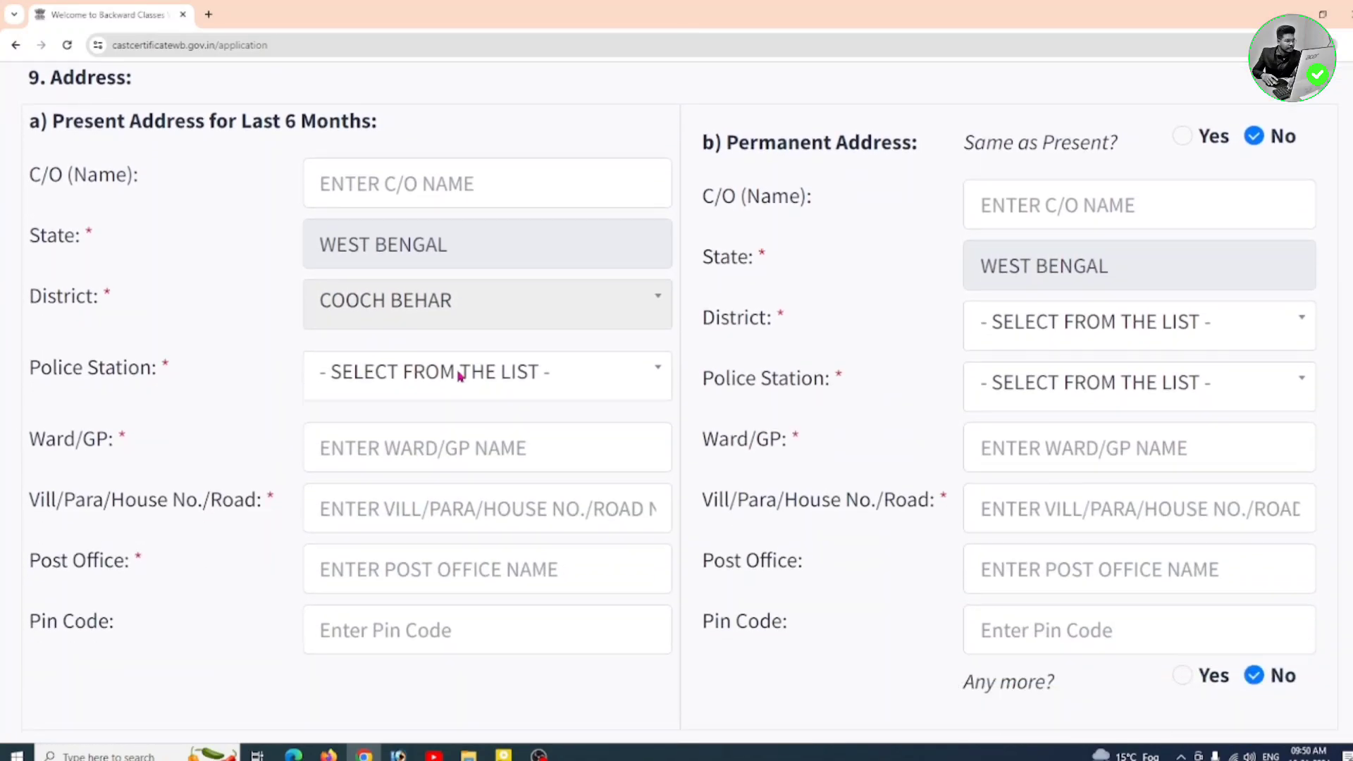
left_click_drag(25, 88, 137, 83)
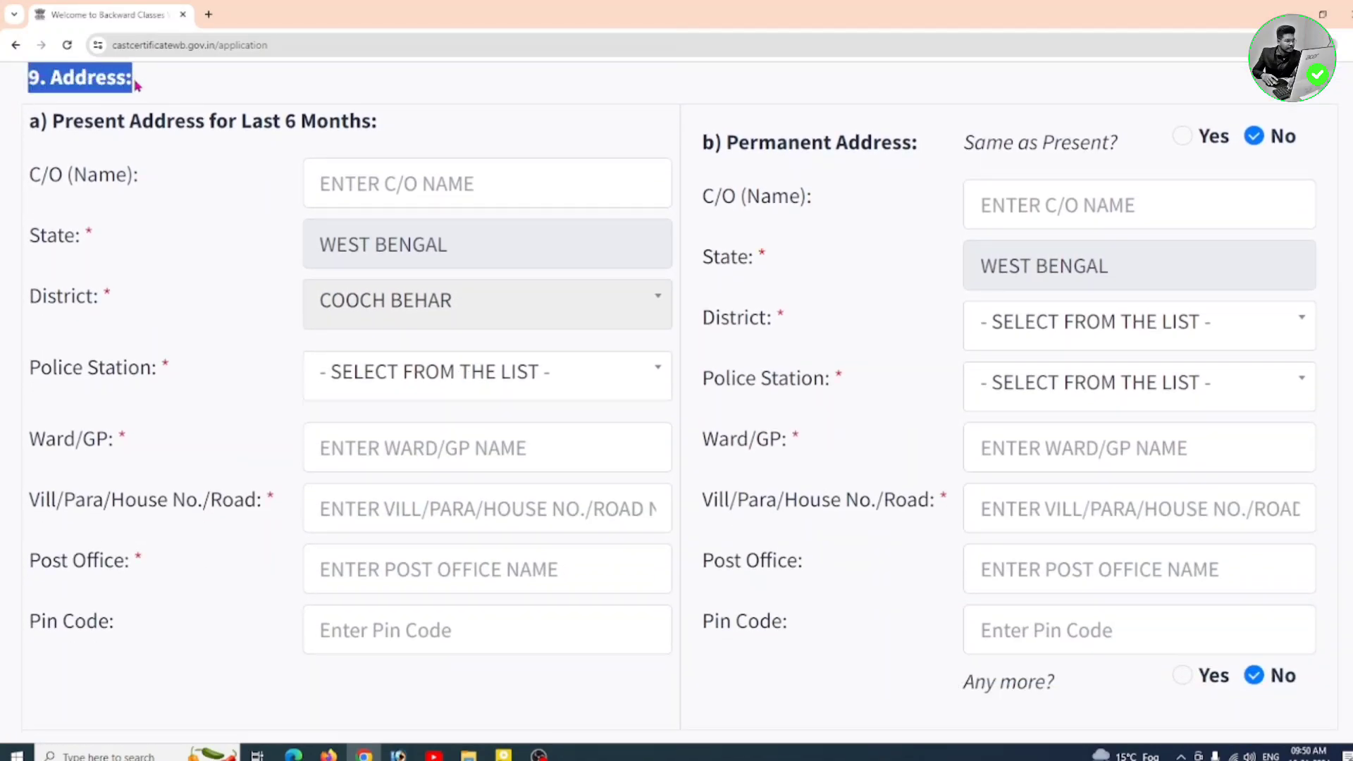
left_click(208, 84)
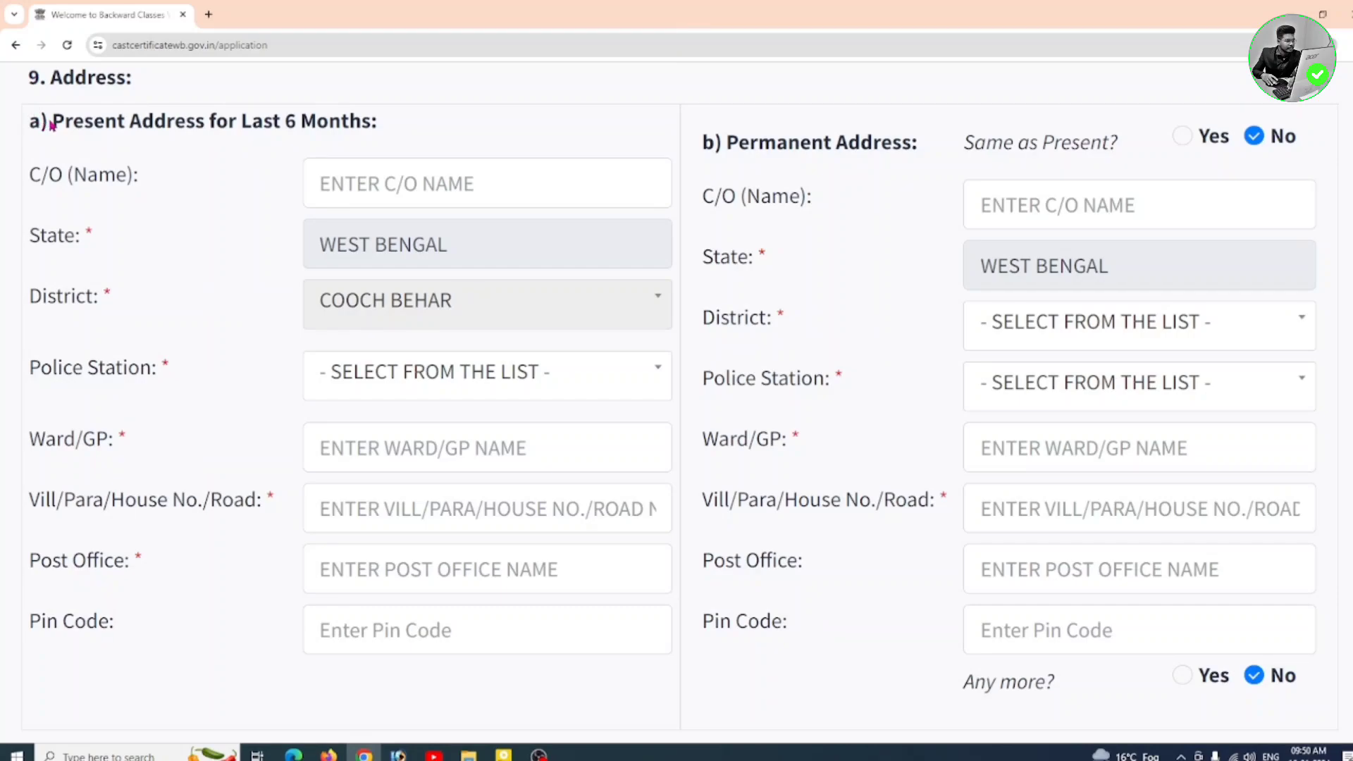
left_click_drag(51, 125, 381, 128)
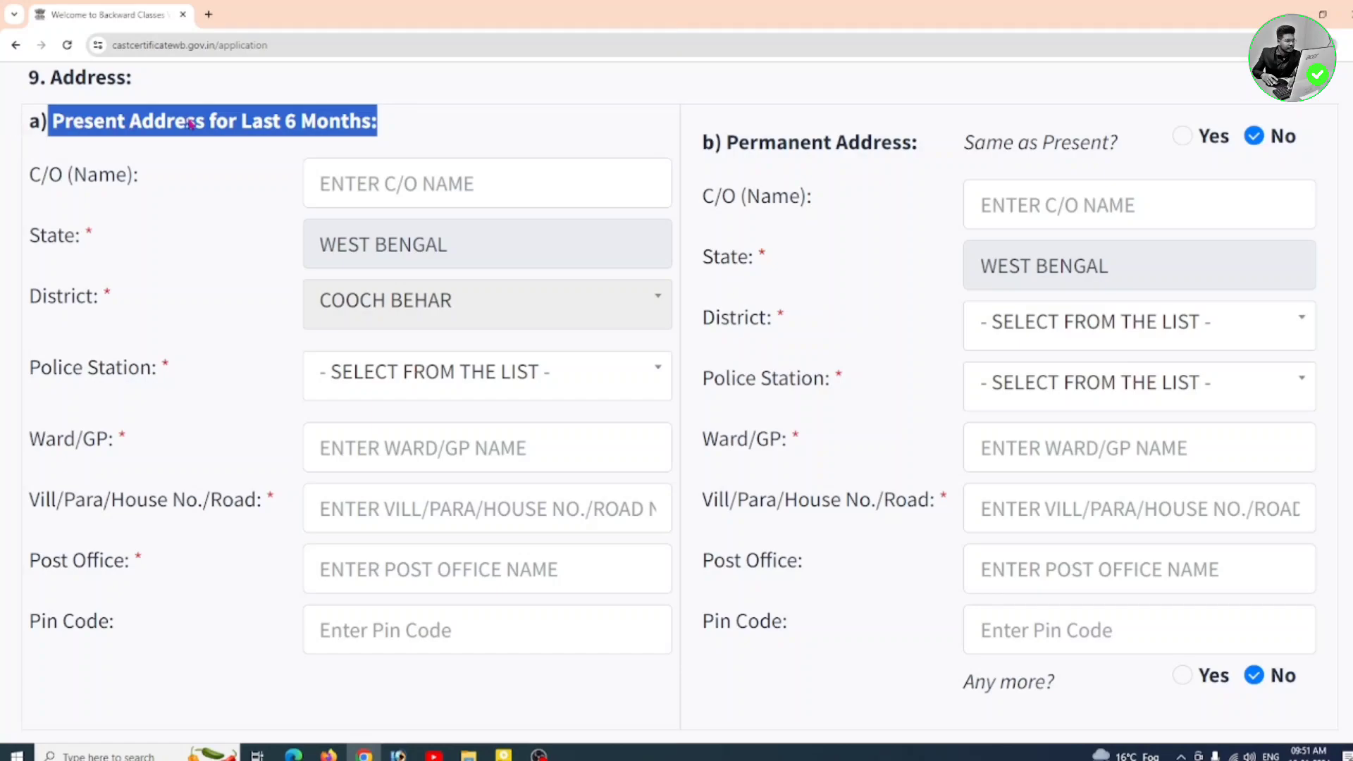
left_click(456, 120)
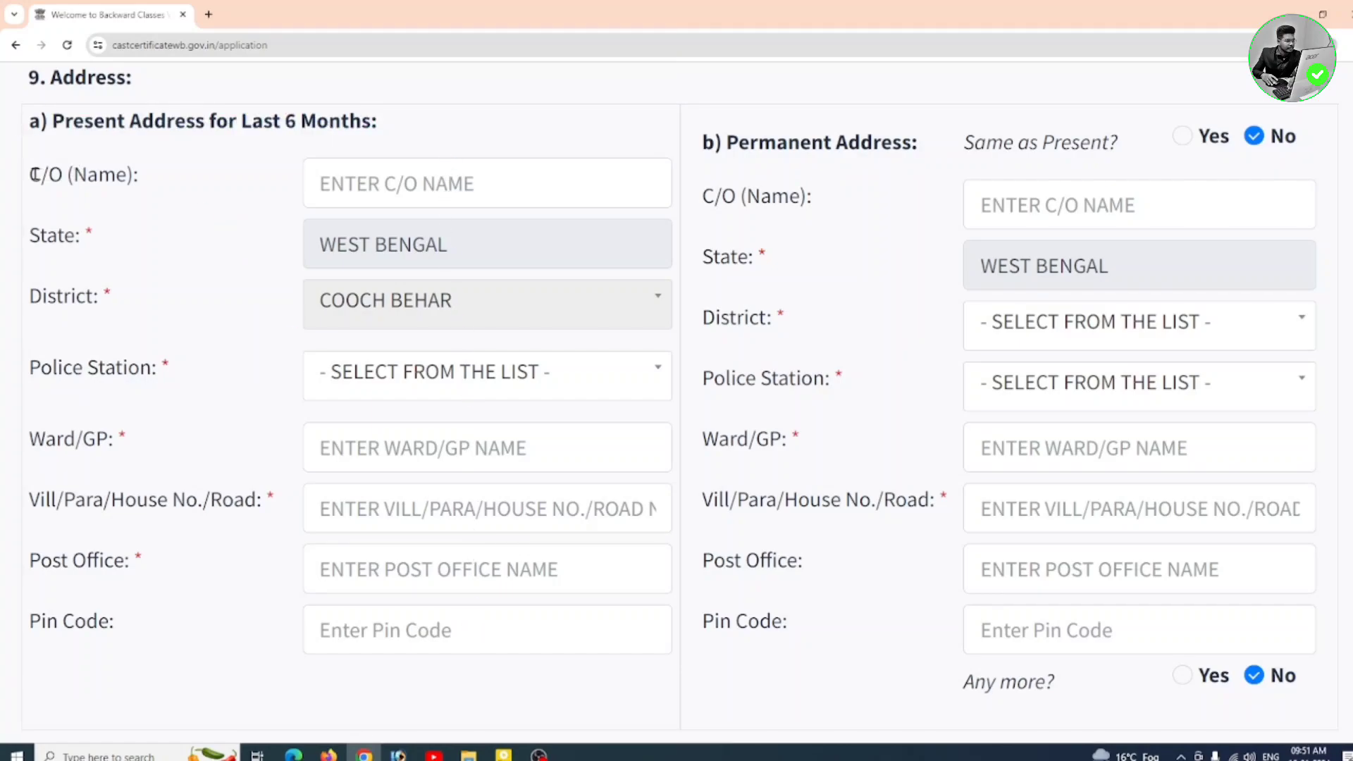
left_click_drag(25, 180, 147, 180)
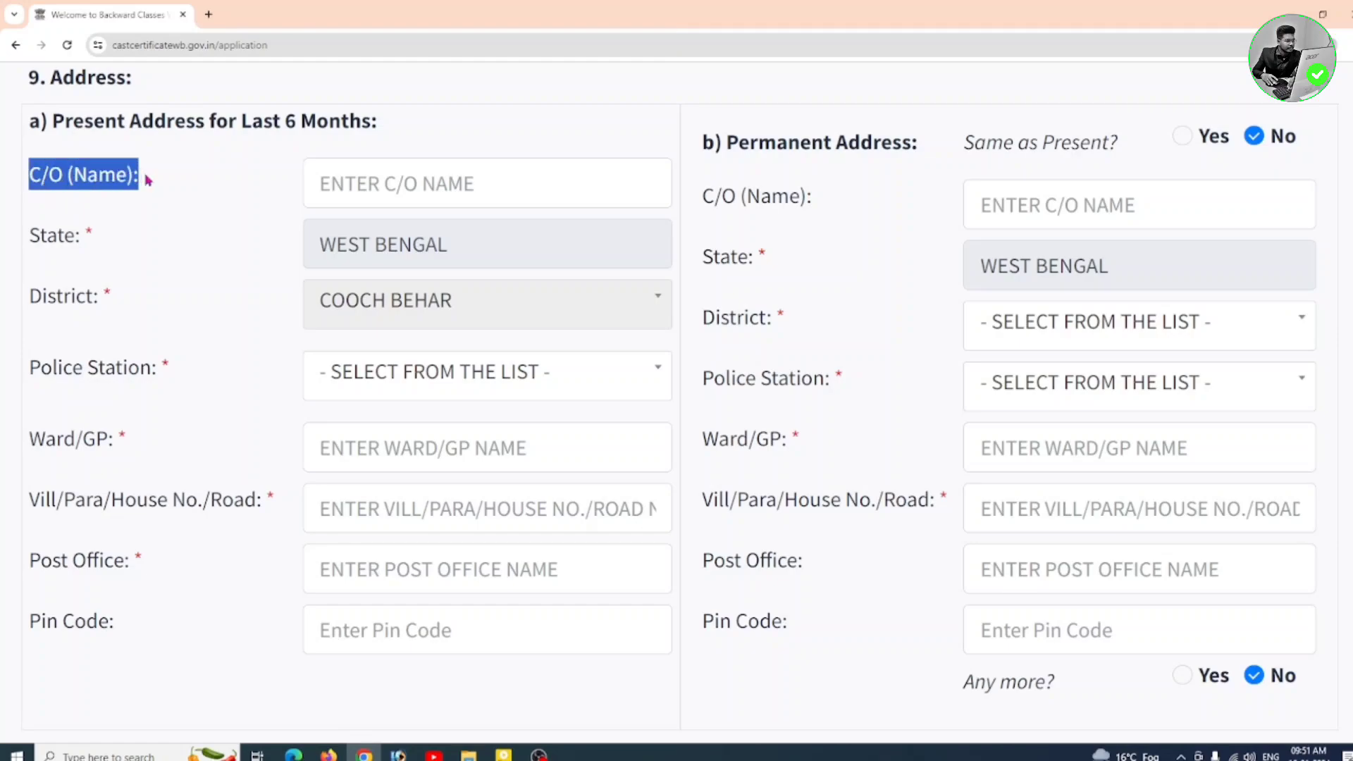
left_click(212, 181)
left_click(334, 181)
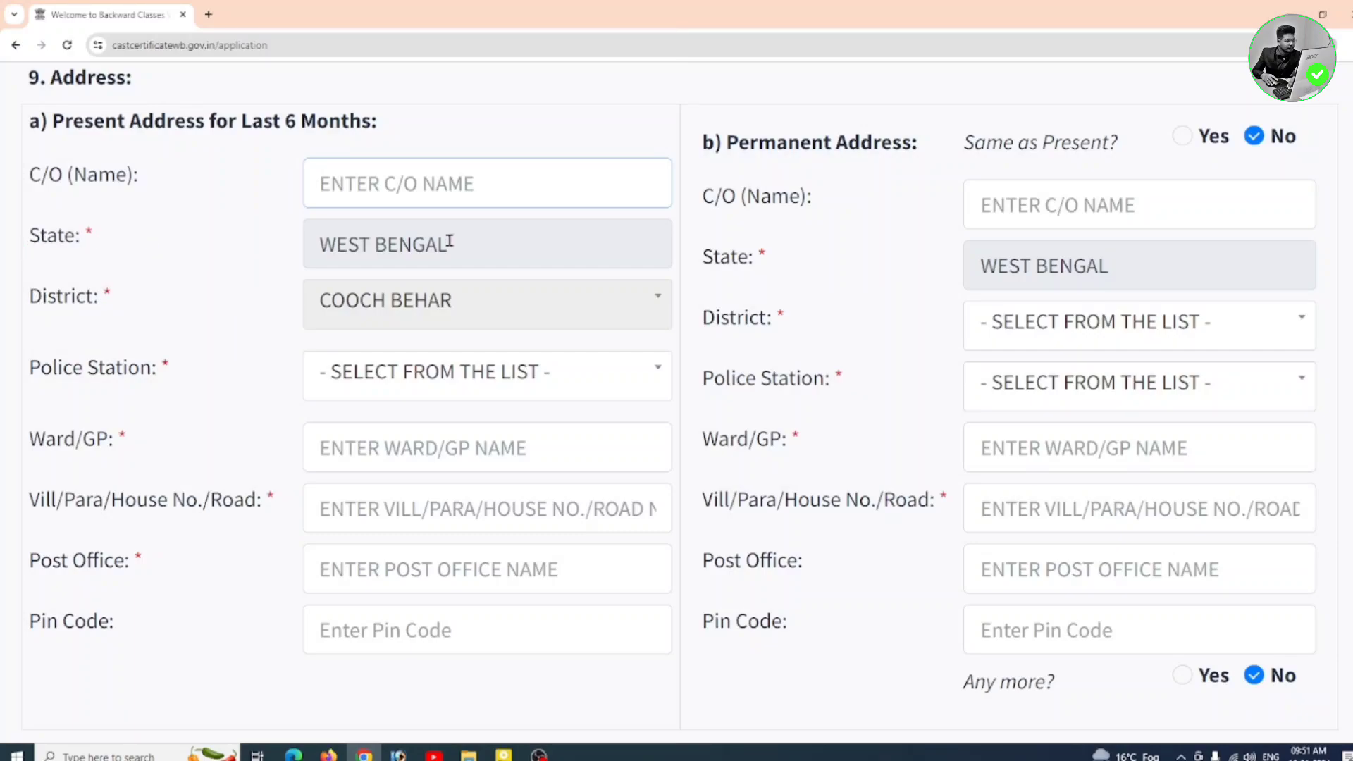
- Select DINHATA as the police station of the present address
left_click(427, 377)
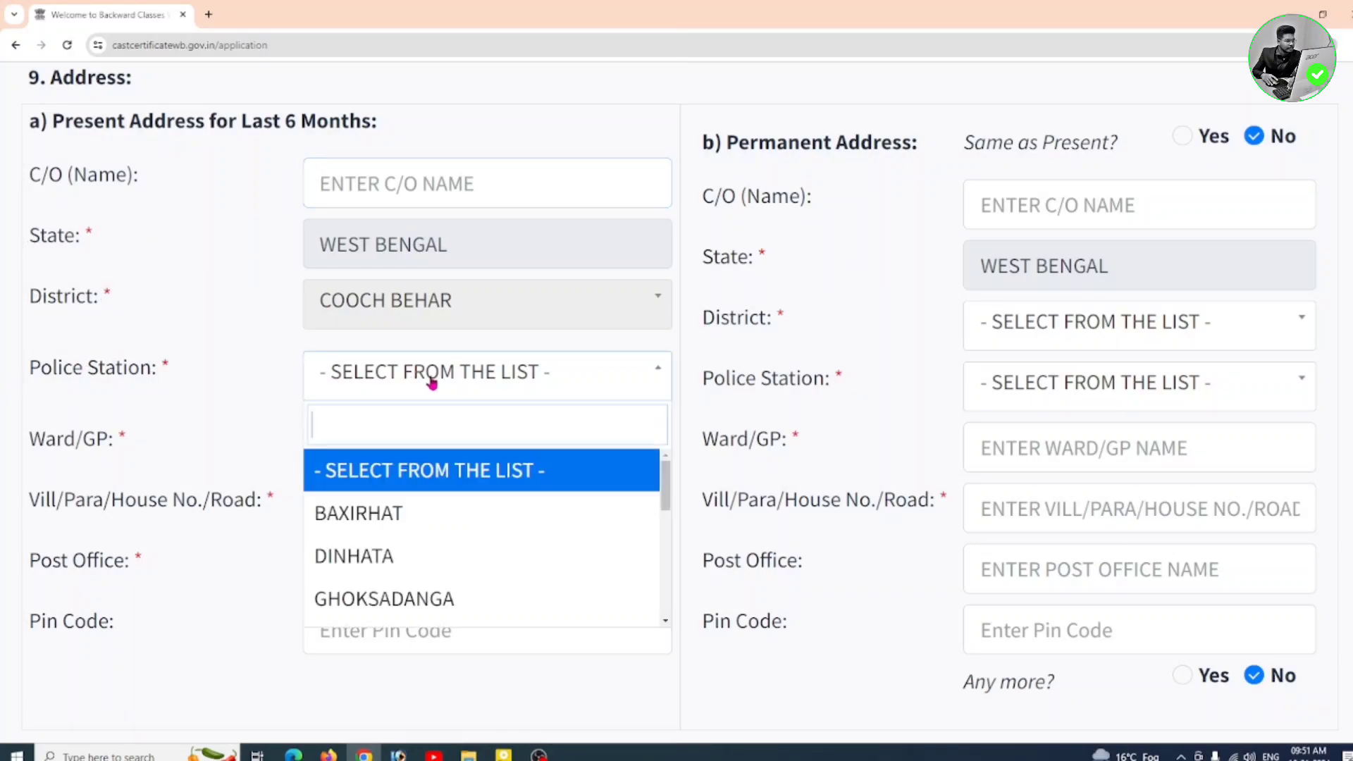
scroll(406, 559, "down", 2)
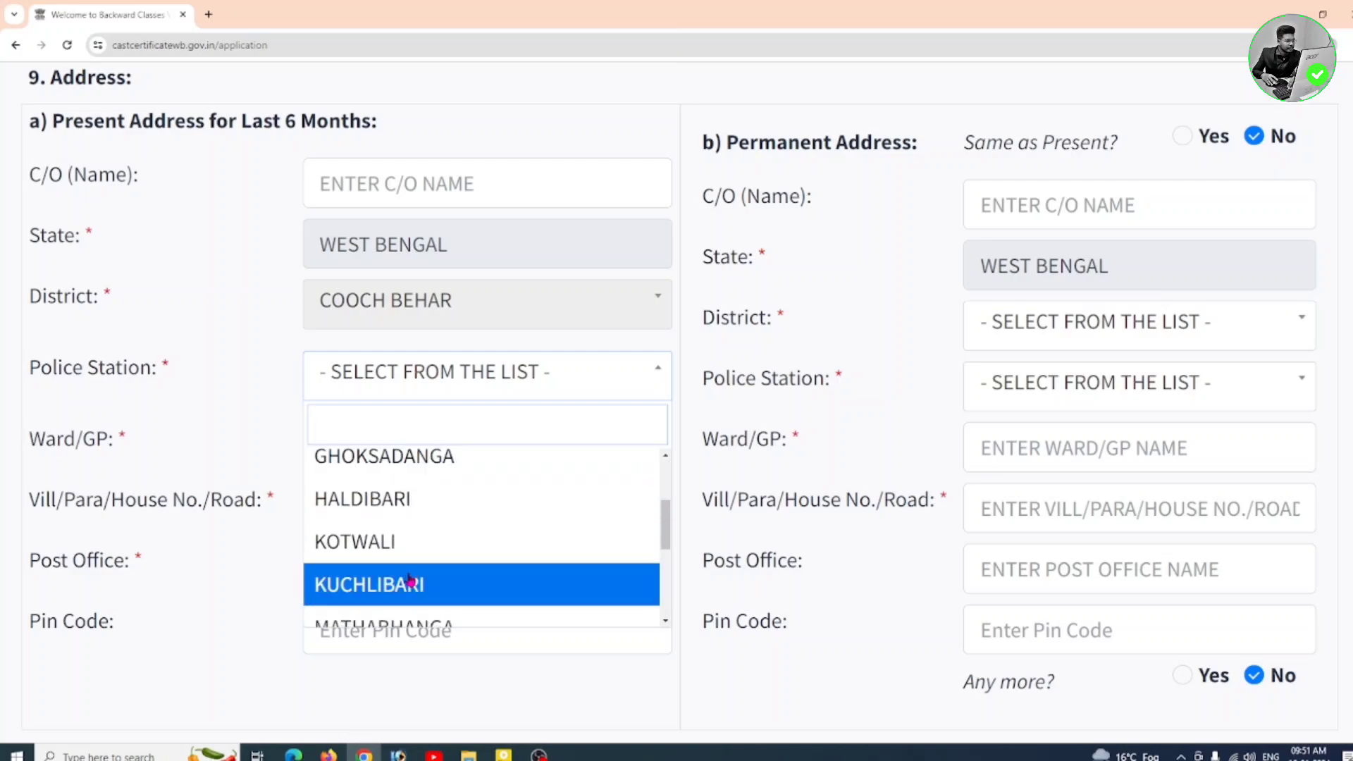
scroll(413, 494, "up", 1)
scroll(414, 494, "up", 1)
left_click(380, 481)
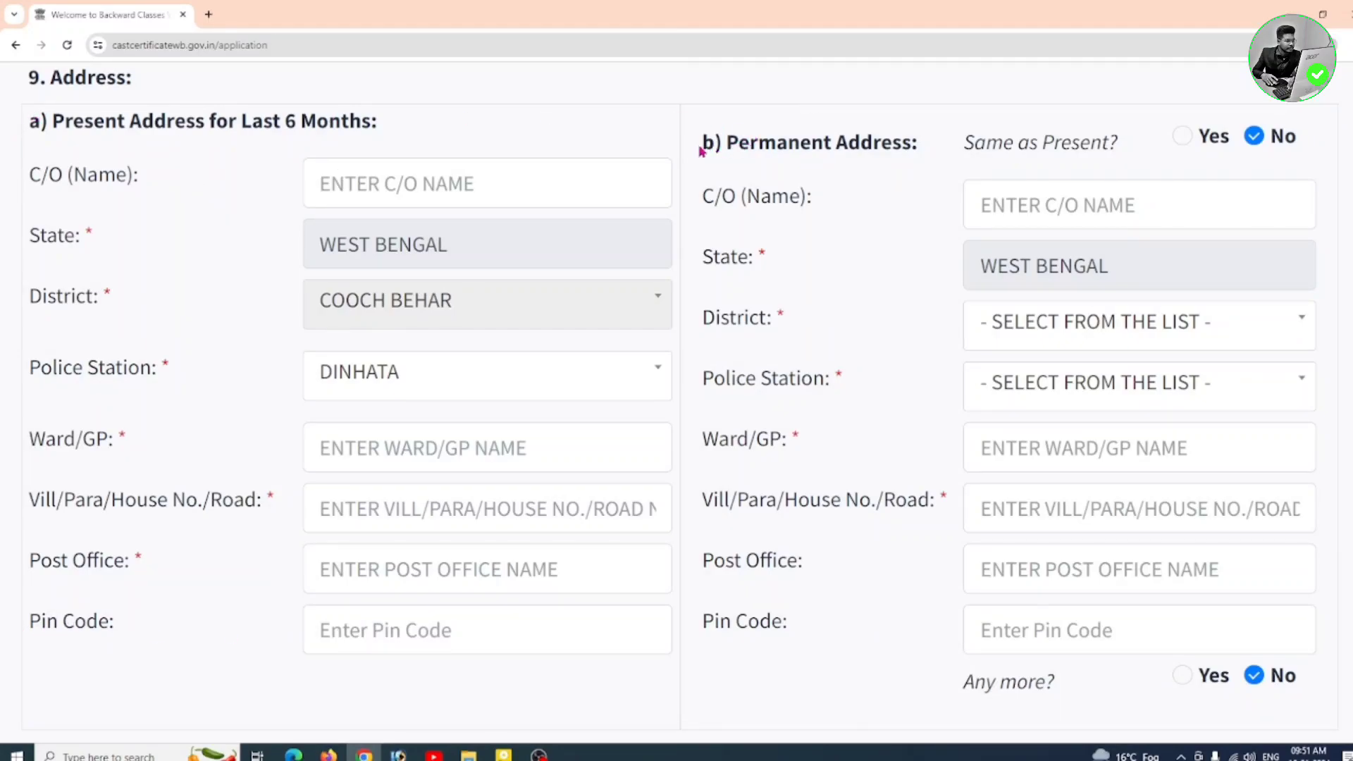
- Try marking the permanent address as same as the present one, and return that choice to No
left_click_drag(726, 148, 919, 142)
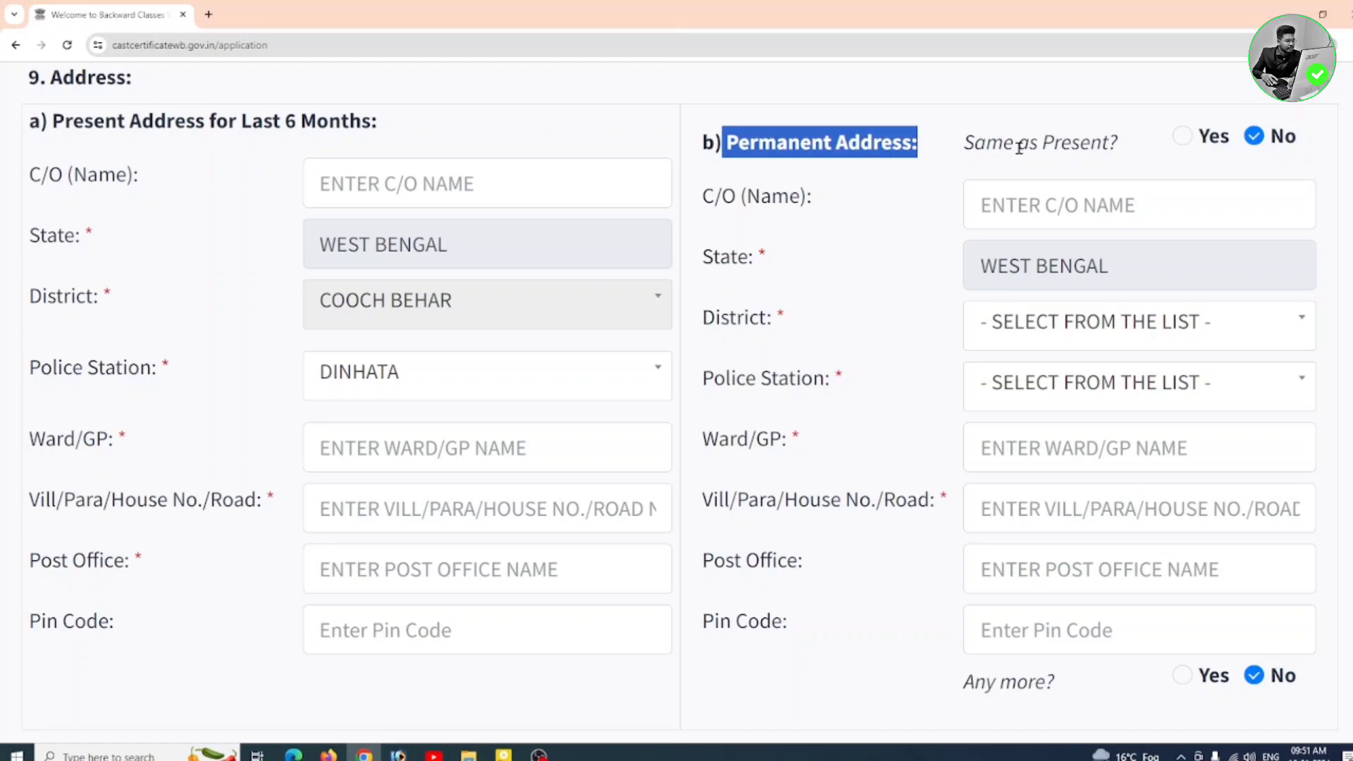
left_click(1187, 141)
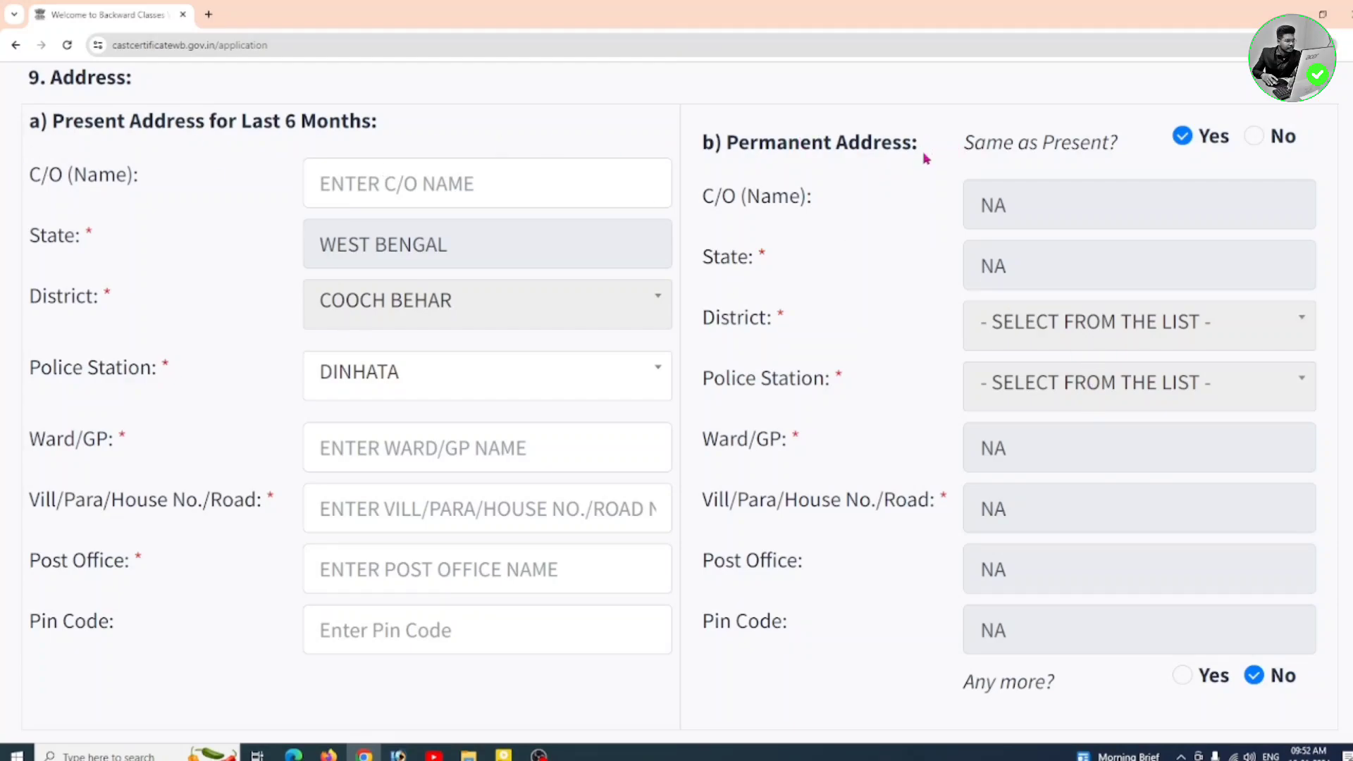
left_click(1256, 138)
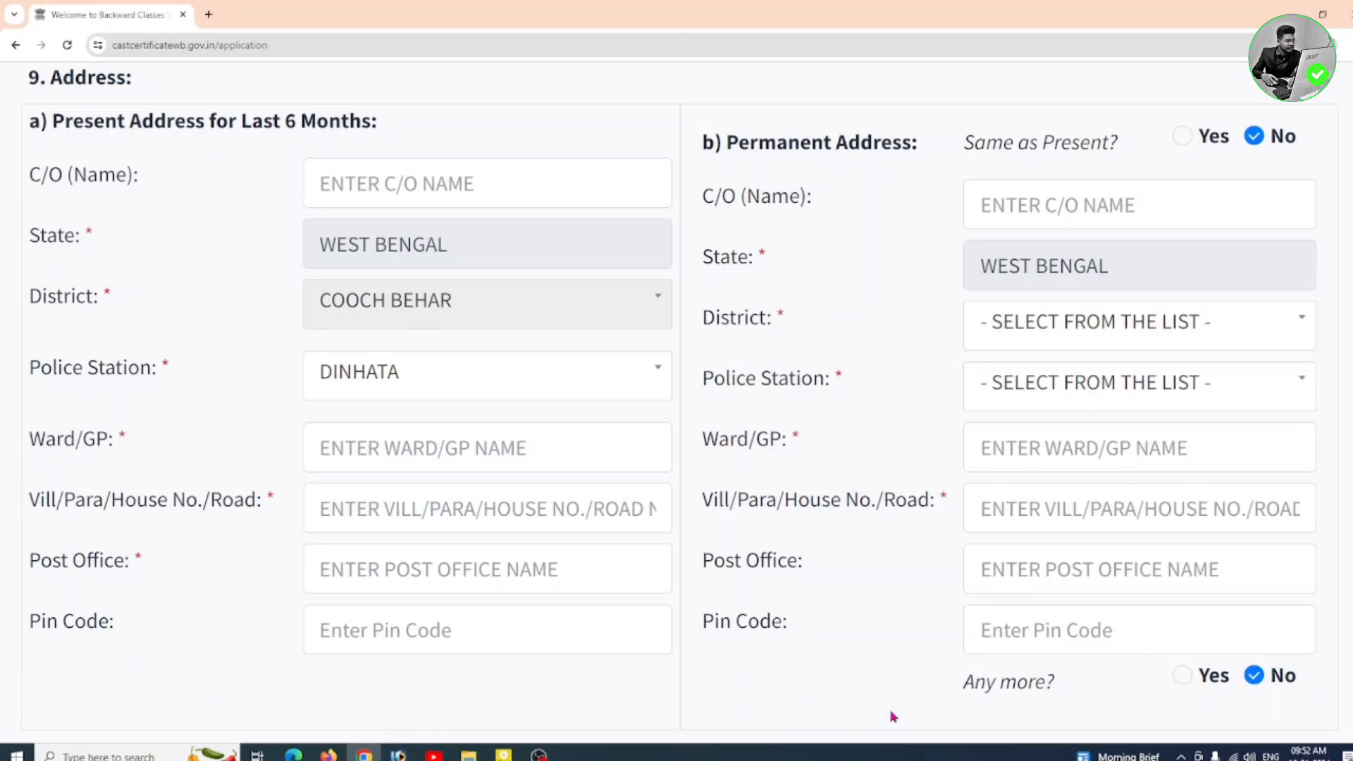
scroll(1086, 695, "down", 7)
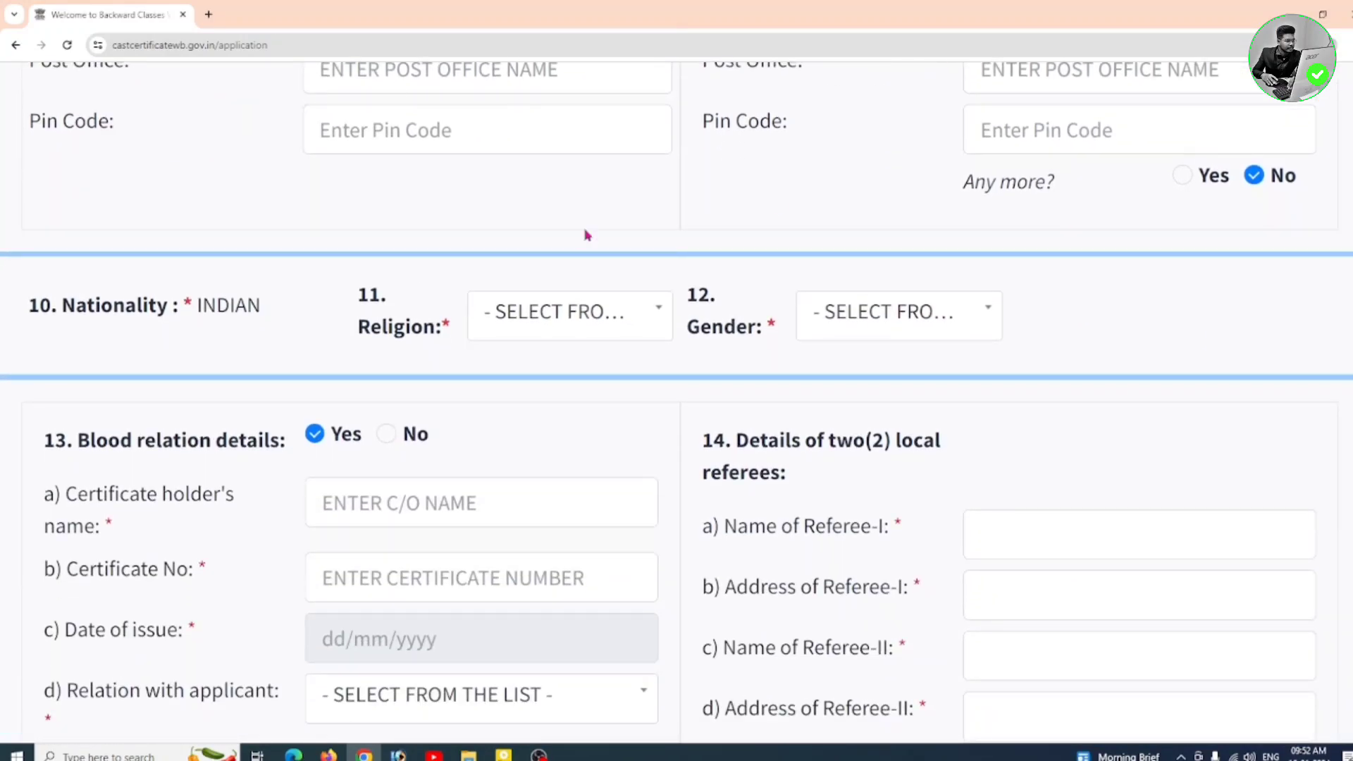
- Try answering Yes to having any more addresses under the permanent address, and return that choice to No
left_click(1182, 192)
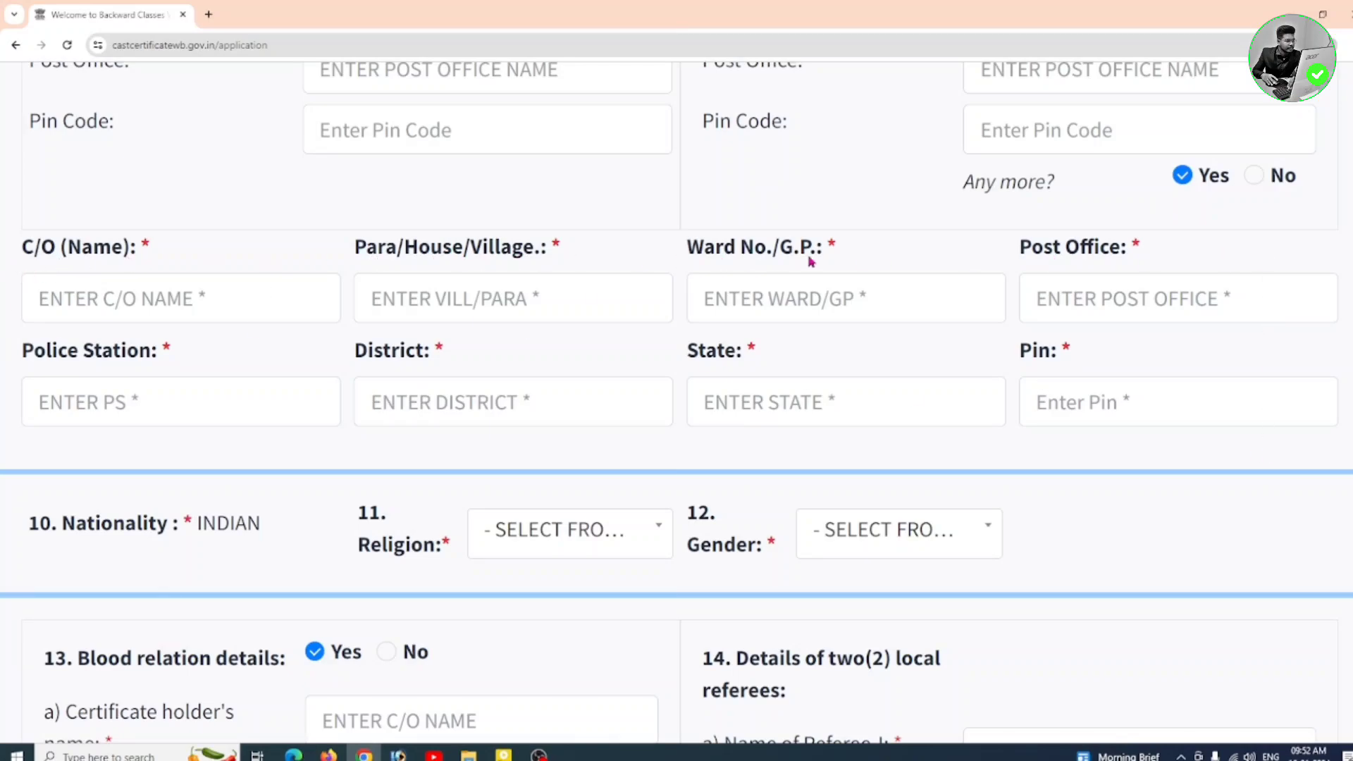
left_click(1255, 176)
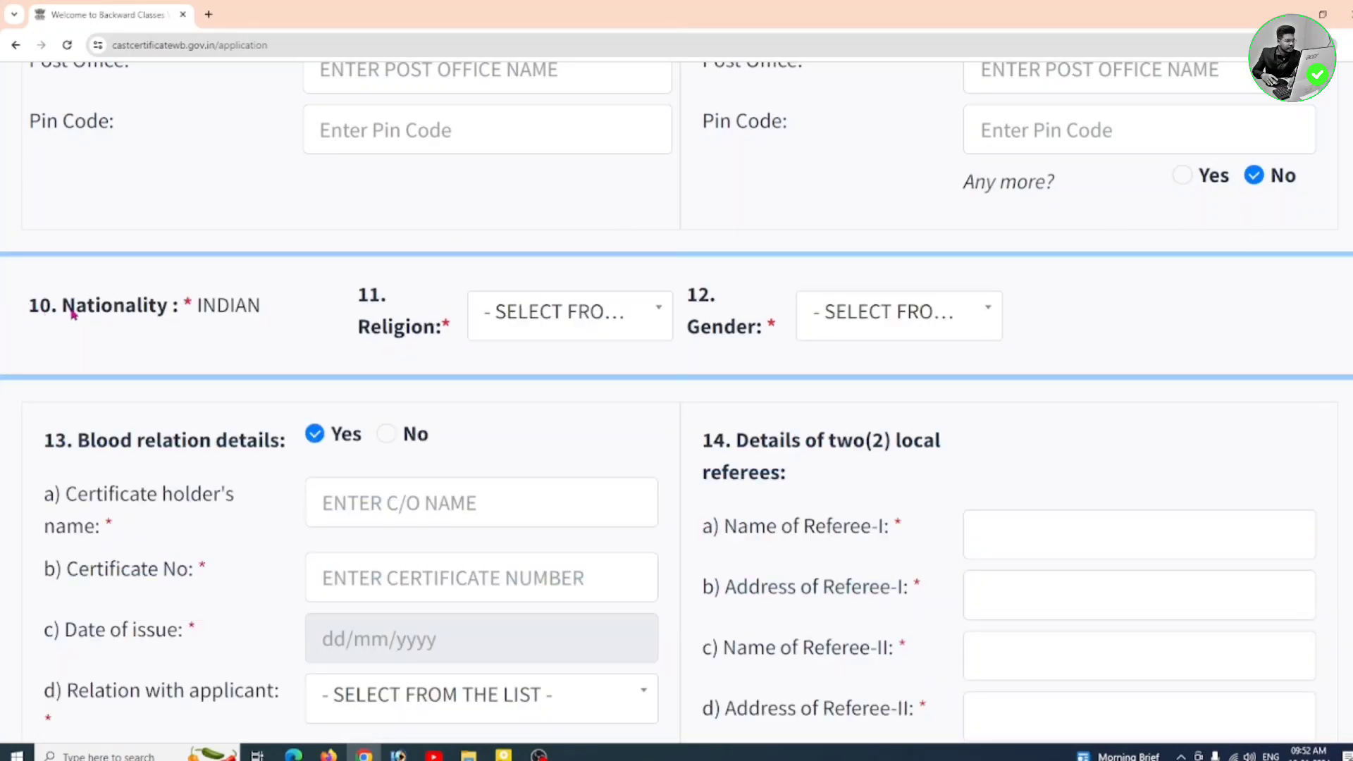
- Review the nationality entry and set the applicant's religion to HINDUISM
left_click_drag(60, 313, 272, 315)
left_click(311, 315)
left_click_drag(356, 330, 444, 326)
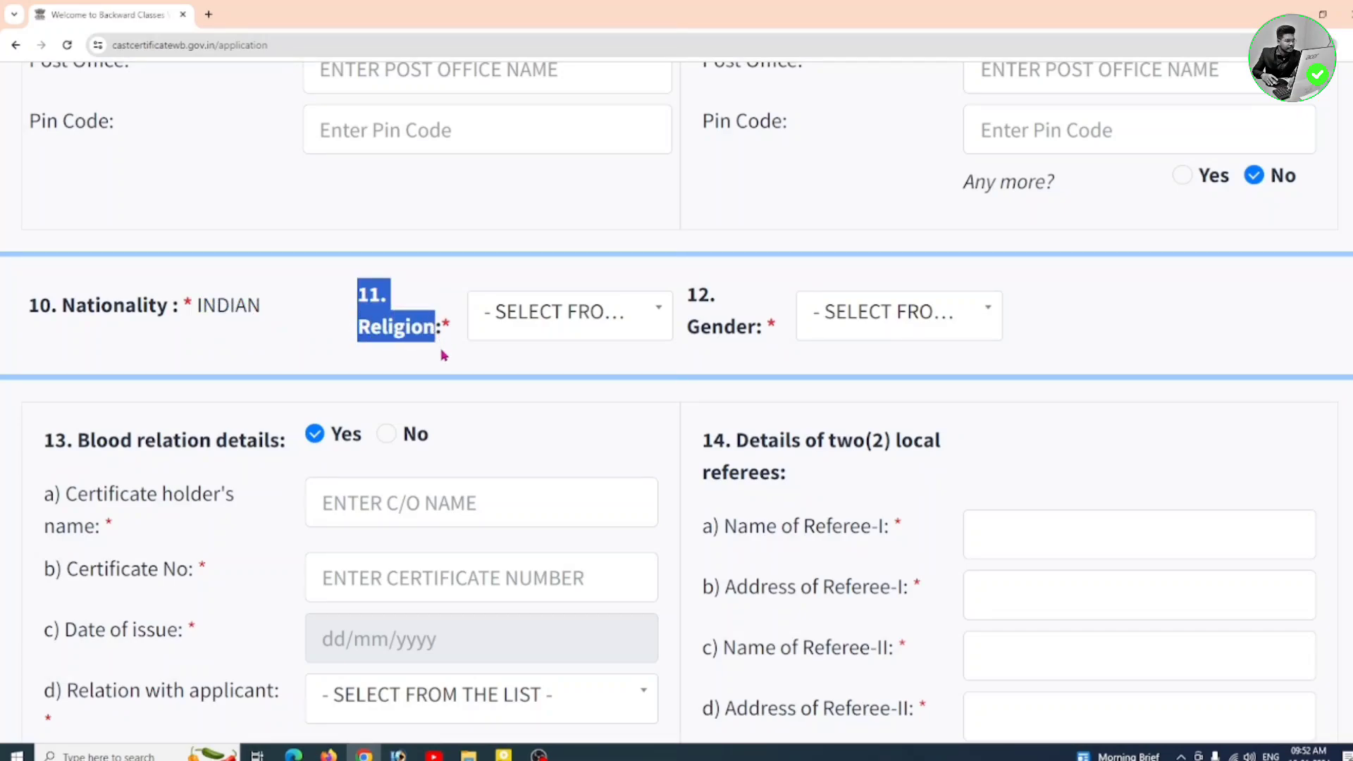
left_click(444, 355)
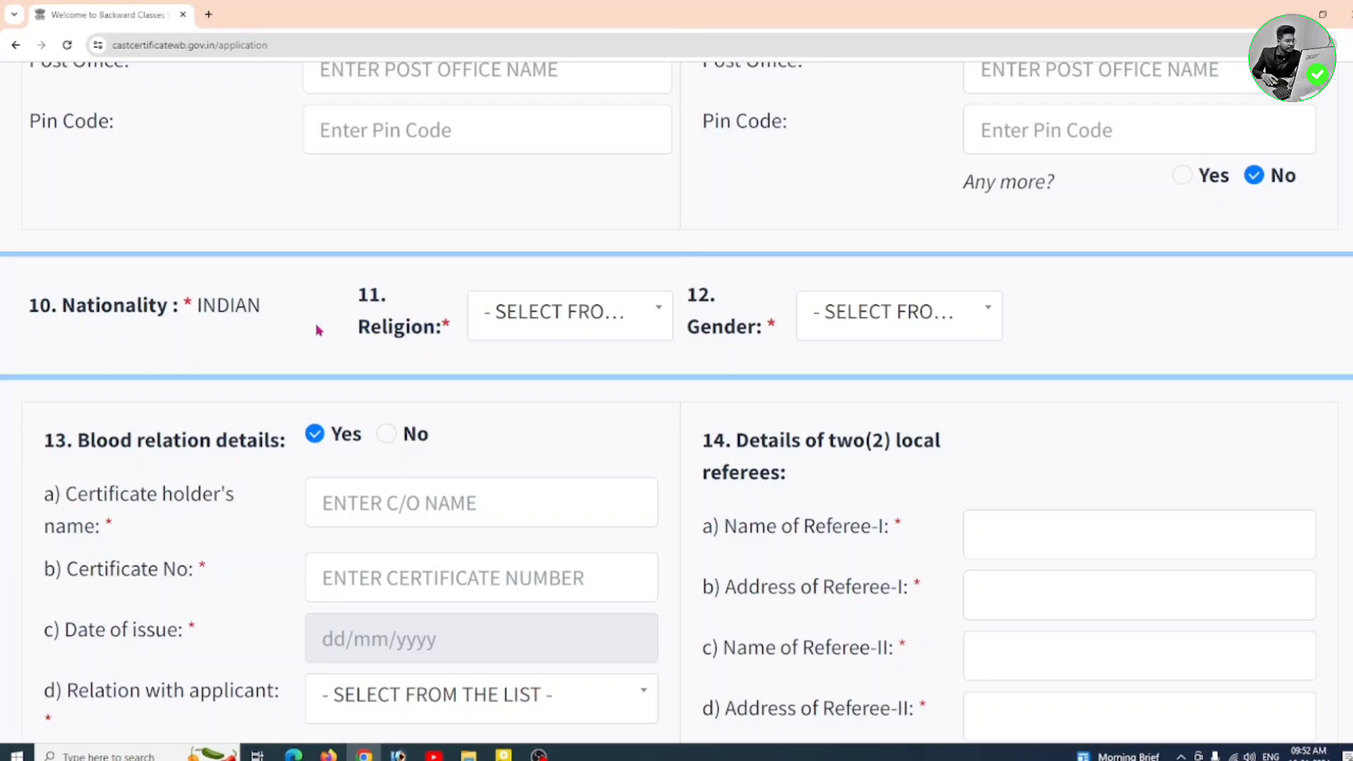
left_click(624, 311)
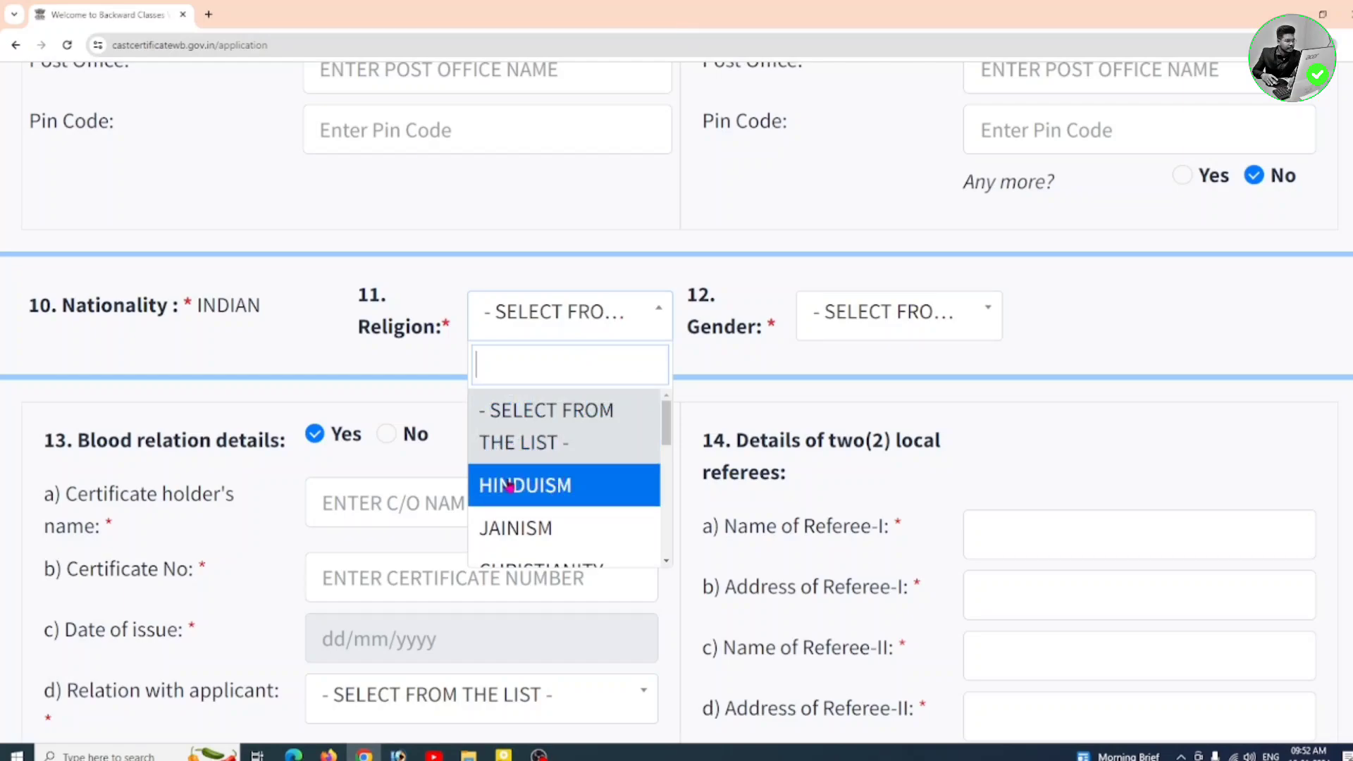
scroll(601, 486, "down", 1)
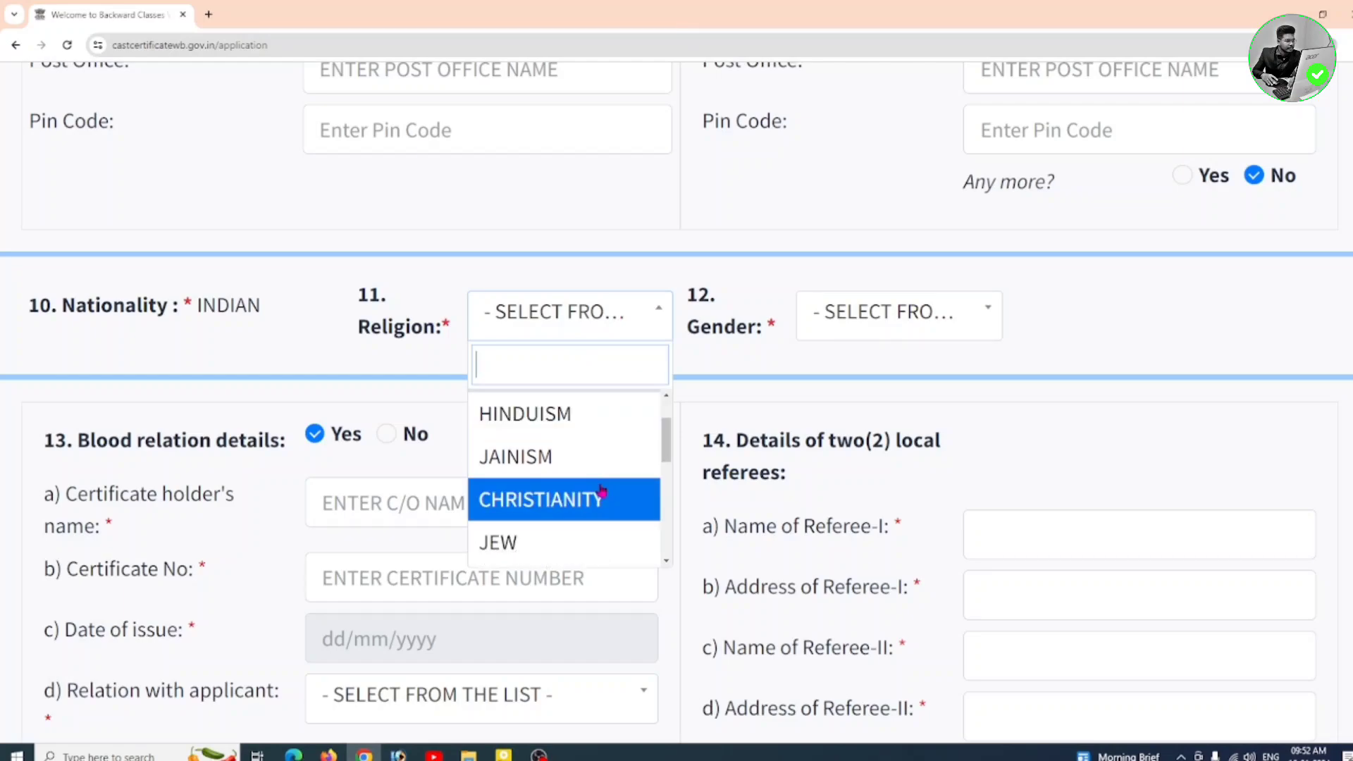
scroll(601, 488, "up", 1)
left_click(592, 485)
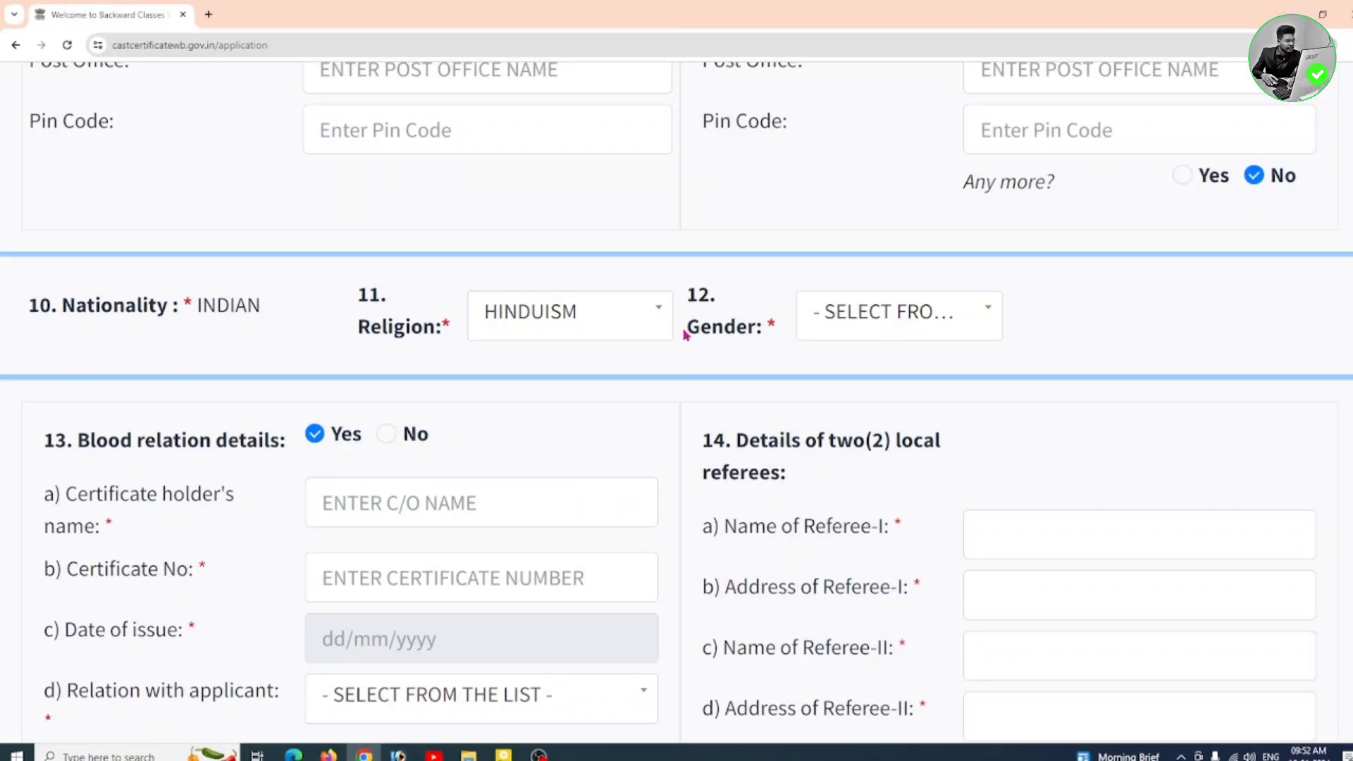
- Set the applicant's gender to MALE
left_click_drag(689, 332, 761, 335)
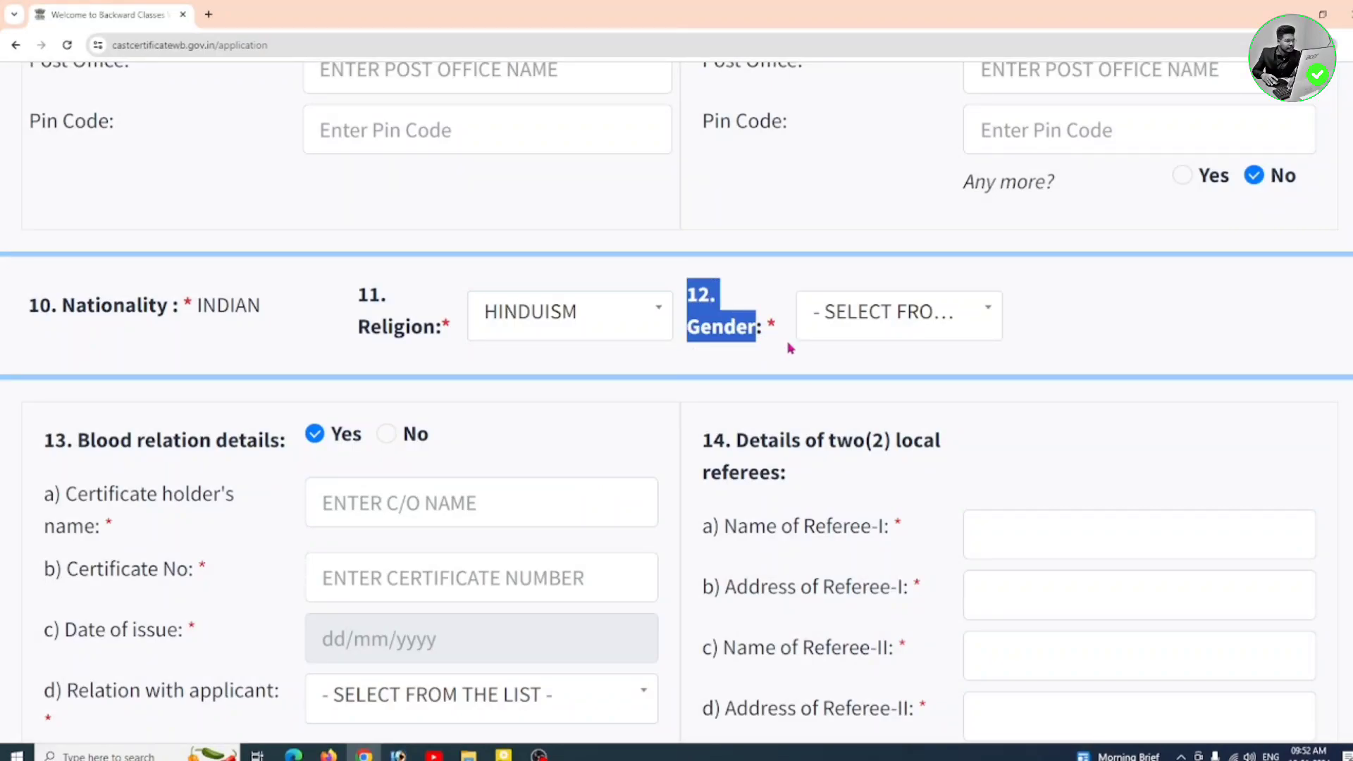
left_click(447, 346)
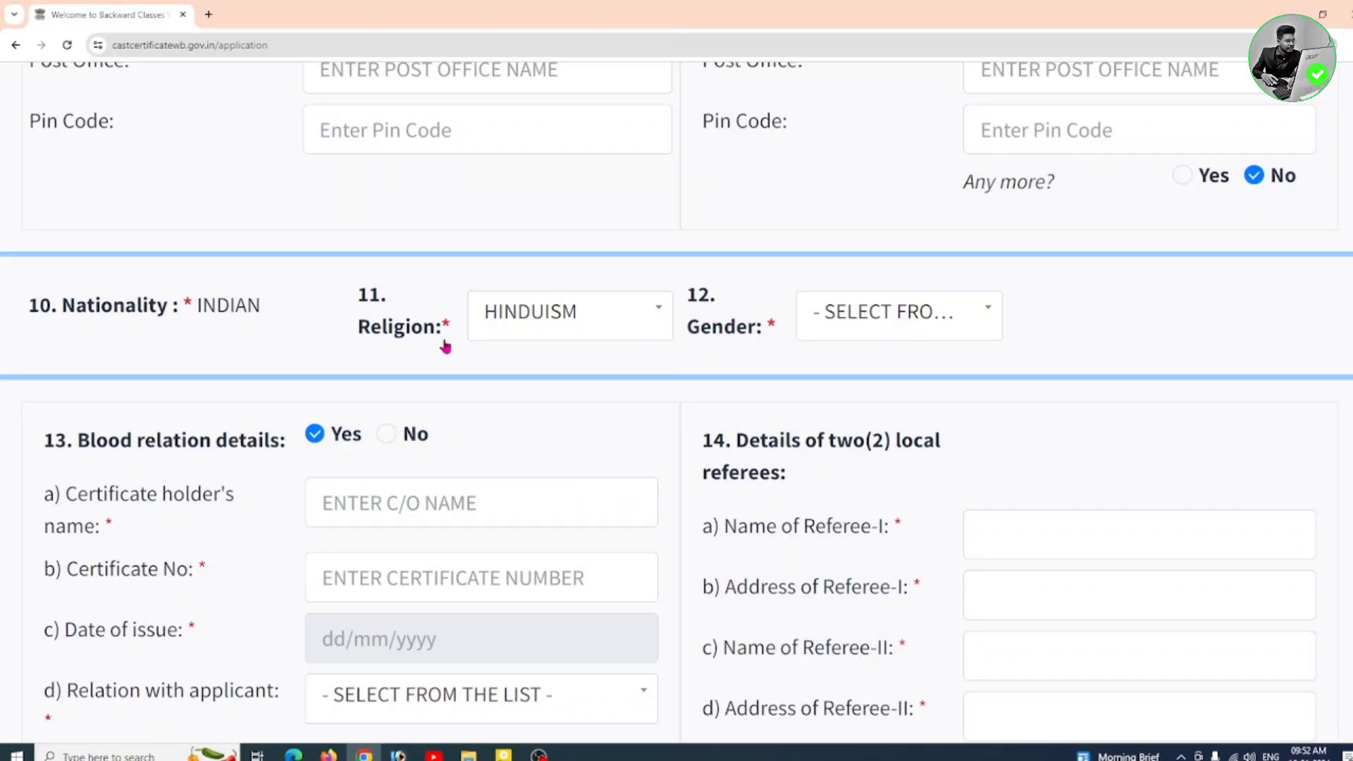
left_click(927, 312)
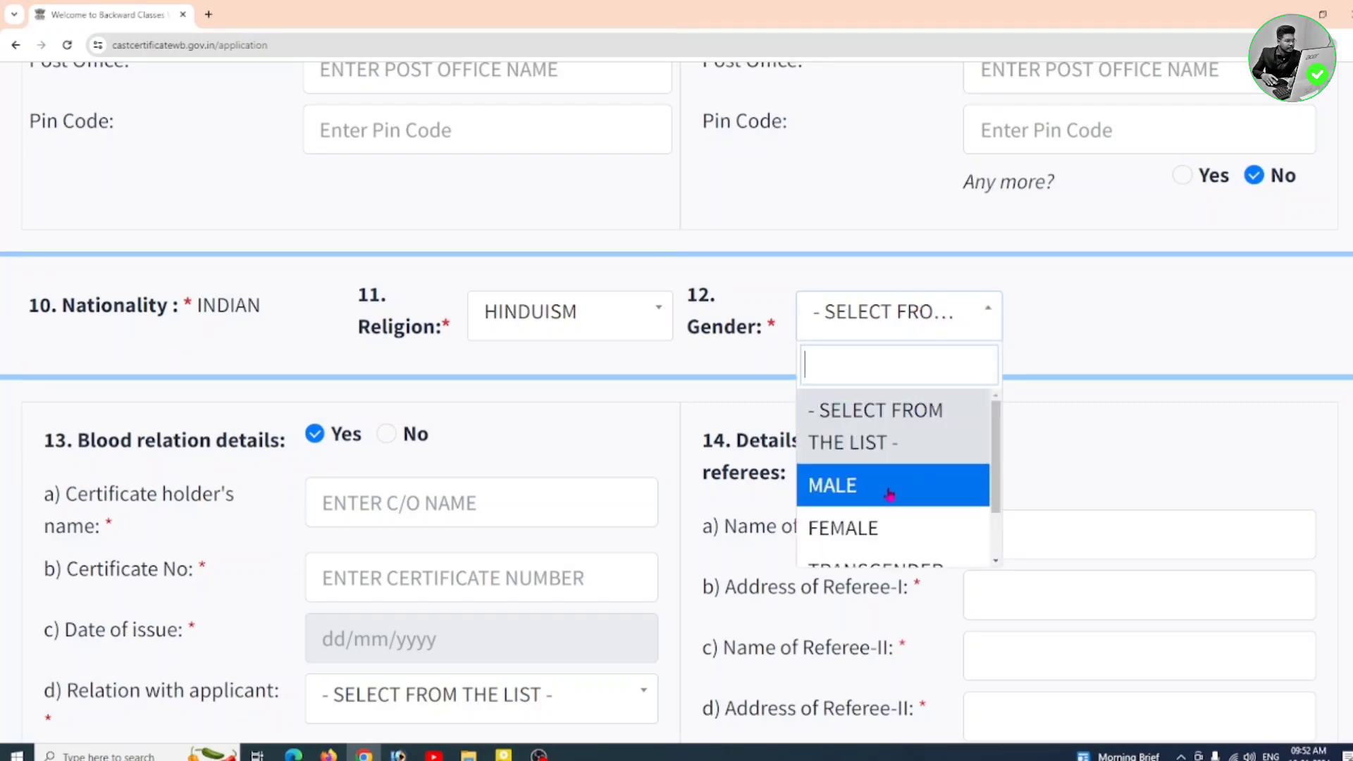
scroll(891, 521, "down", 1)
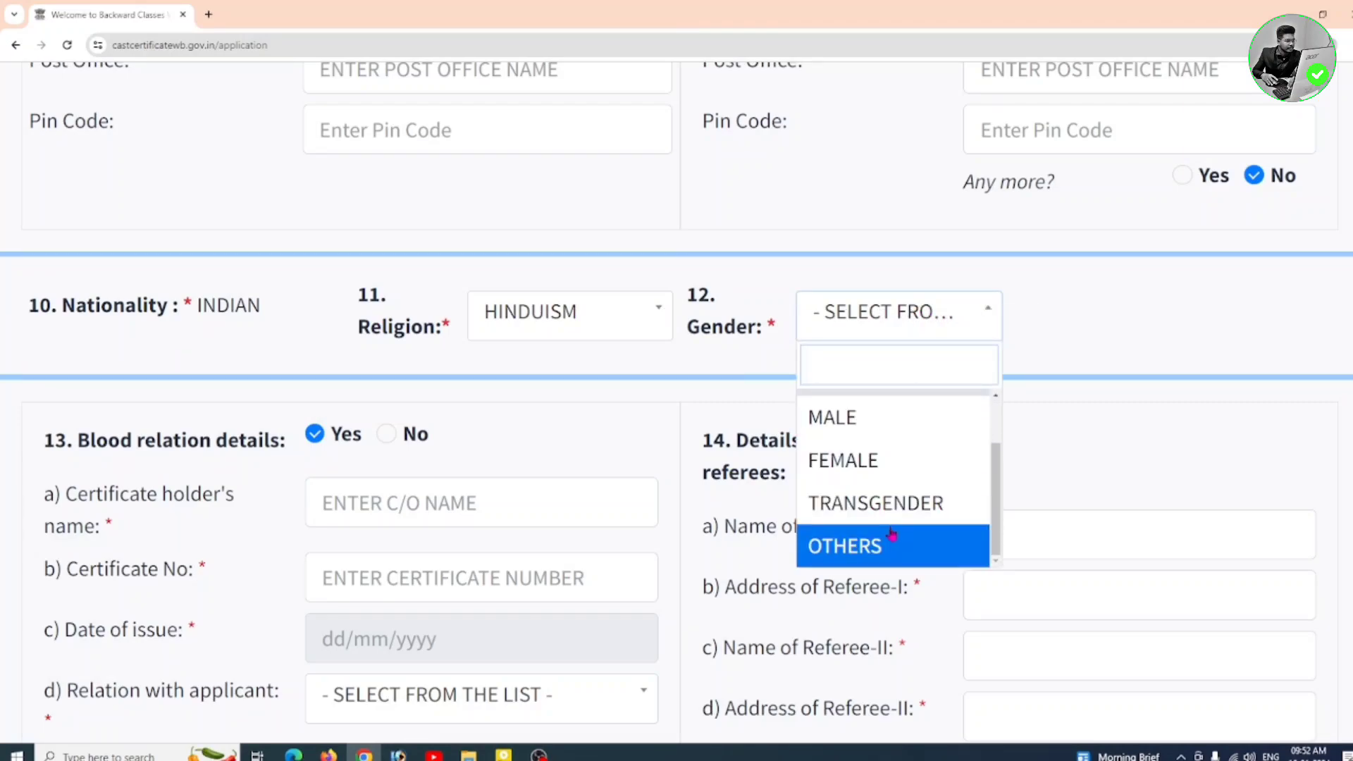
scroll(891, 537, "up", 1)
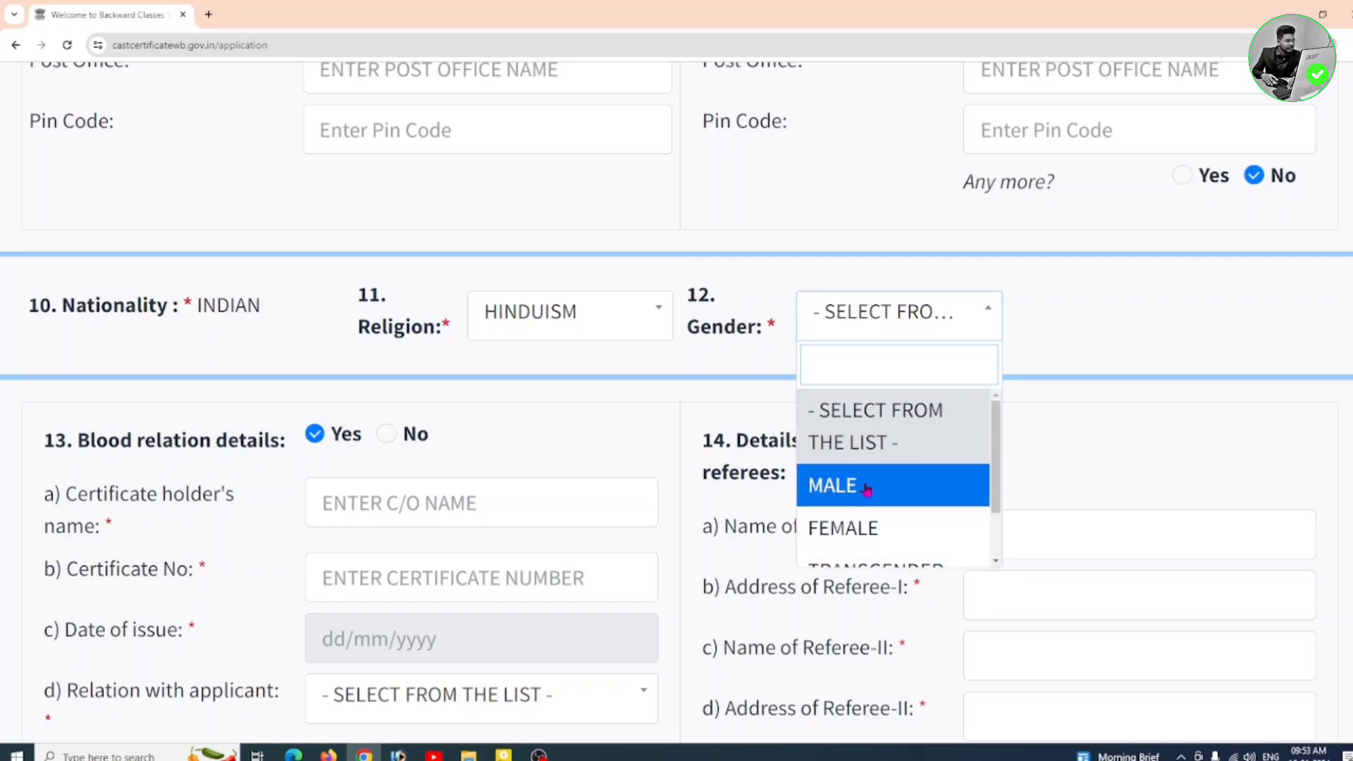
left_click(867, 489)
- Try answering No for the blood relation details, return the choice to Yes, and review the certificate holder's name field
scroll(716, 377, "down", 3)
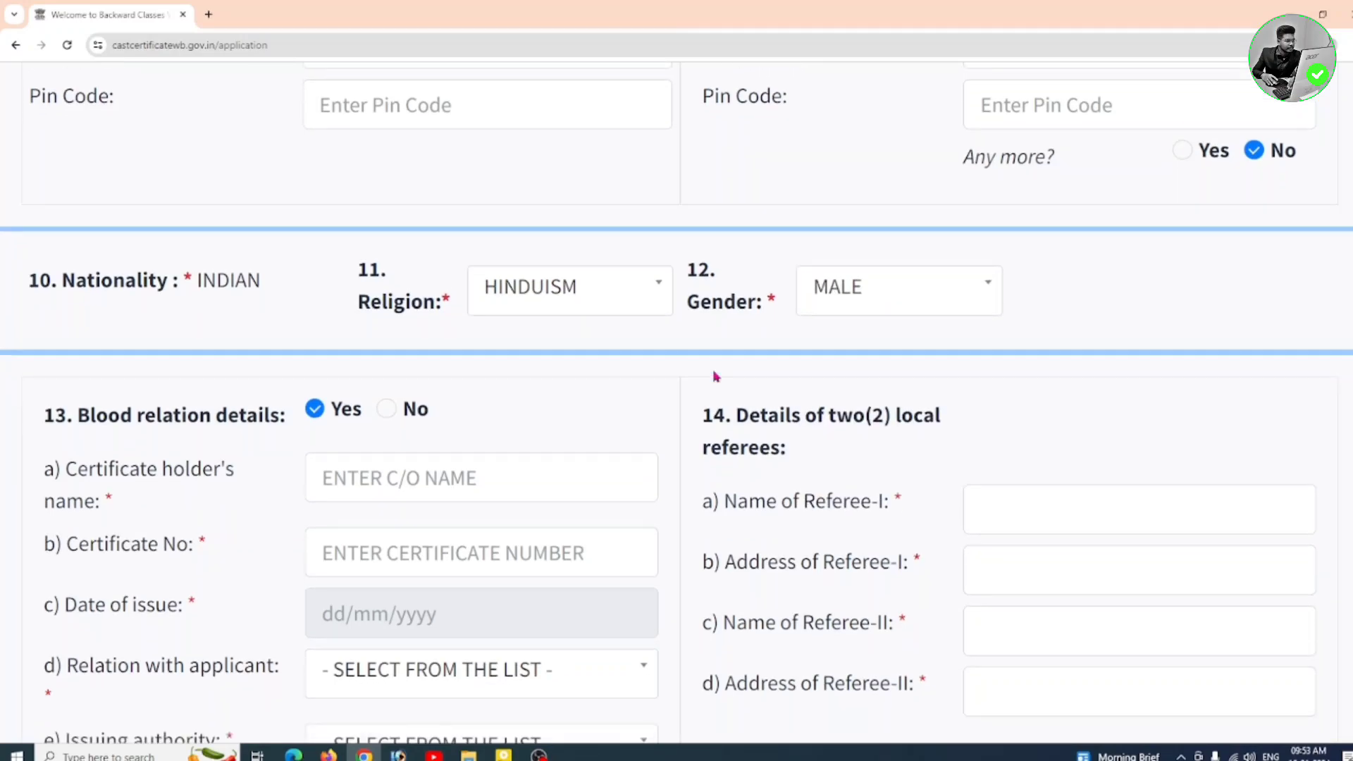
scroll(717, 377, "down", 1)
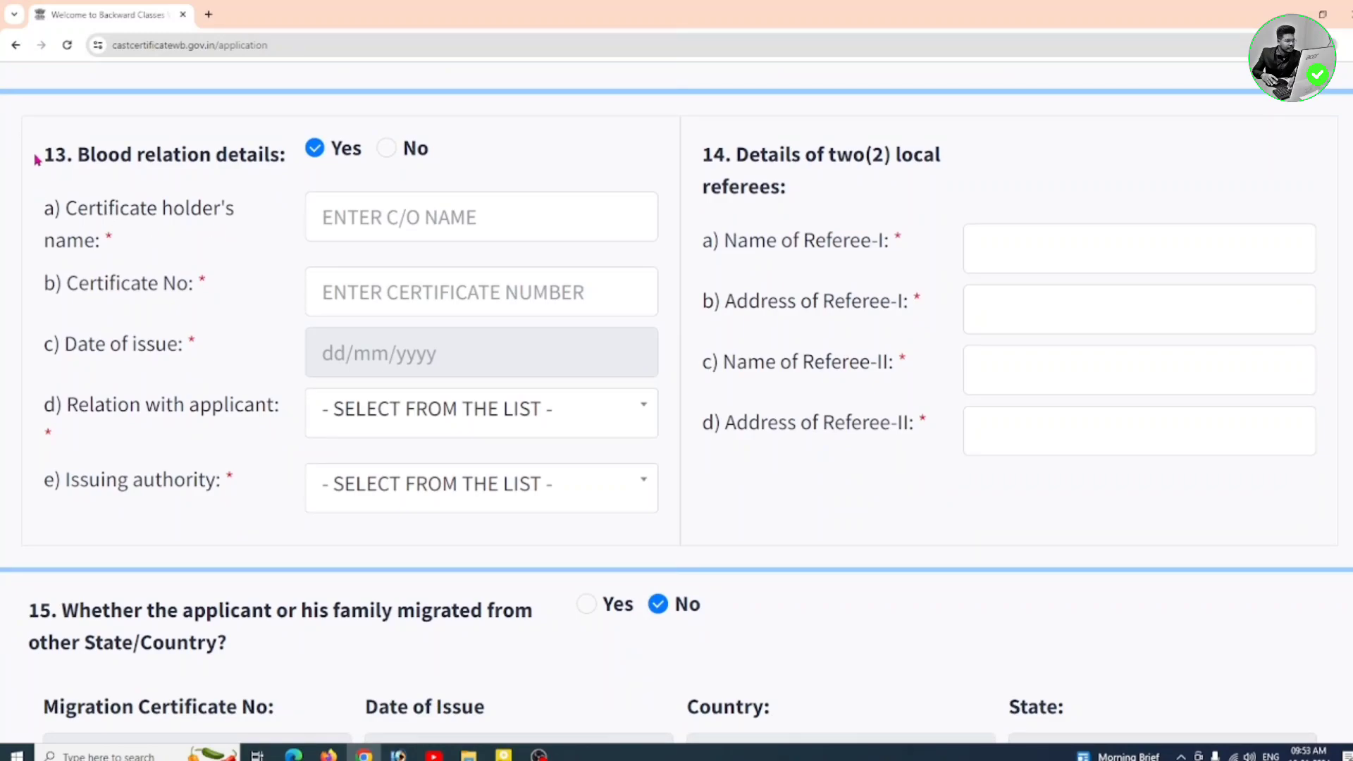
left_click_drag(79, 160, 287, 158)
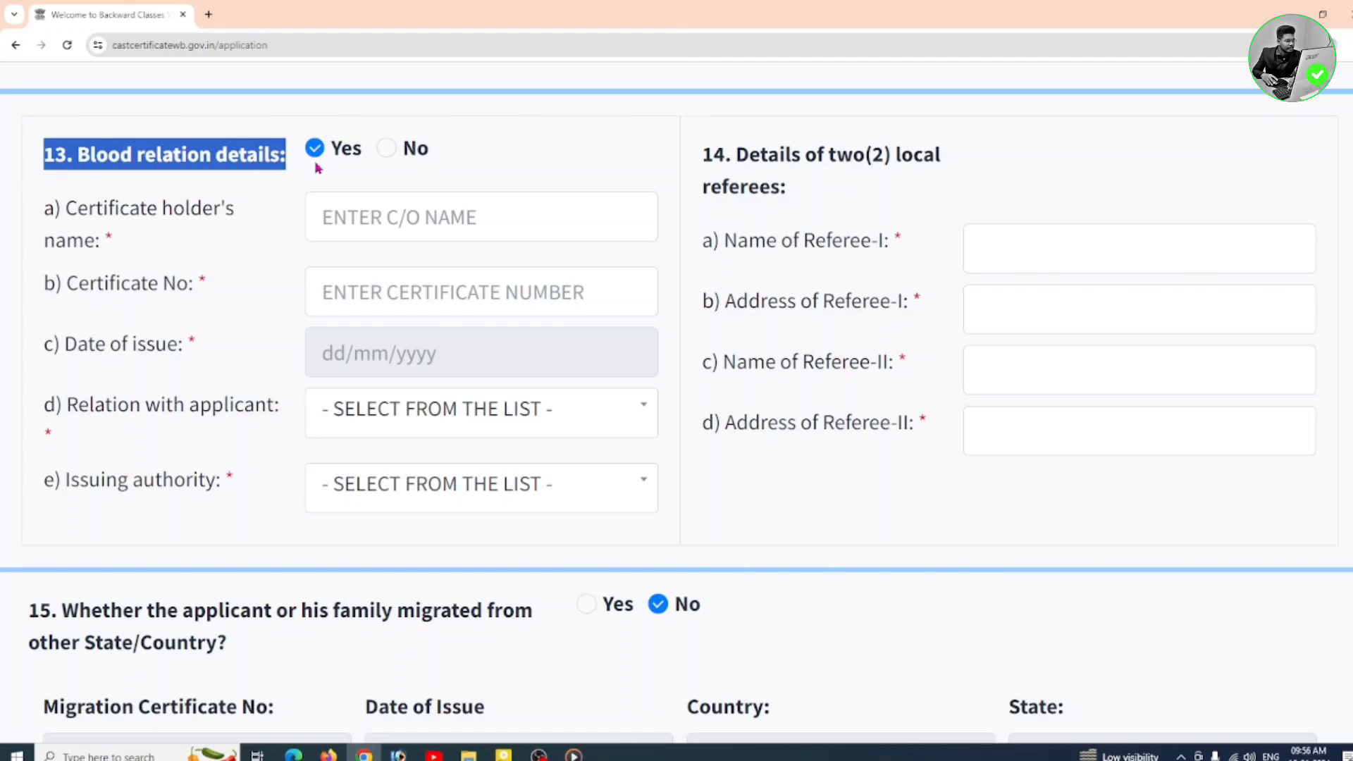
left_click(387, 150)
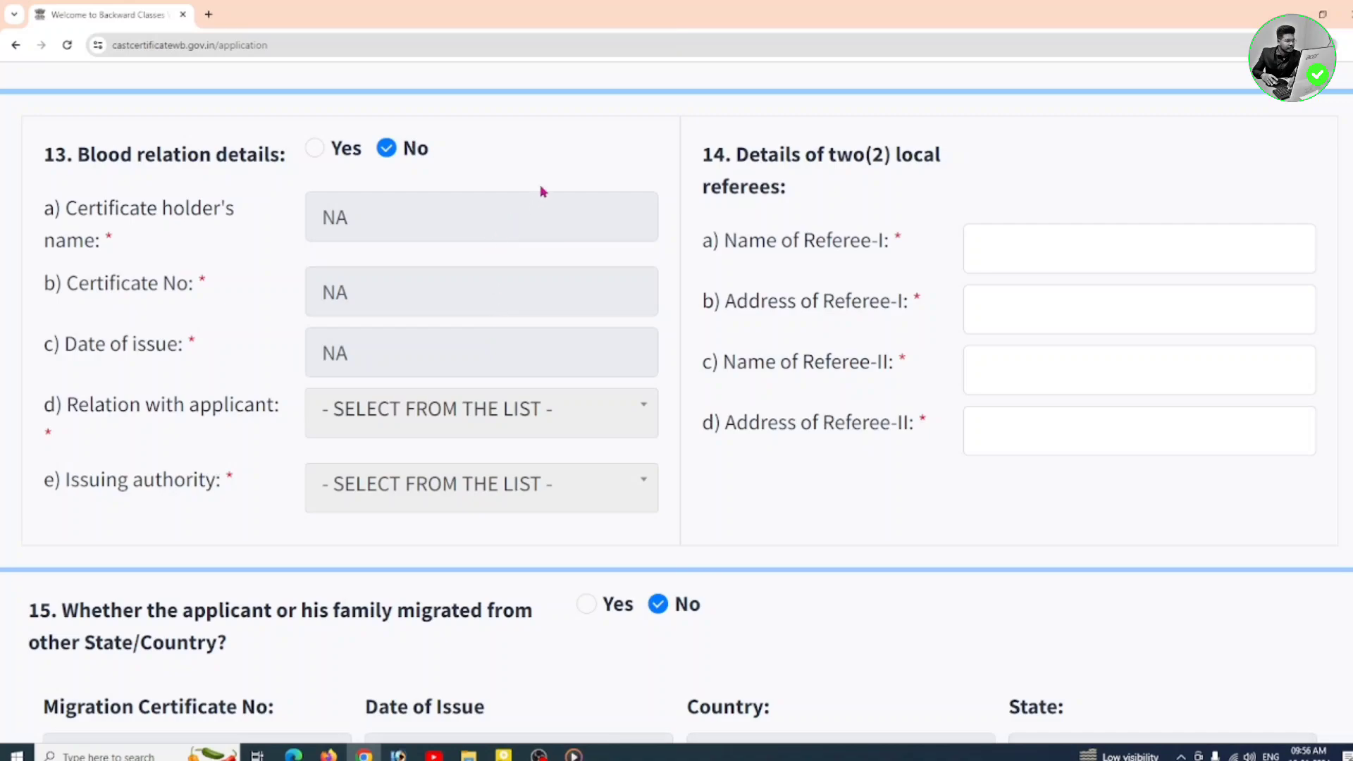
left_click(315, 150)
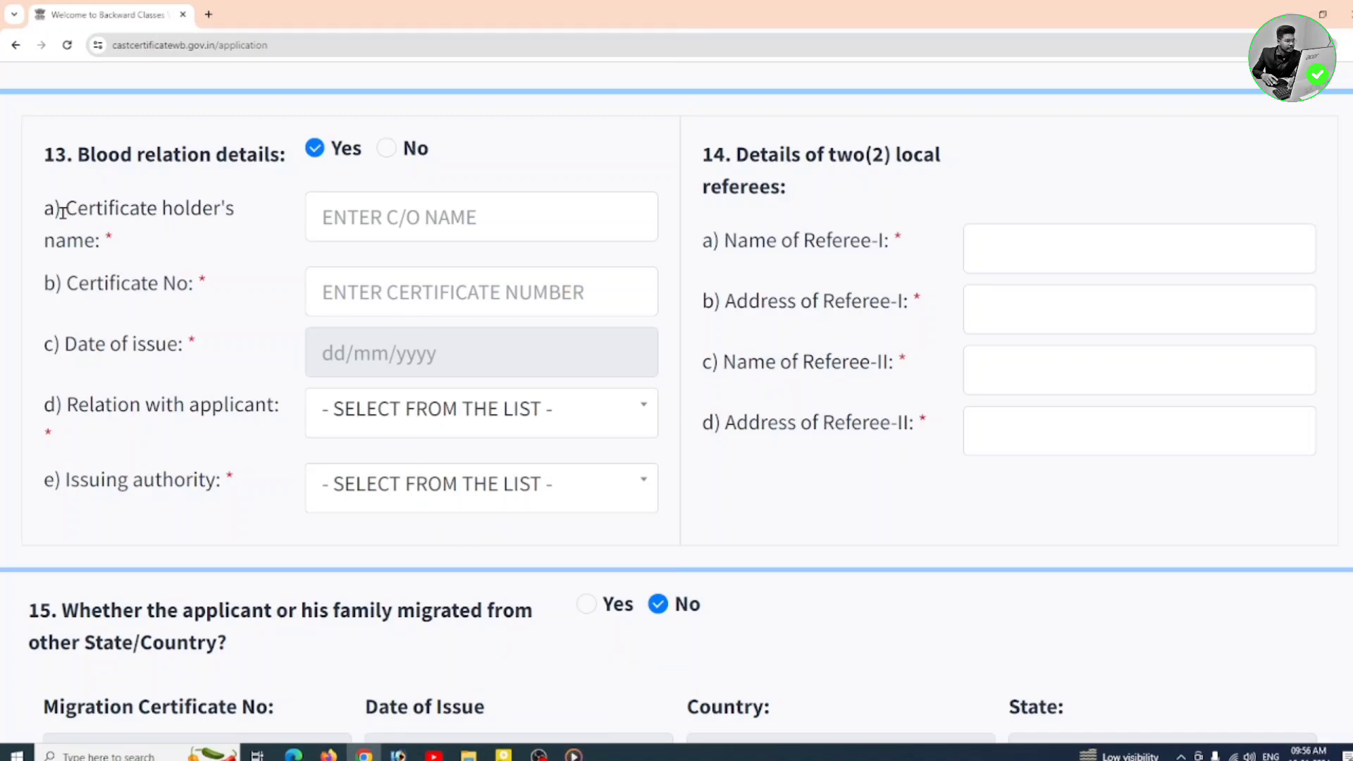
left_click_drag(62, 211, 211, 250)
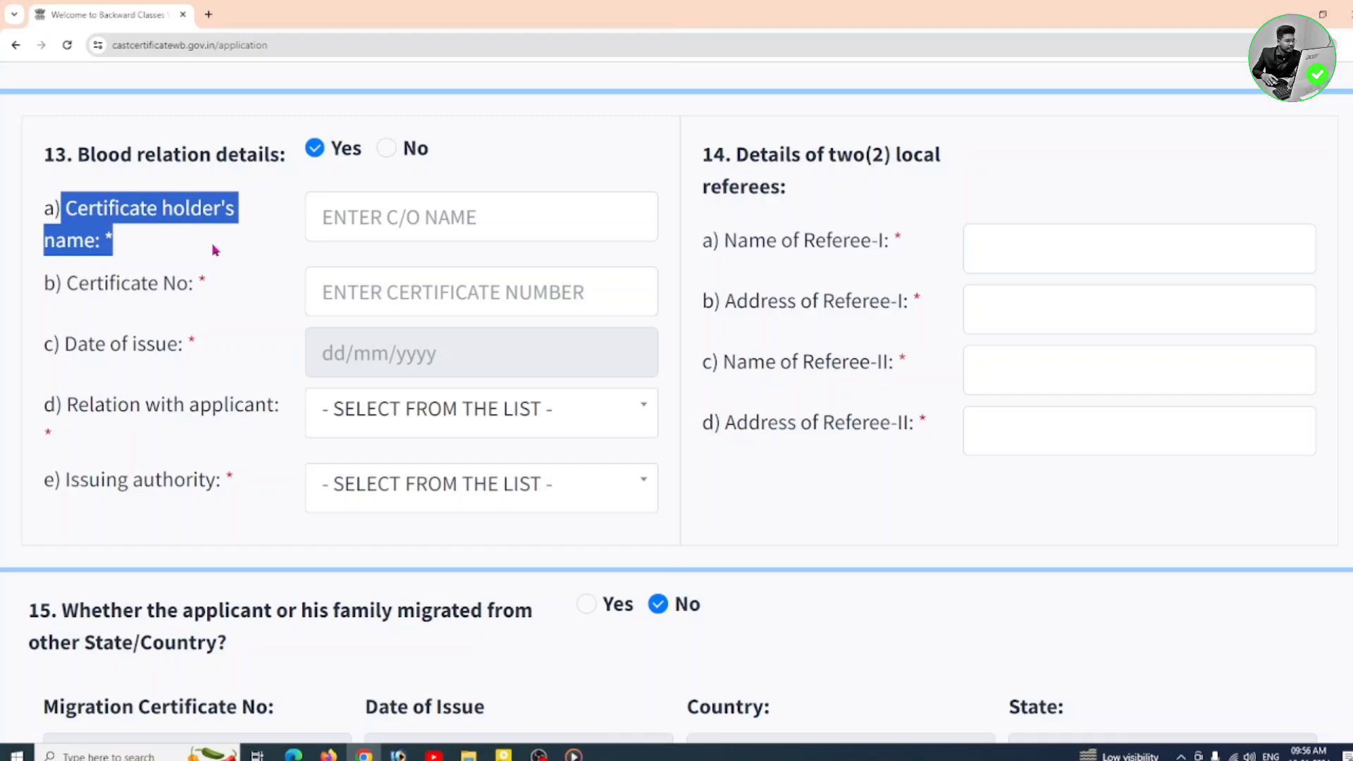
left_click(215, 251)
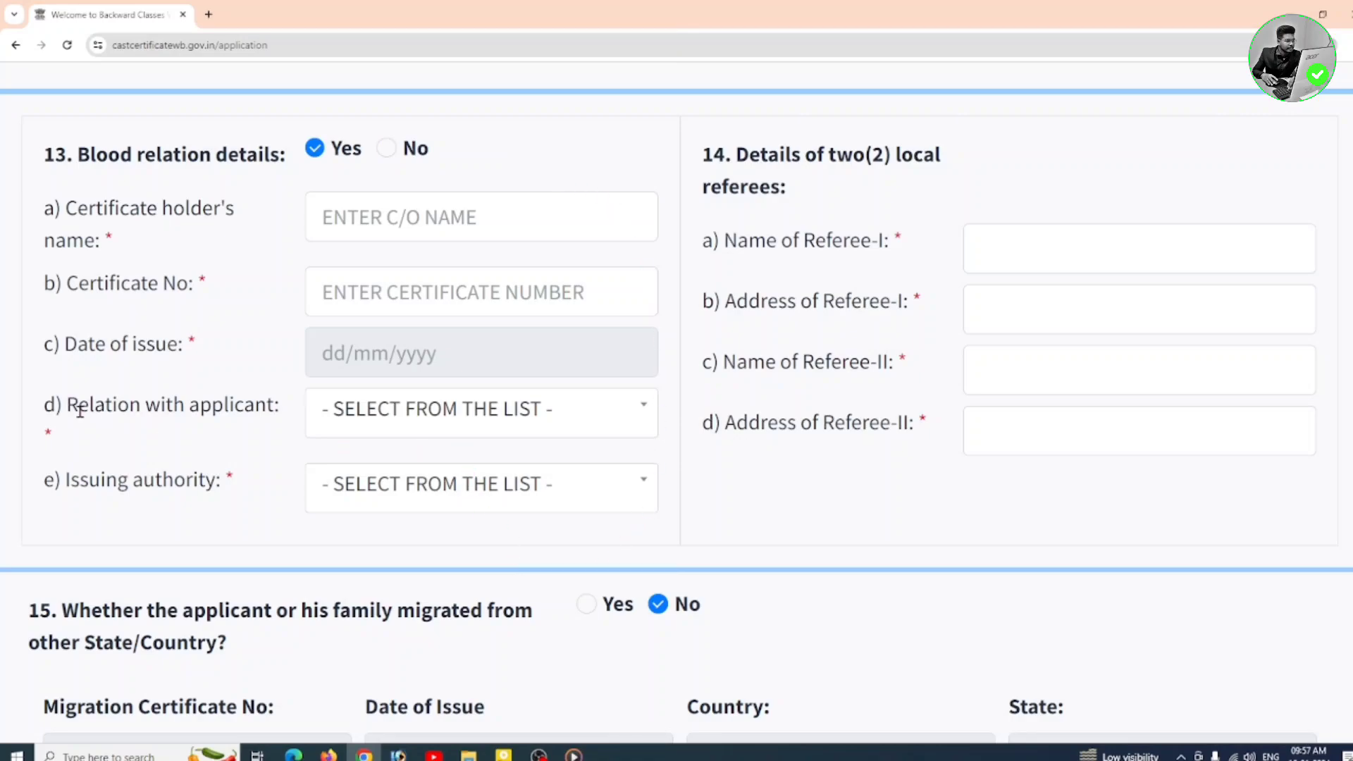
- Look through the relation options in the blood relation details and set the relation with applicant to FATHER
left_click(473, 415)
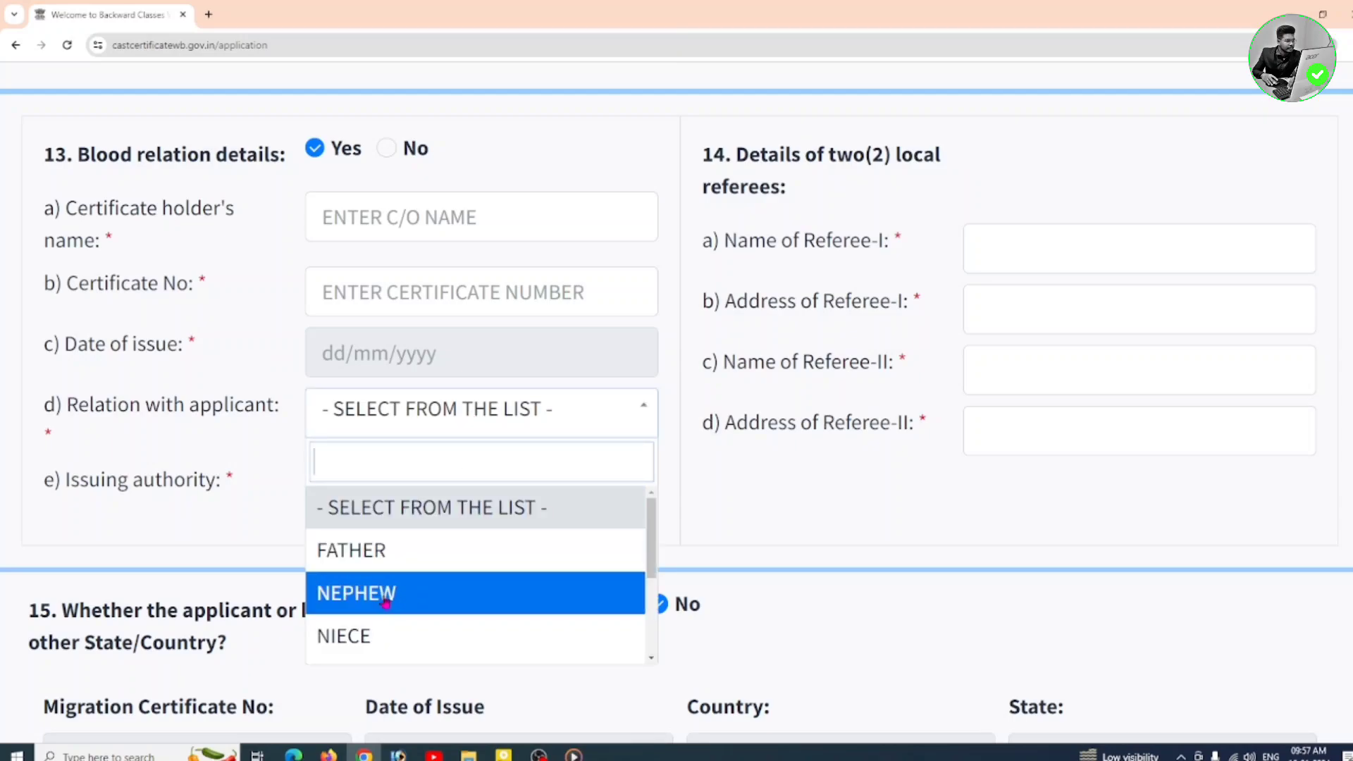
scroll(378, 639, "down", 1)
scroll(378, 640, "down", 1)
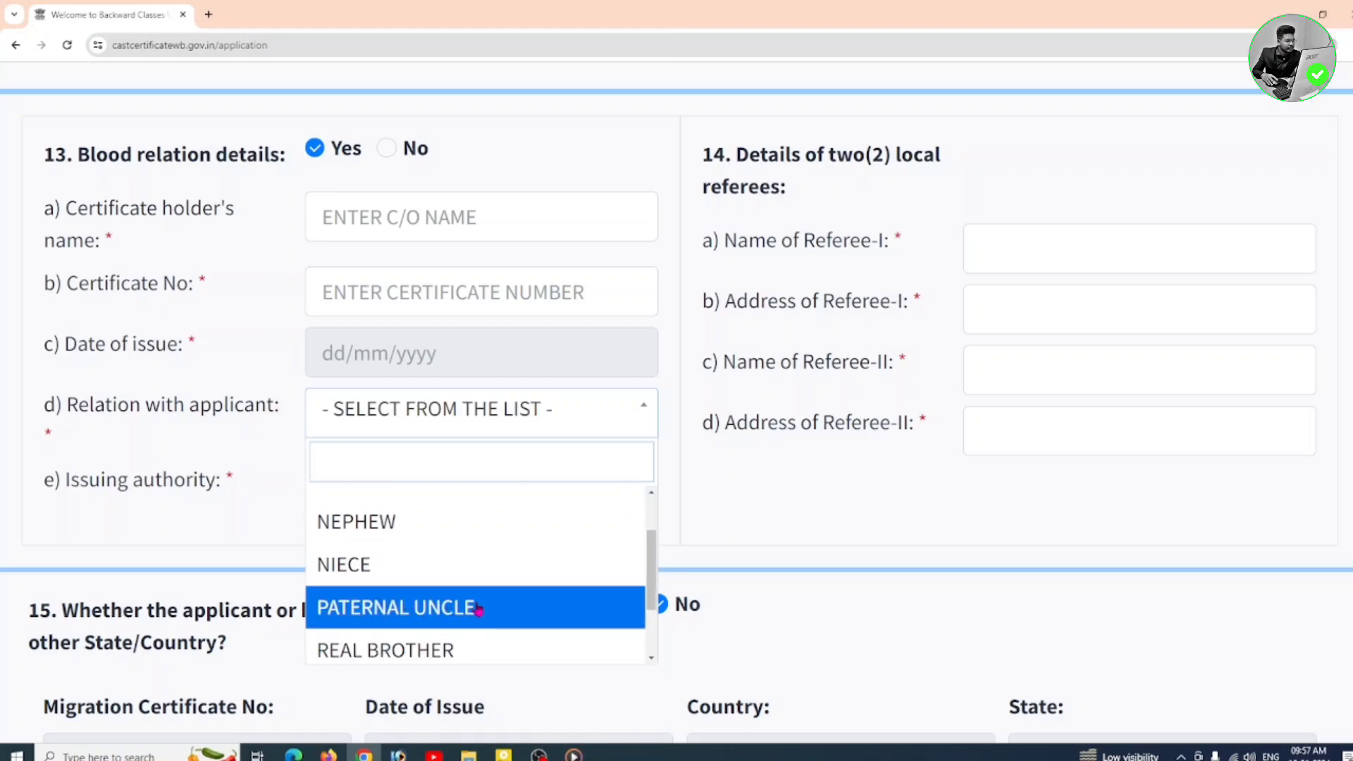
scroll(468, 605, "down", 1)
scroll(448, 624, "down", 1)
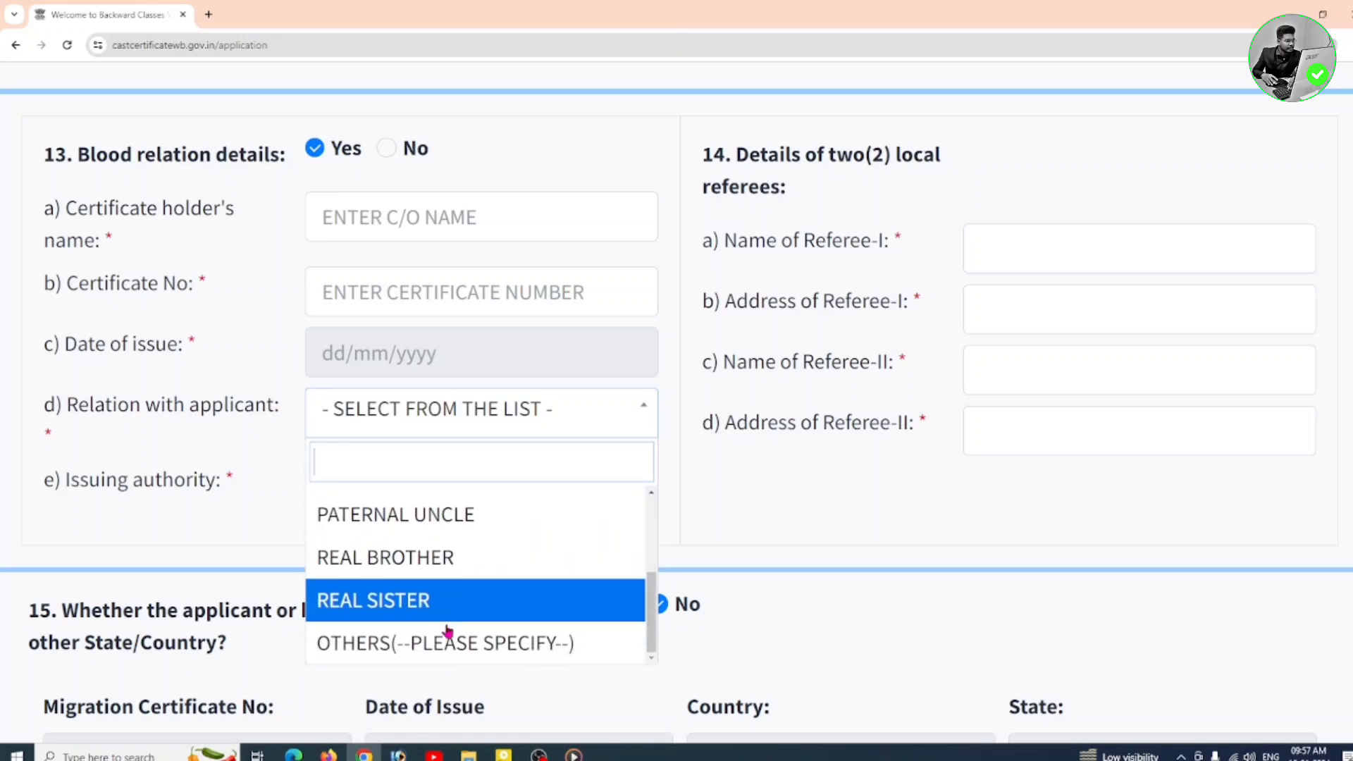
scroll(434, 643, "up", 4)
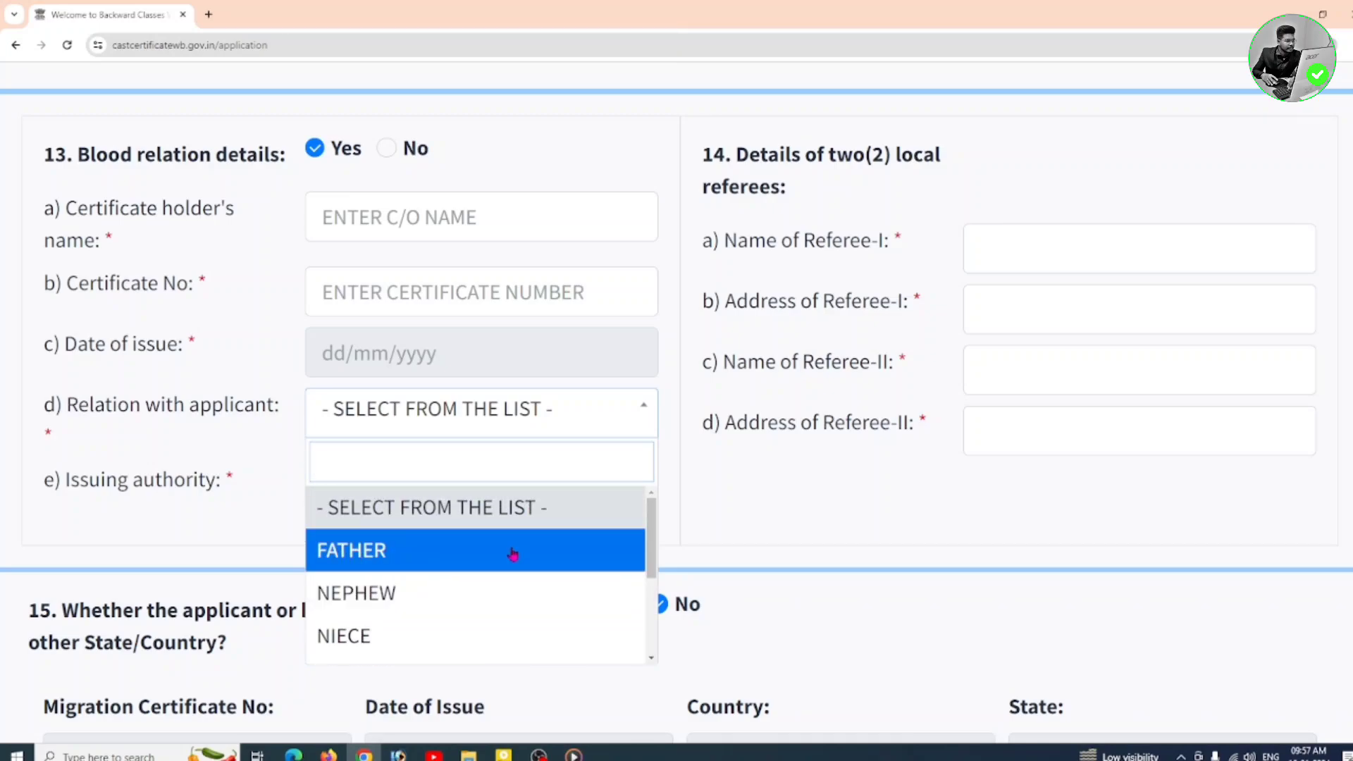
scroll(544, 554, "down", 2)
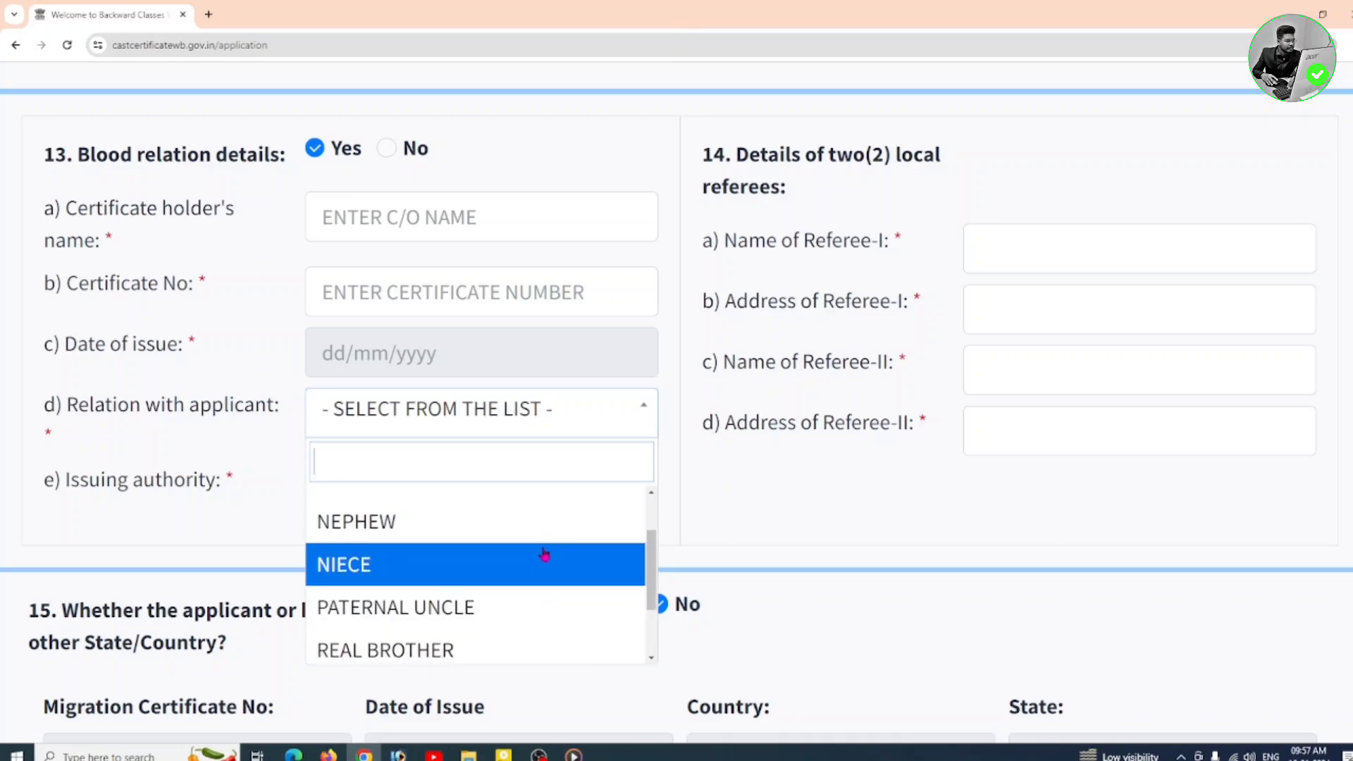
scroll(501, 550, "down", 2)
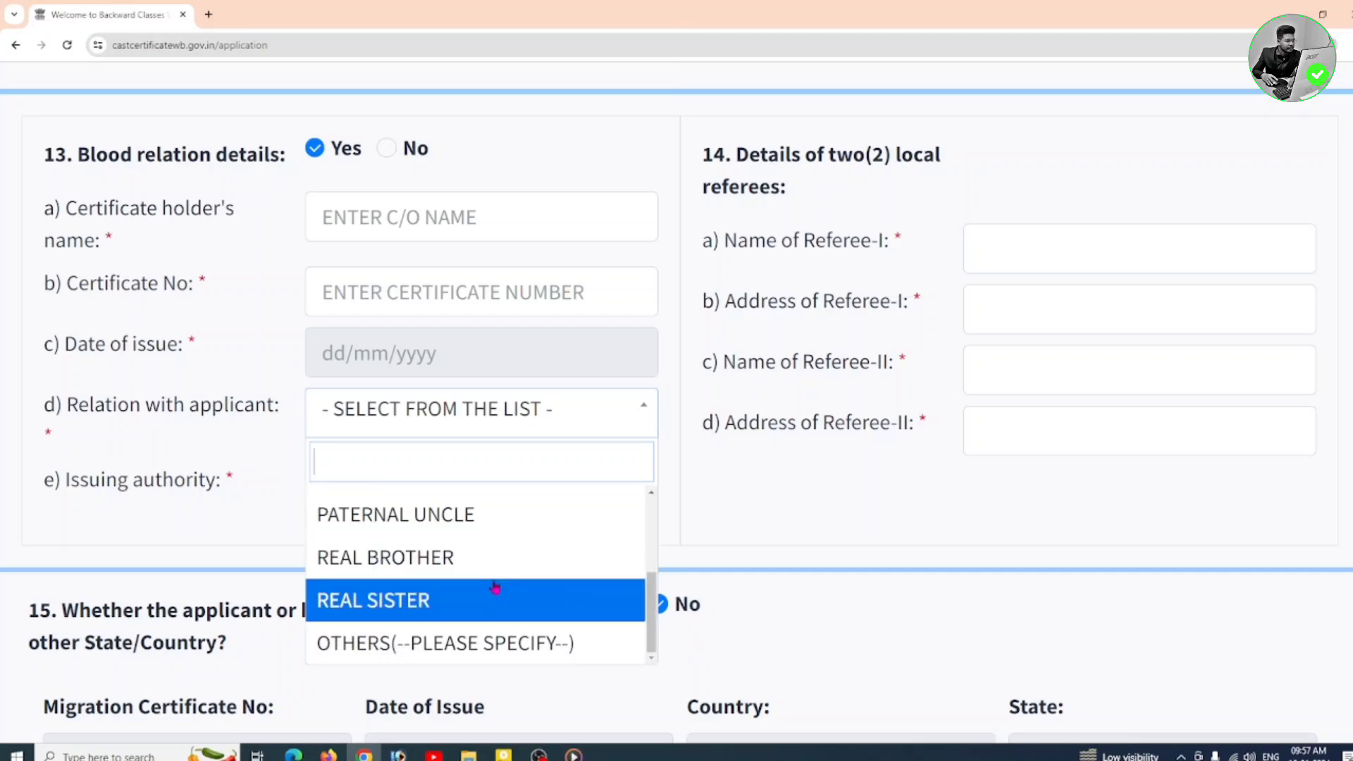
scroll(496, 619, "up", 1)
scroll(495, 620, "up", 3)
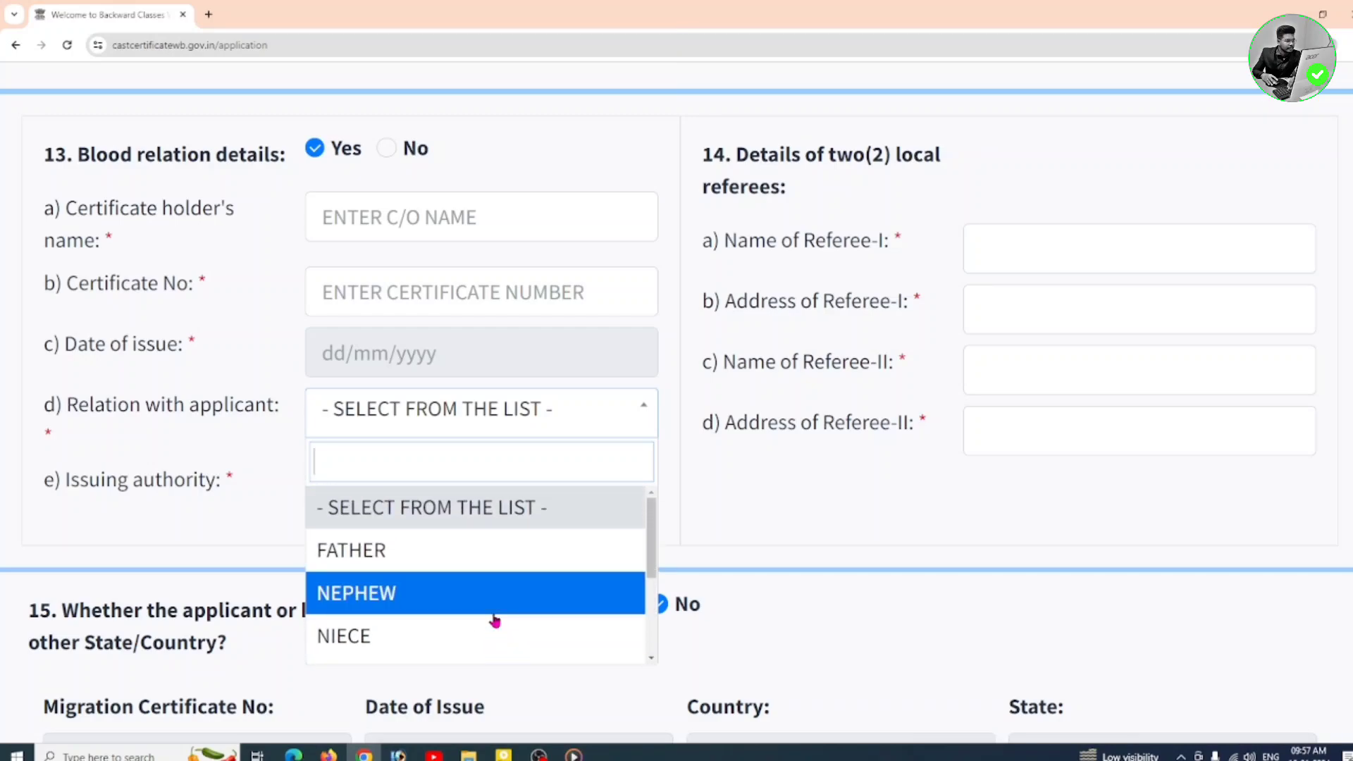
left_click(399, 552)
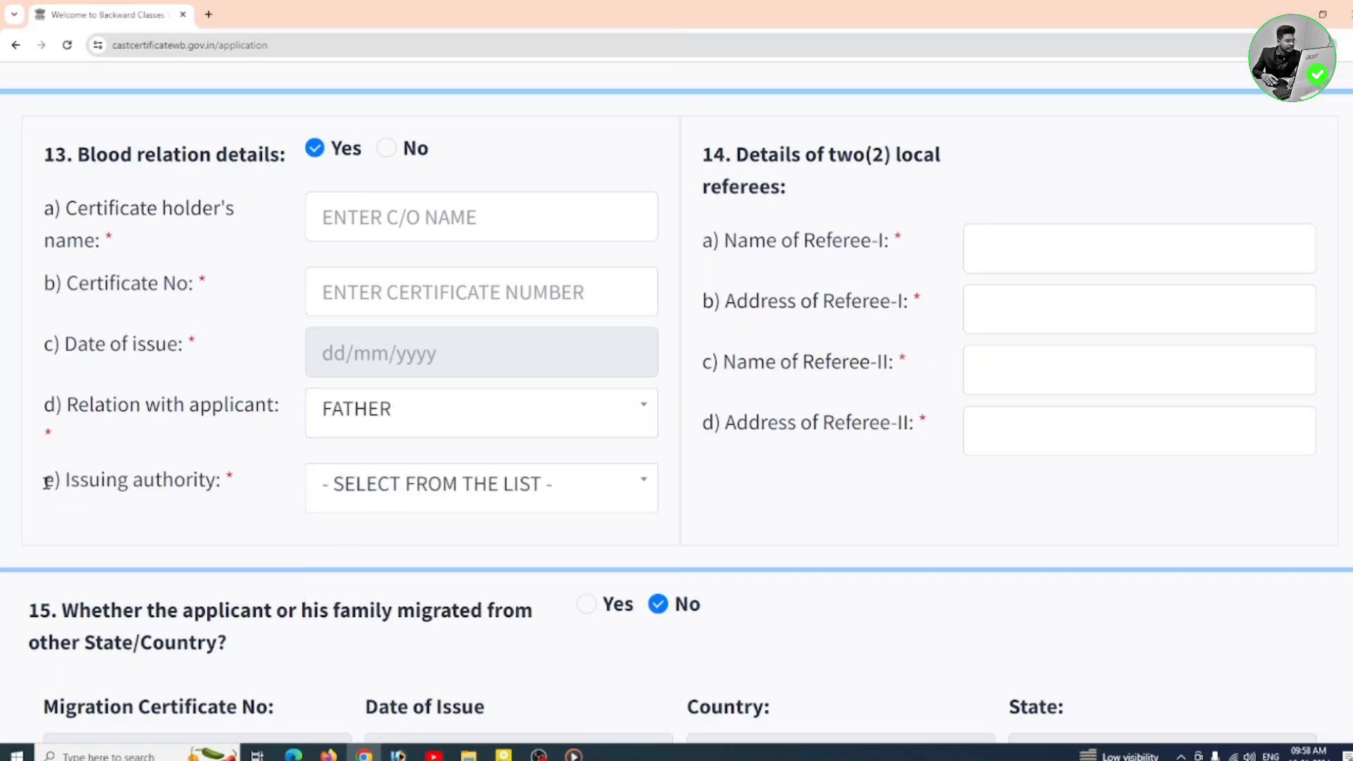
- Find and select DINHATA as the issuing authority of the blood relative's certificate
left_click(438, 489)
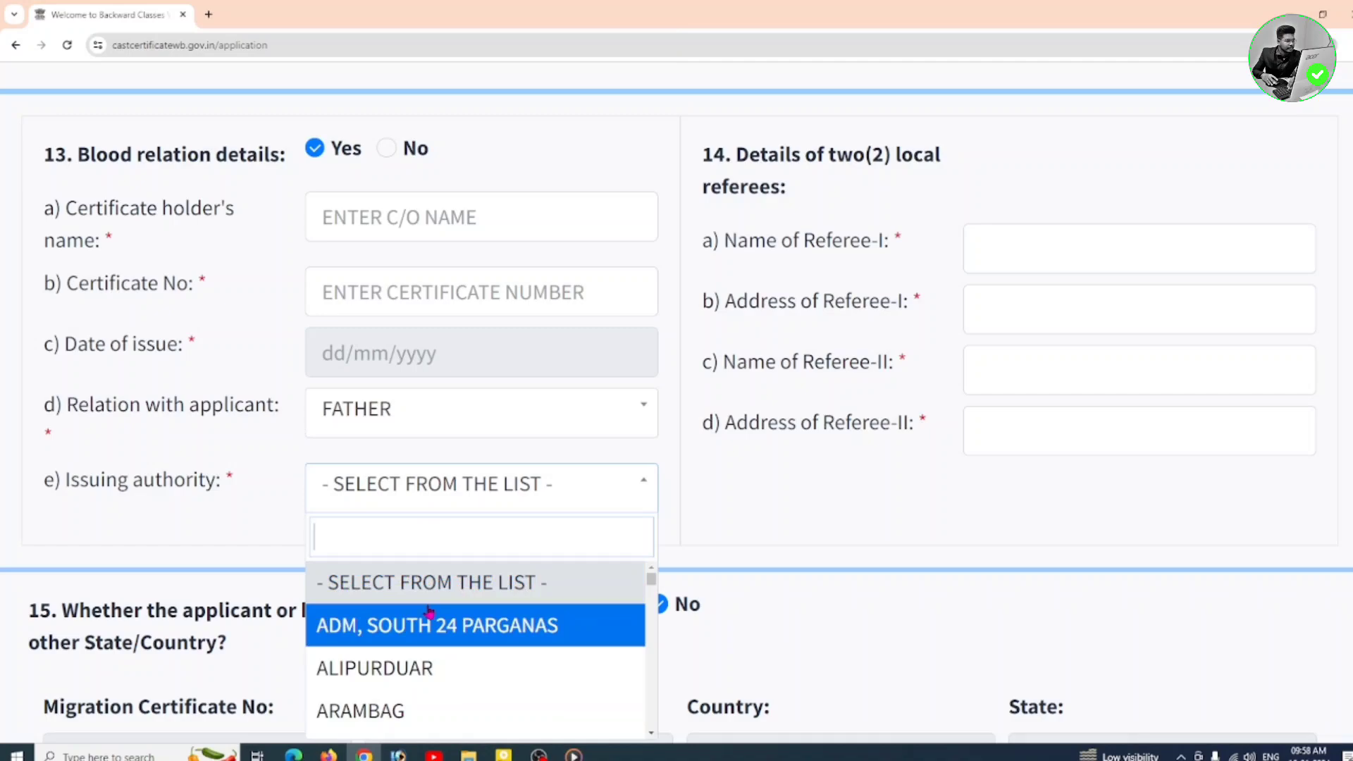
scroll(429, 610, "down", 5)
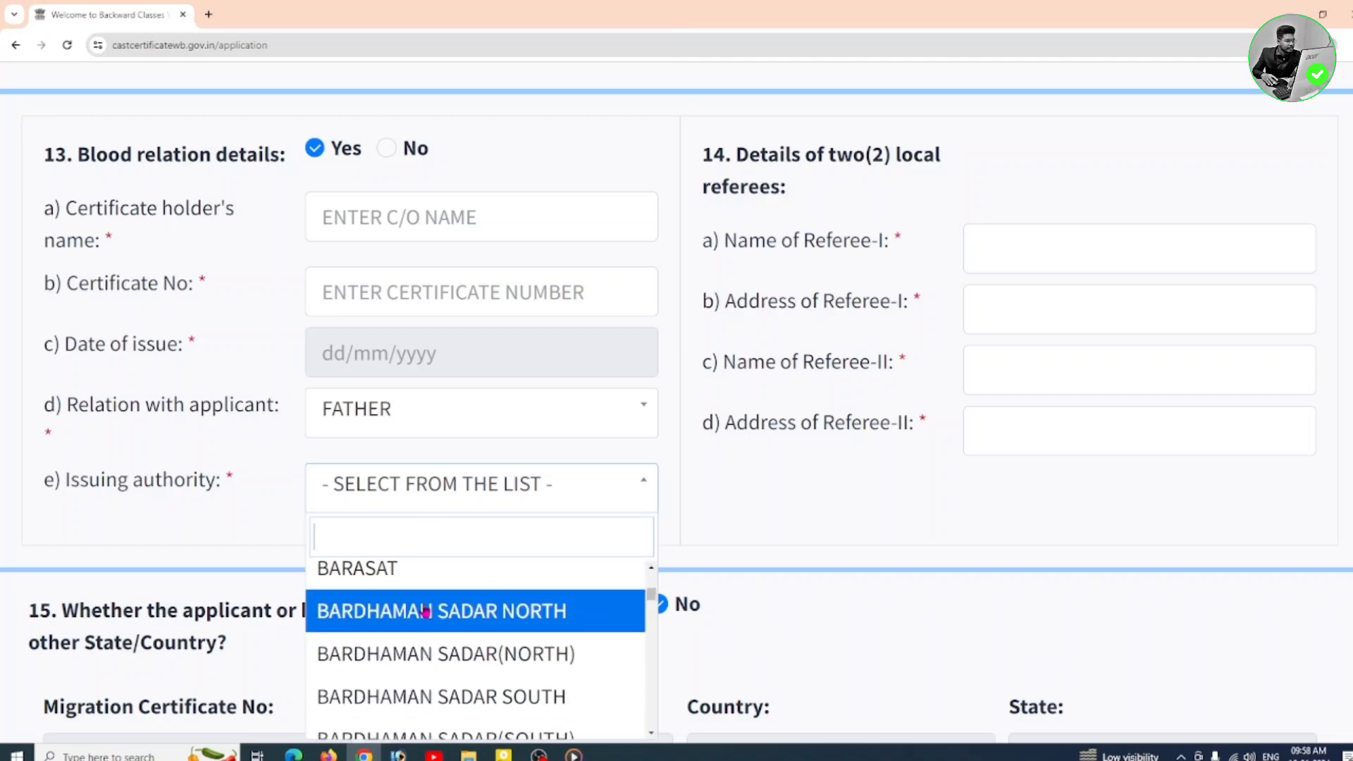
type("din")
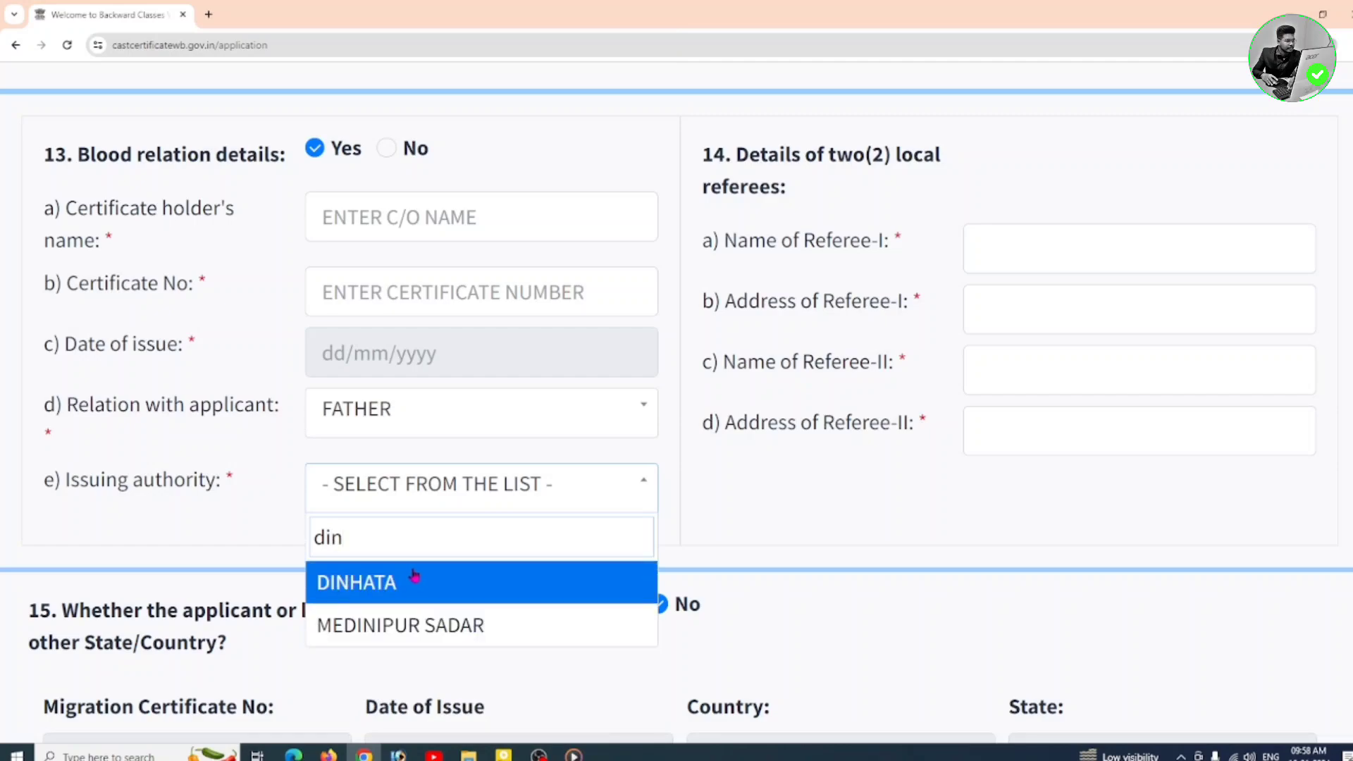
left_click(415, 578)
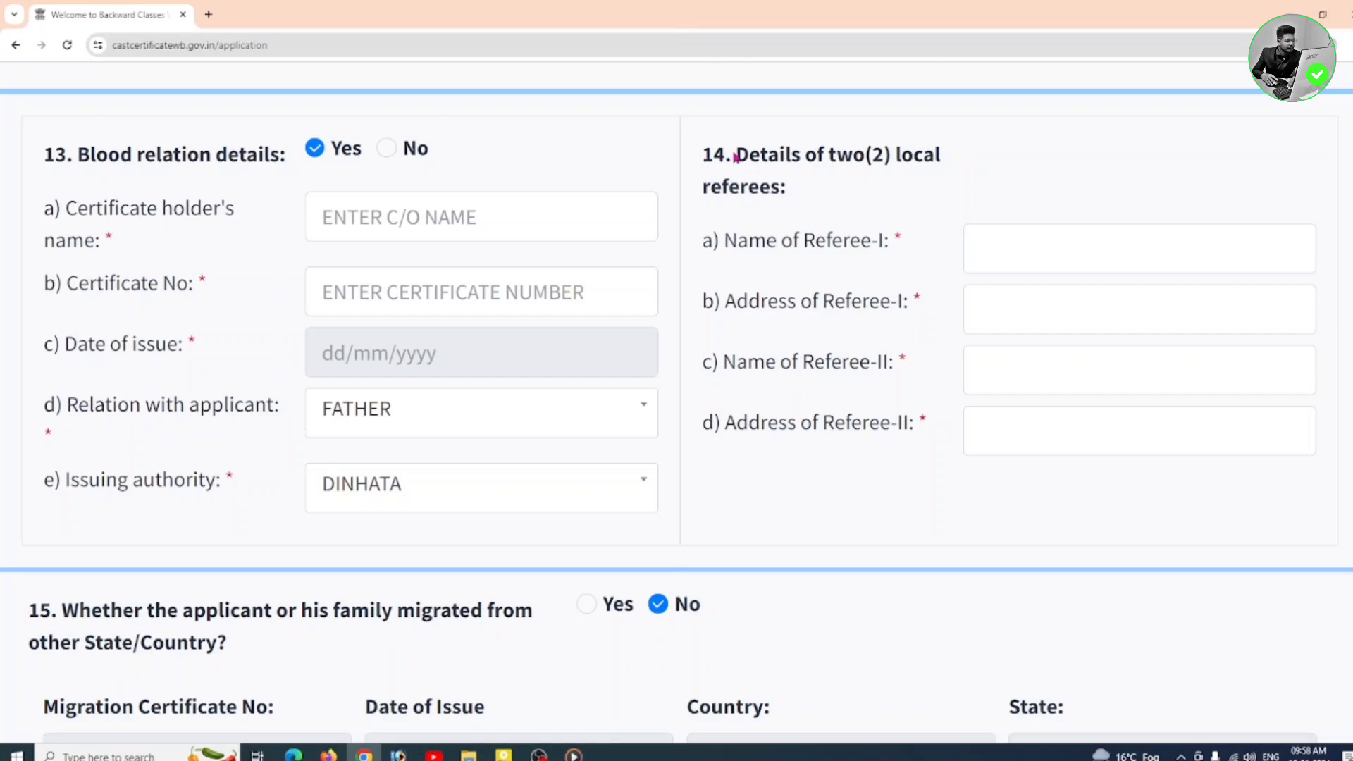
- Review the section for two local referees, examining the name and address fields of Referee-I
left_click_drag(736, 157, 953, 190)
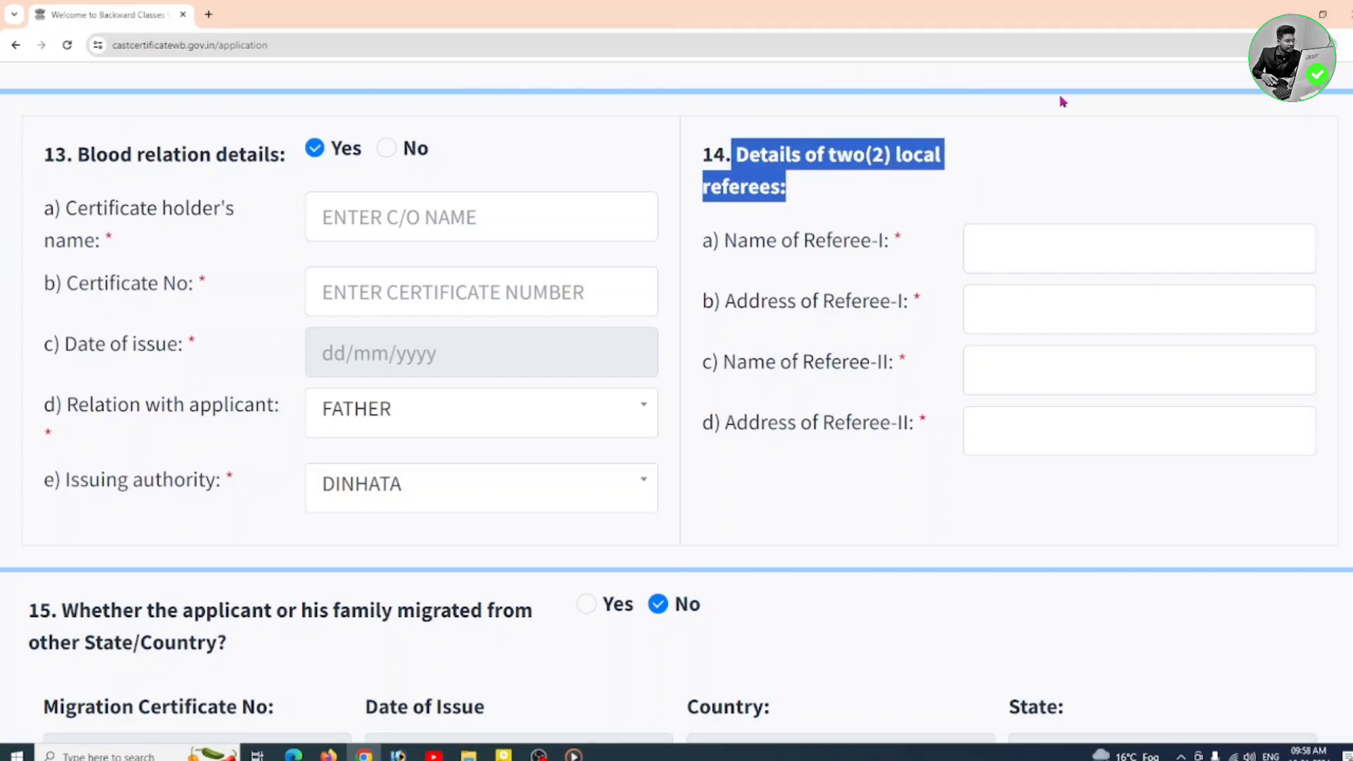
left_click(1067, 517)
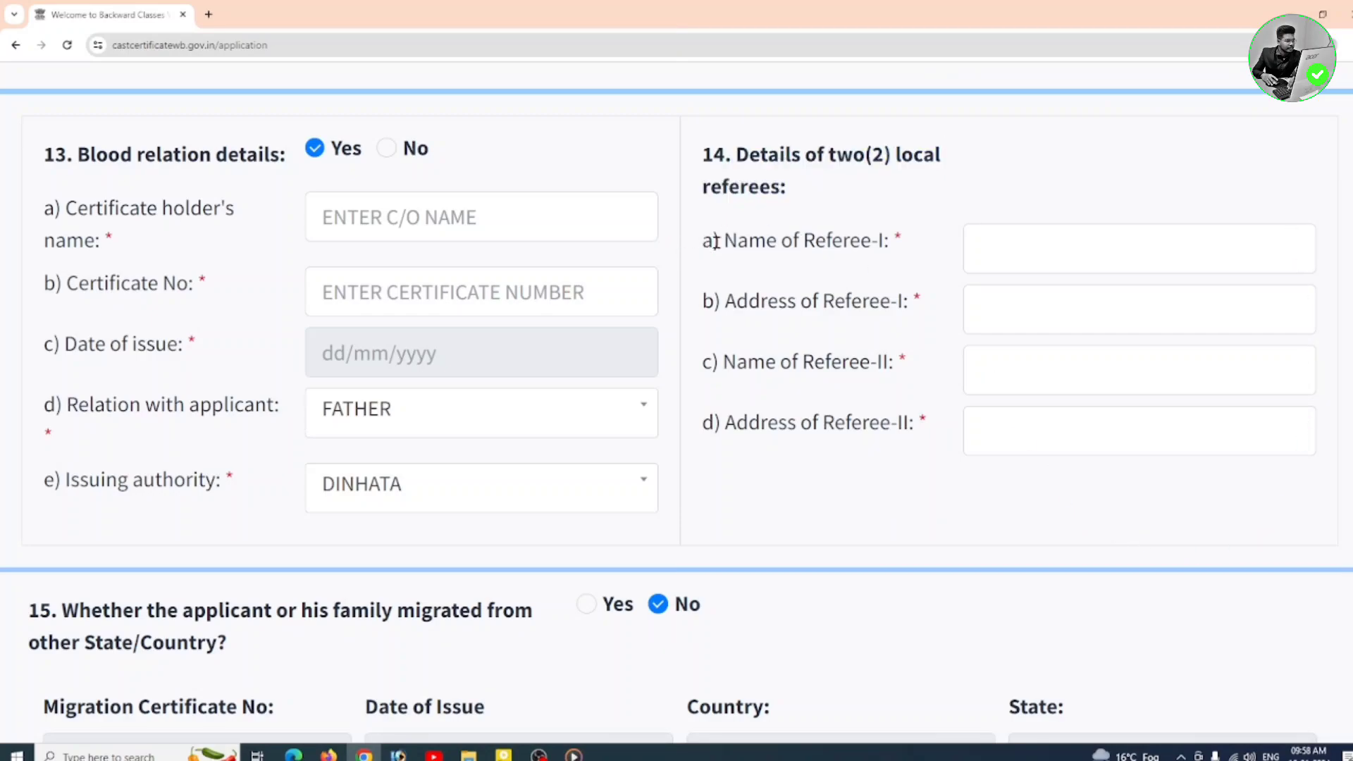
left_click_drag(875, 236, 891, 239)
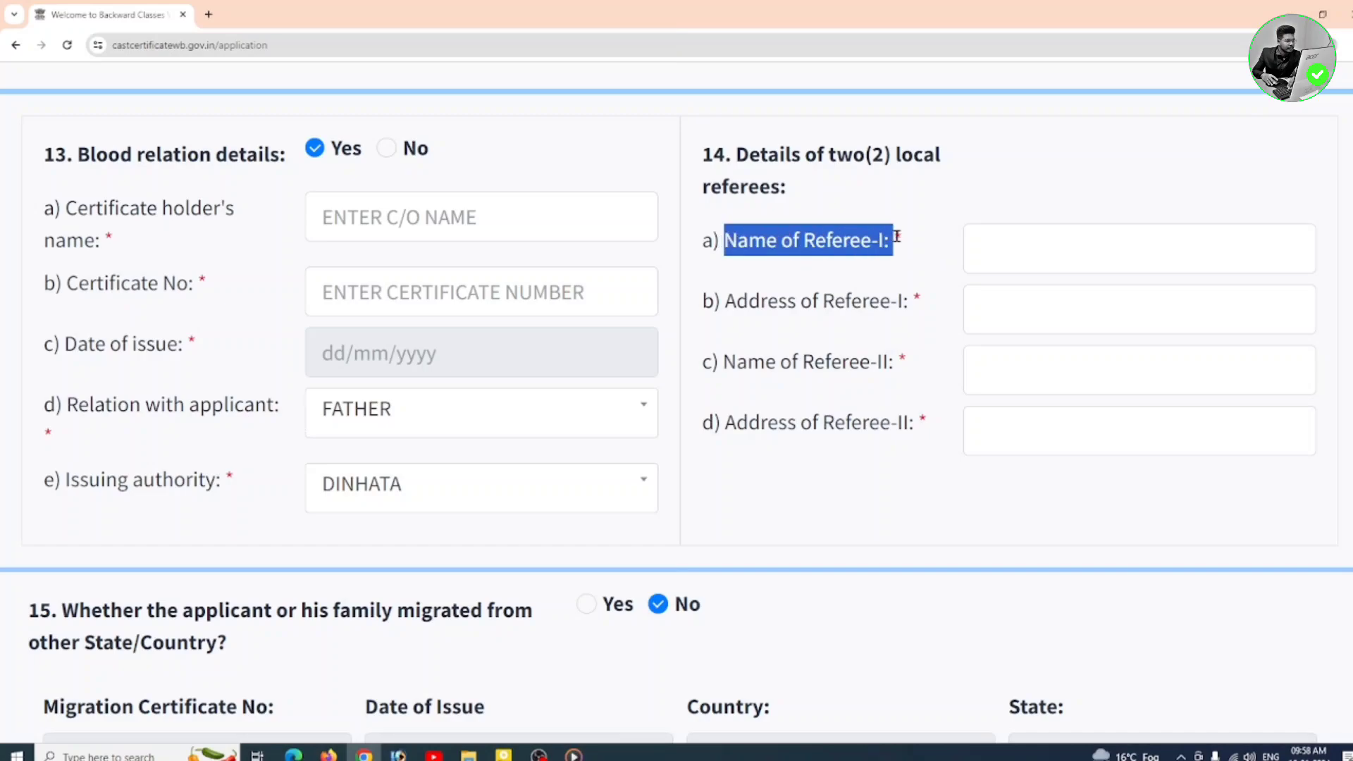
left_click(905, 239)
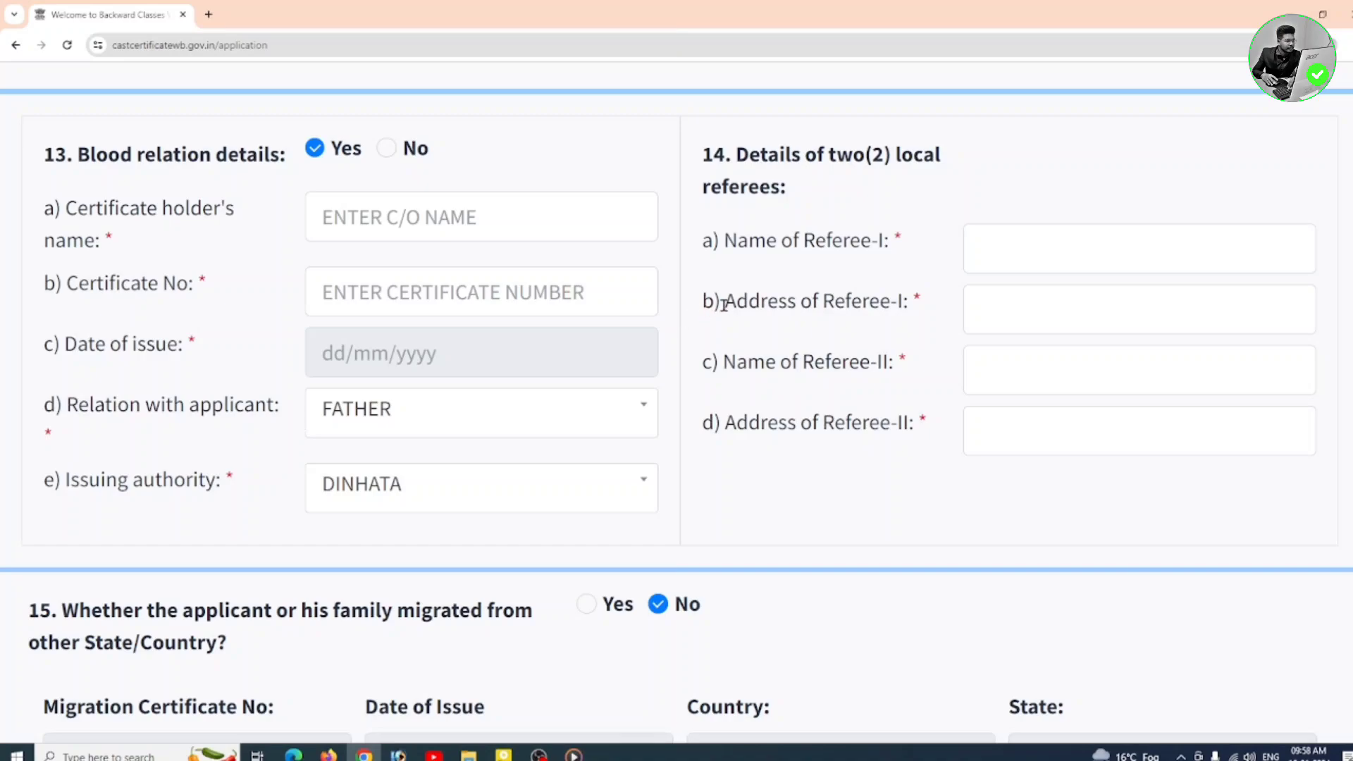
left_click_drag(725, 305, 910, 304)
left_click(934, 316)
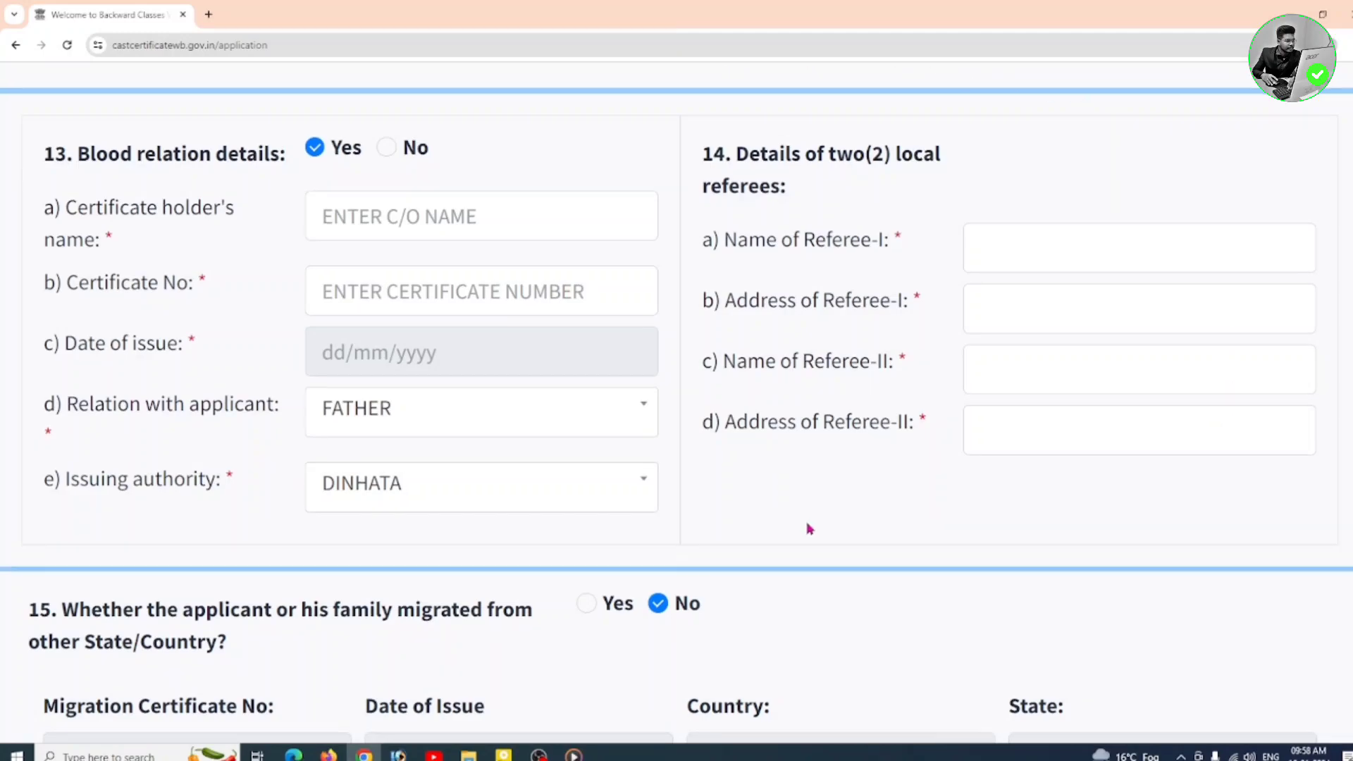
- Try answering Yes to the migration question, return it to No, and save the application form to continue
scroll(808, 529, "down", 5)
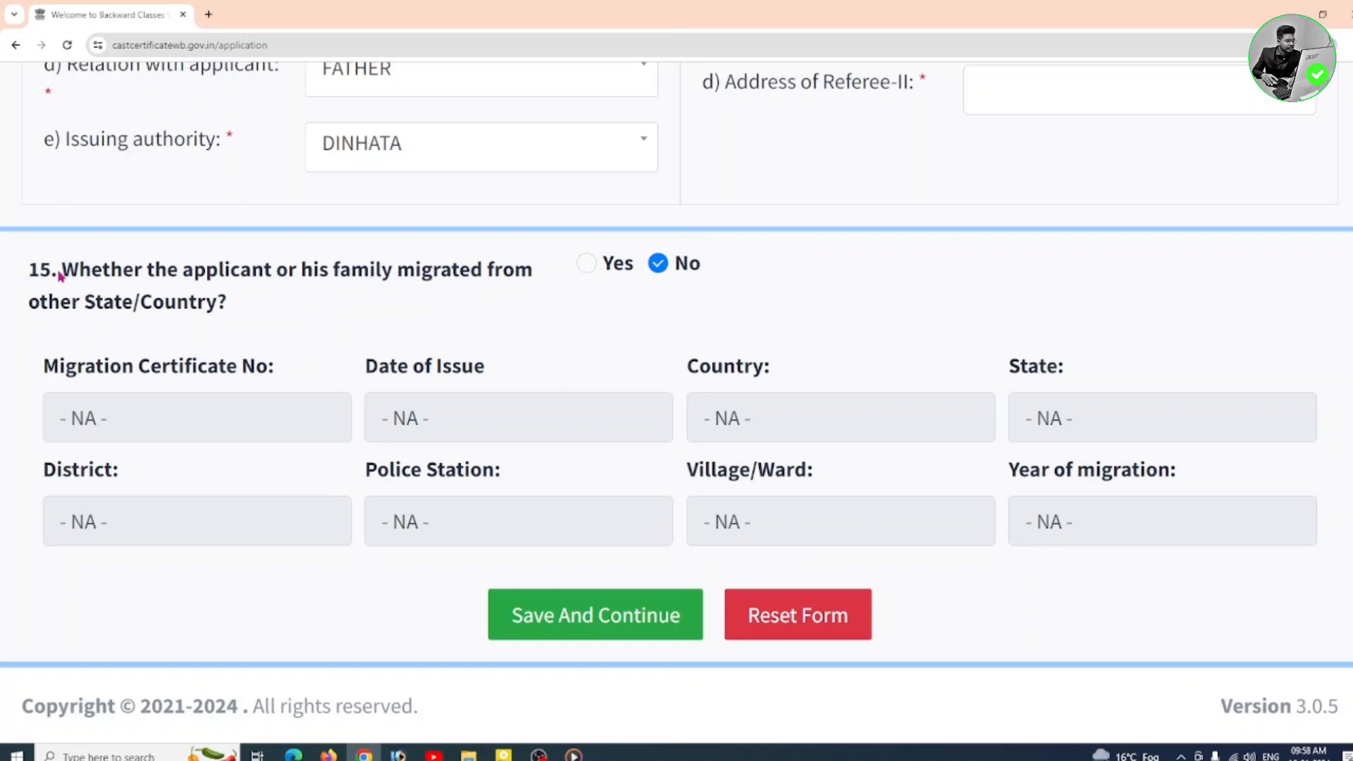
left_click_drag(59, 276, 541, 295)
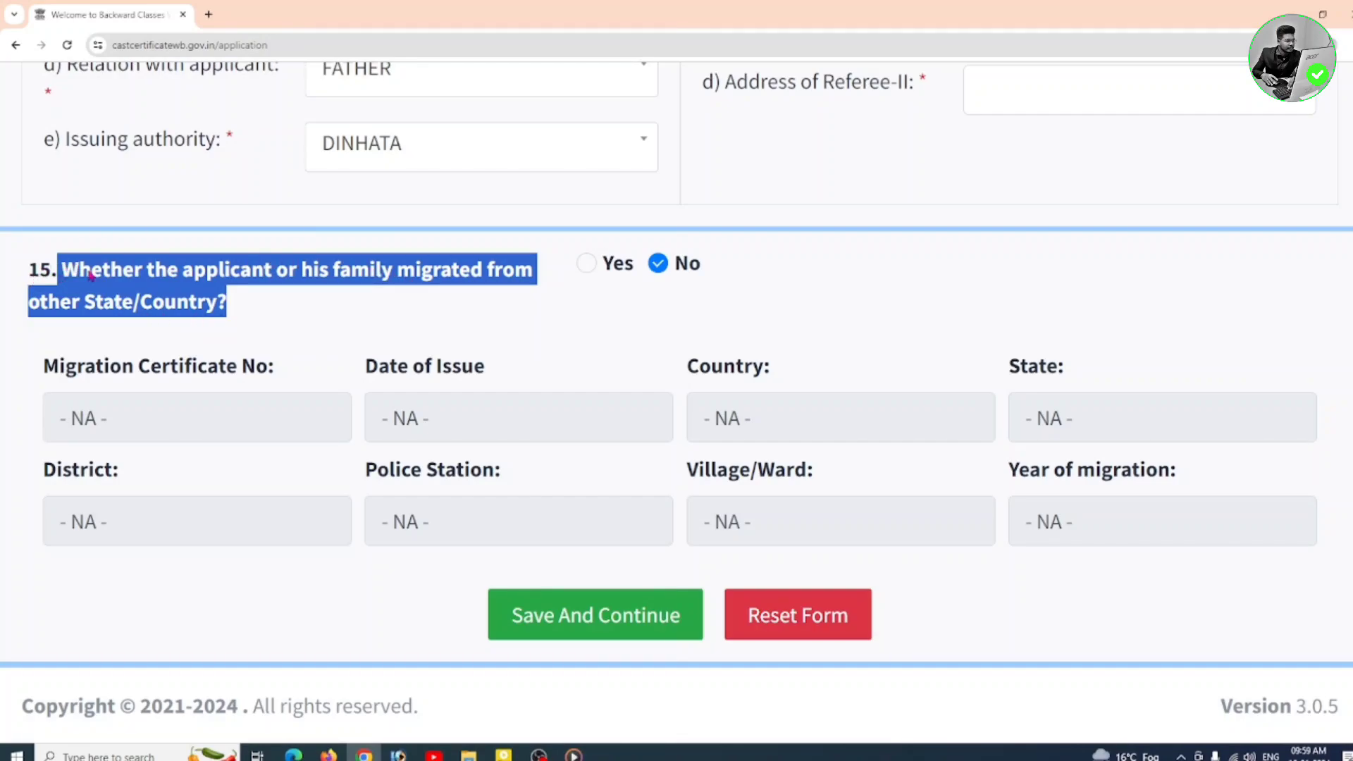
left_click(586, 263)
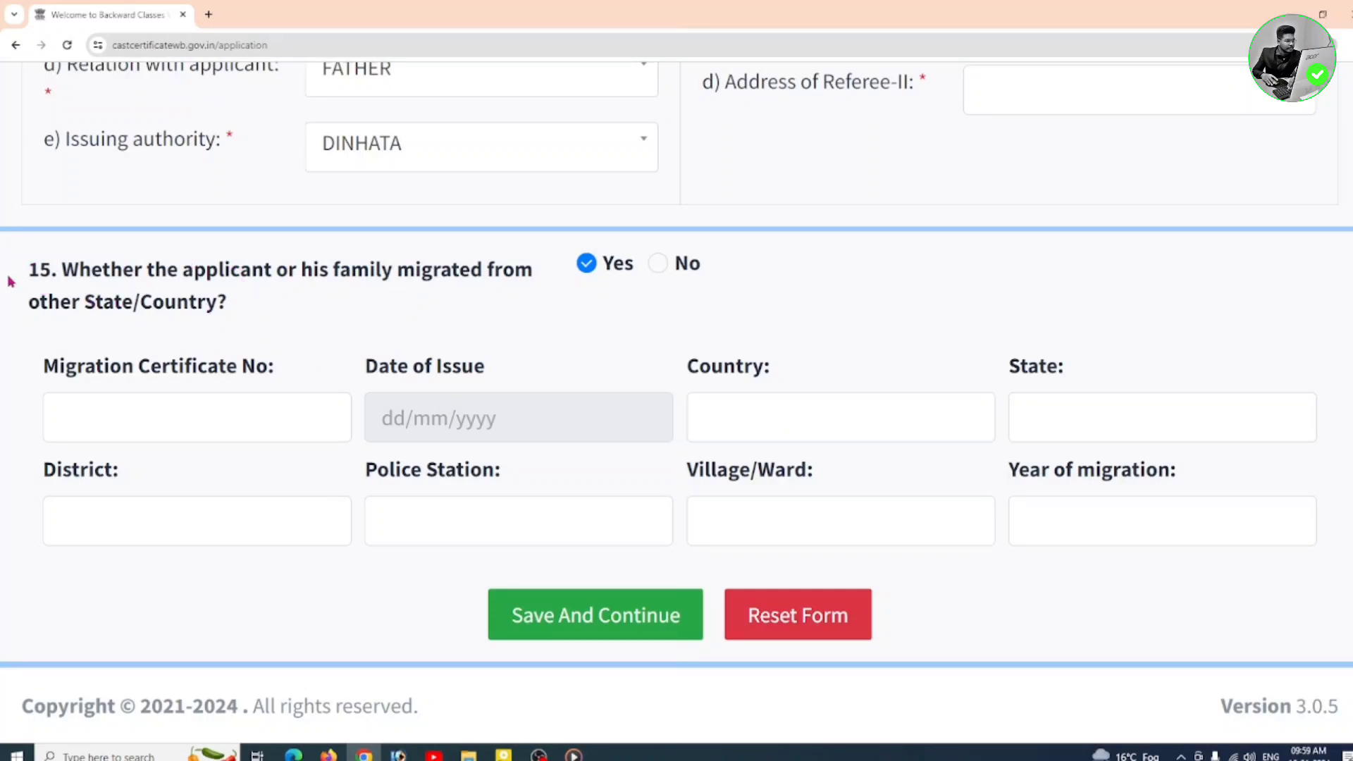
left_click(657, 265)
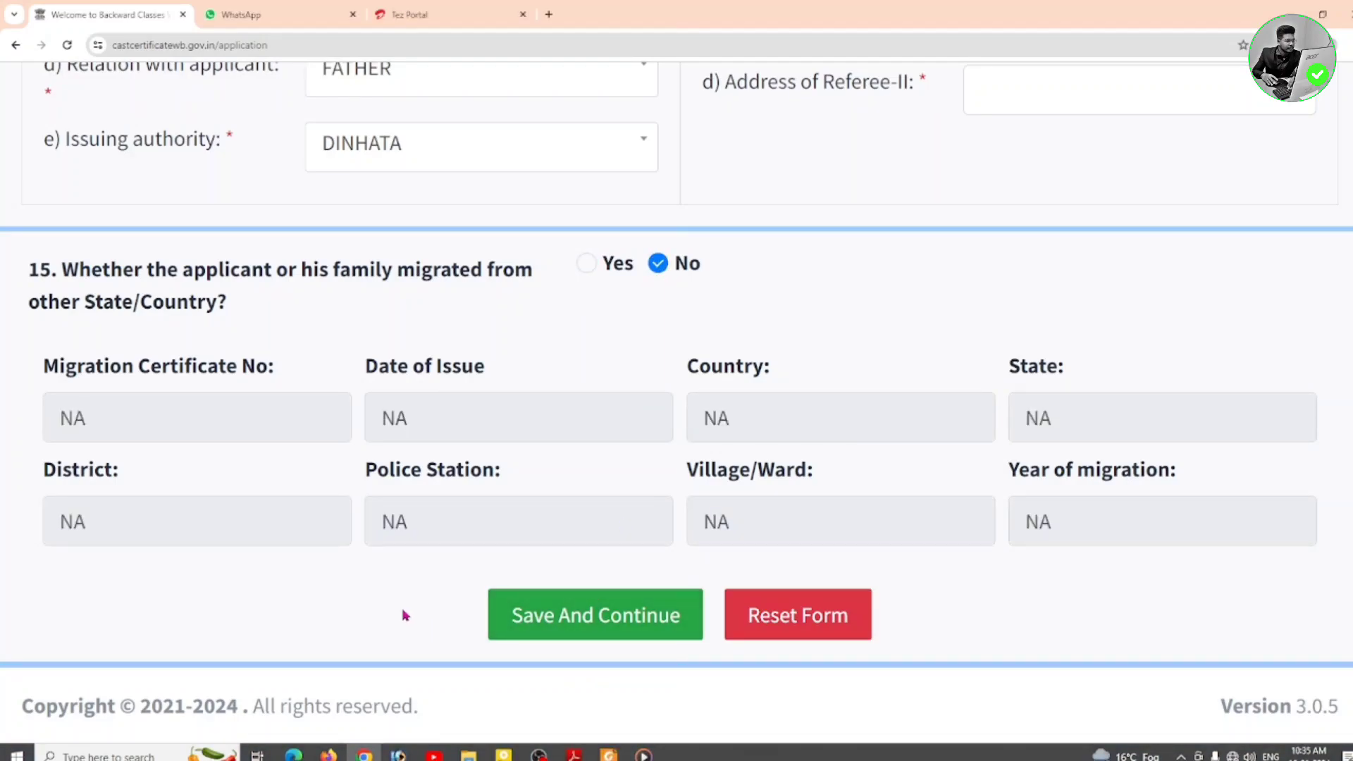
left_click(628, 615)
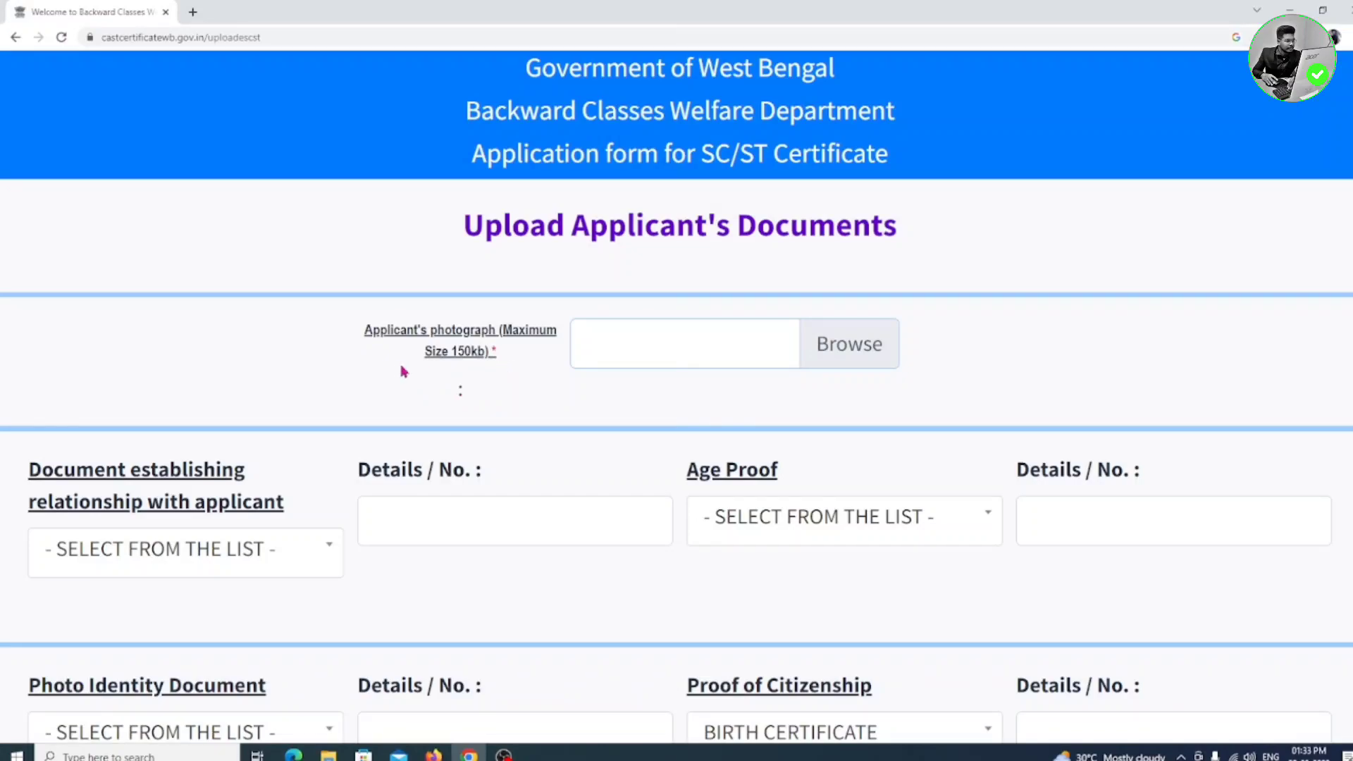
- Attach the image "WhatsApp Image 2023-02-22 at 1.19.37 PM.jpeg" as the applicant's photograph
left_click(837, 351)
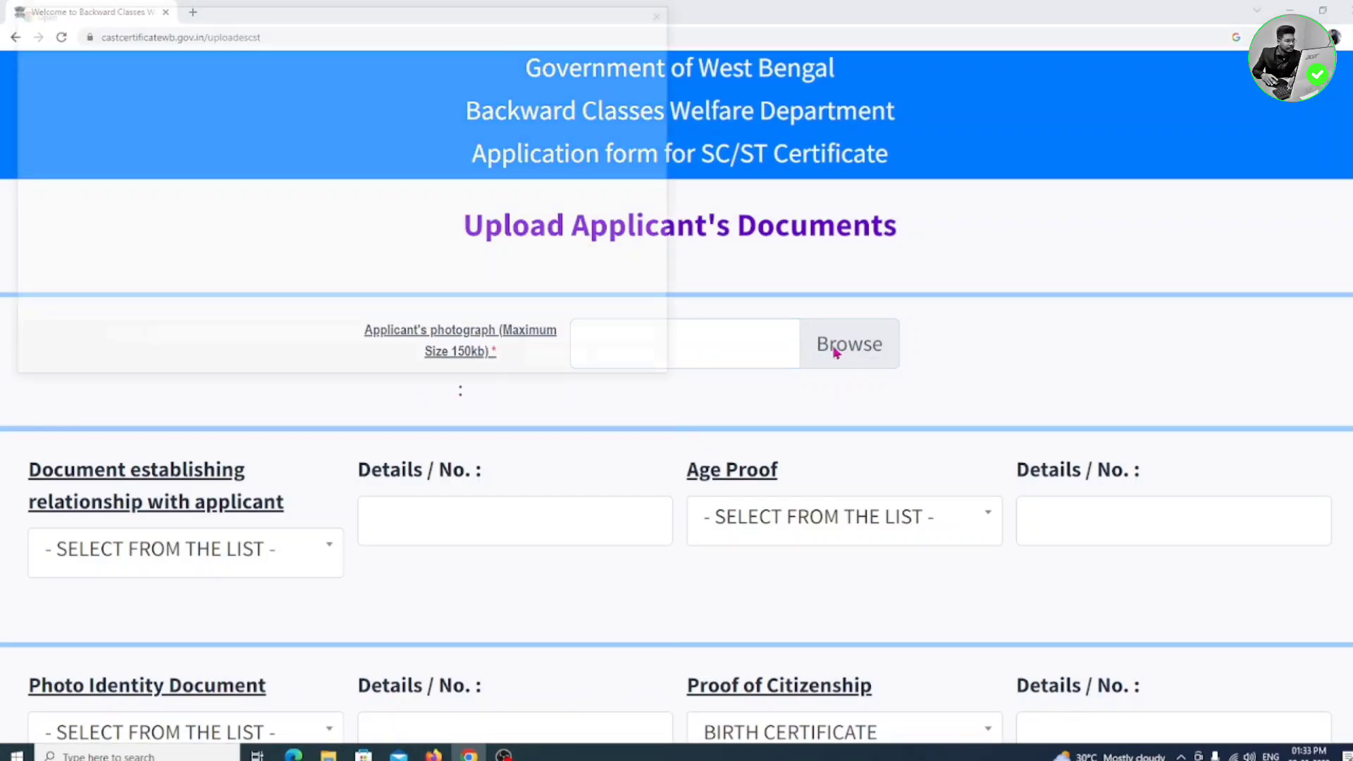
left_click(279, 125)
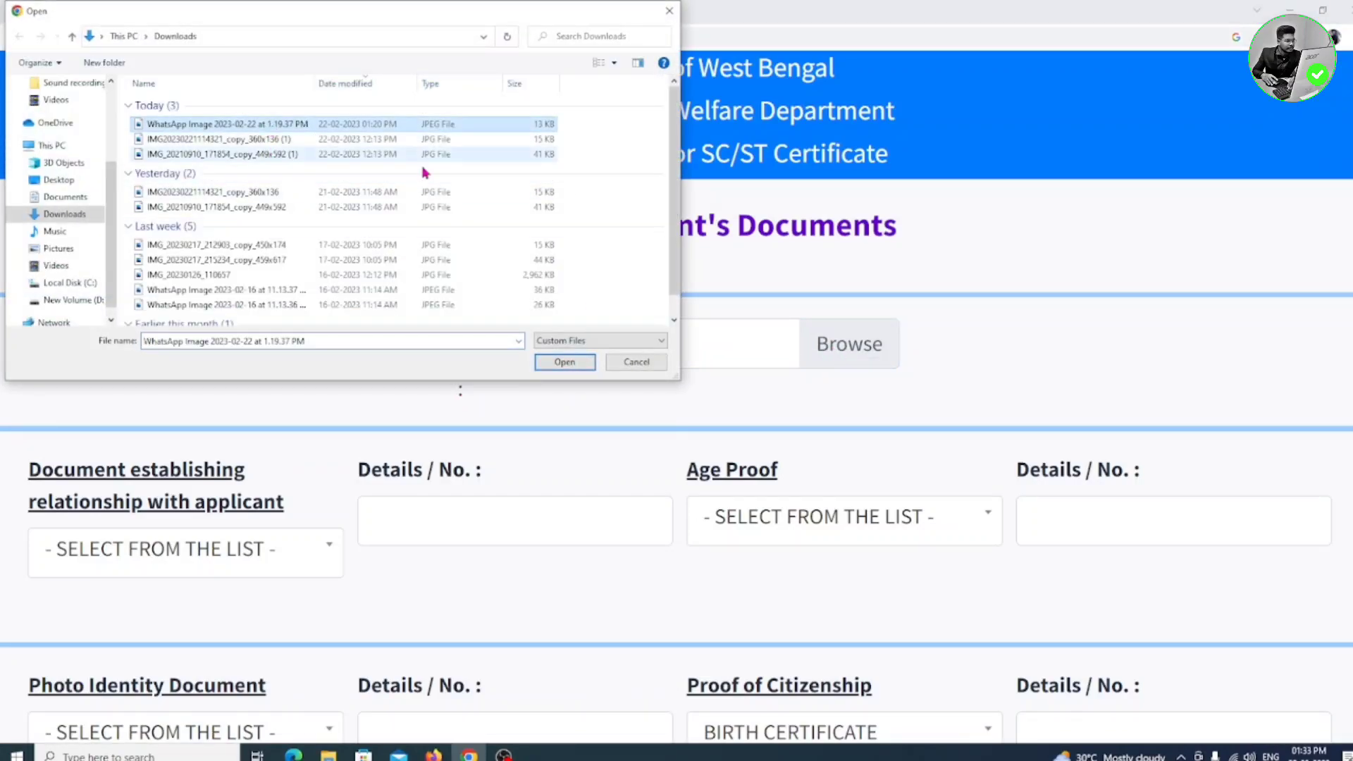
left_click(589, 362)
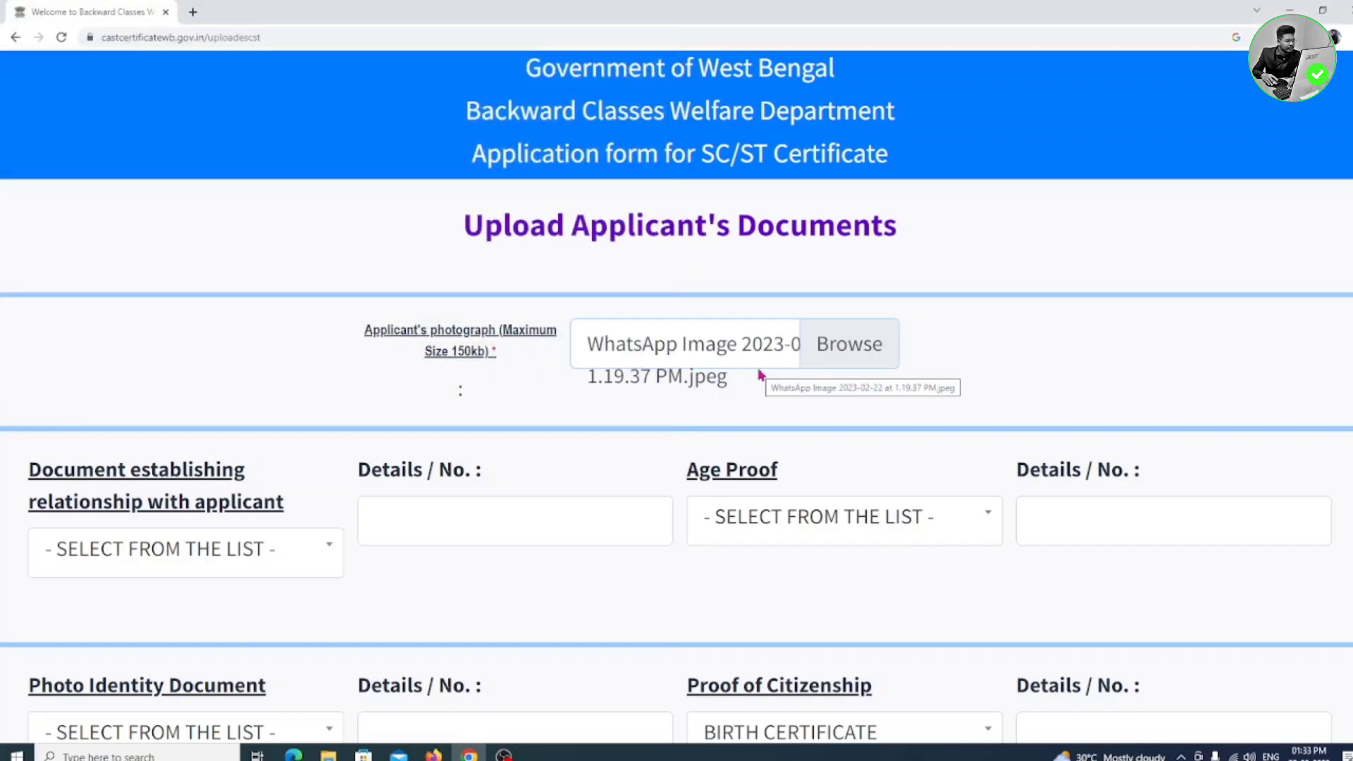
- Choose VOTER ID as the document establishing relationship with the applicant and go to its details field
scroll(762, 376, "down", 5)
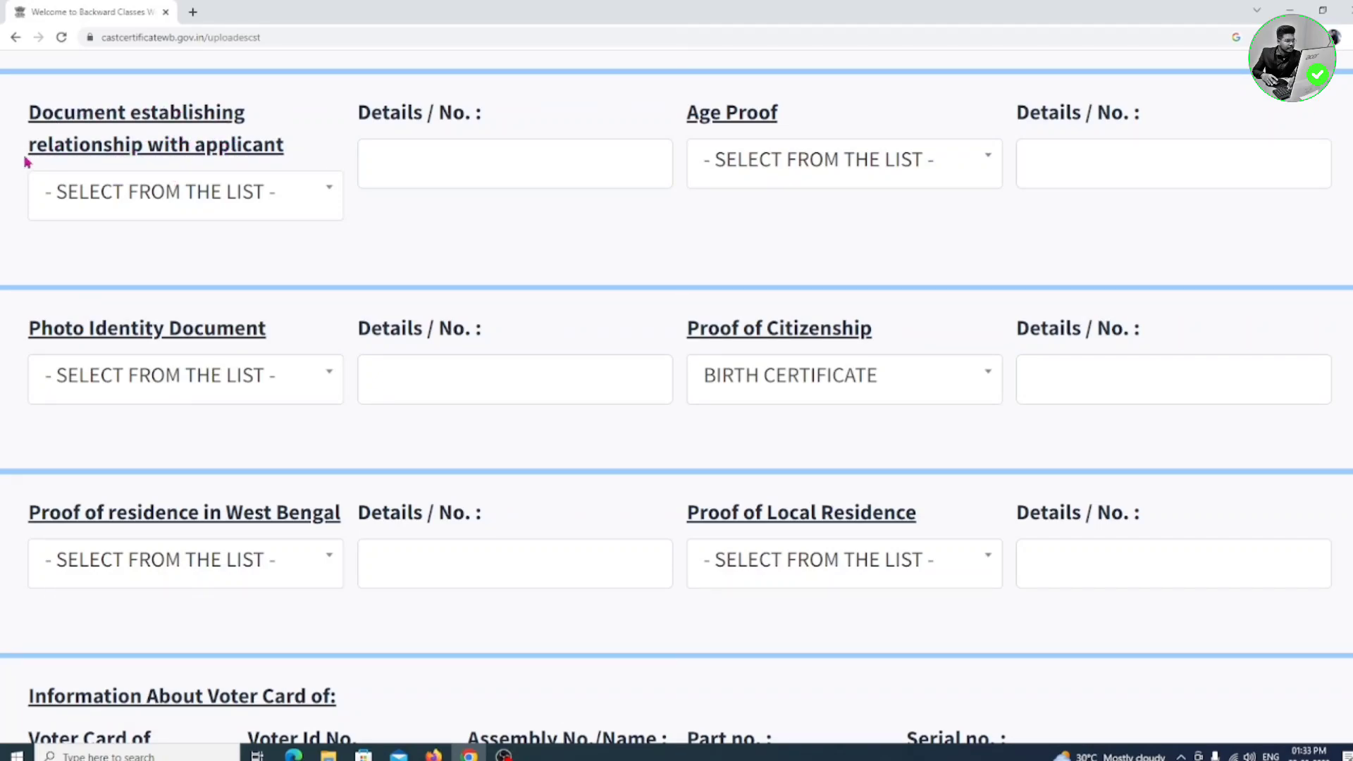
left_click(295, 201)
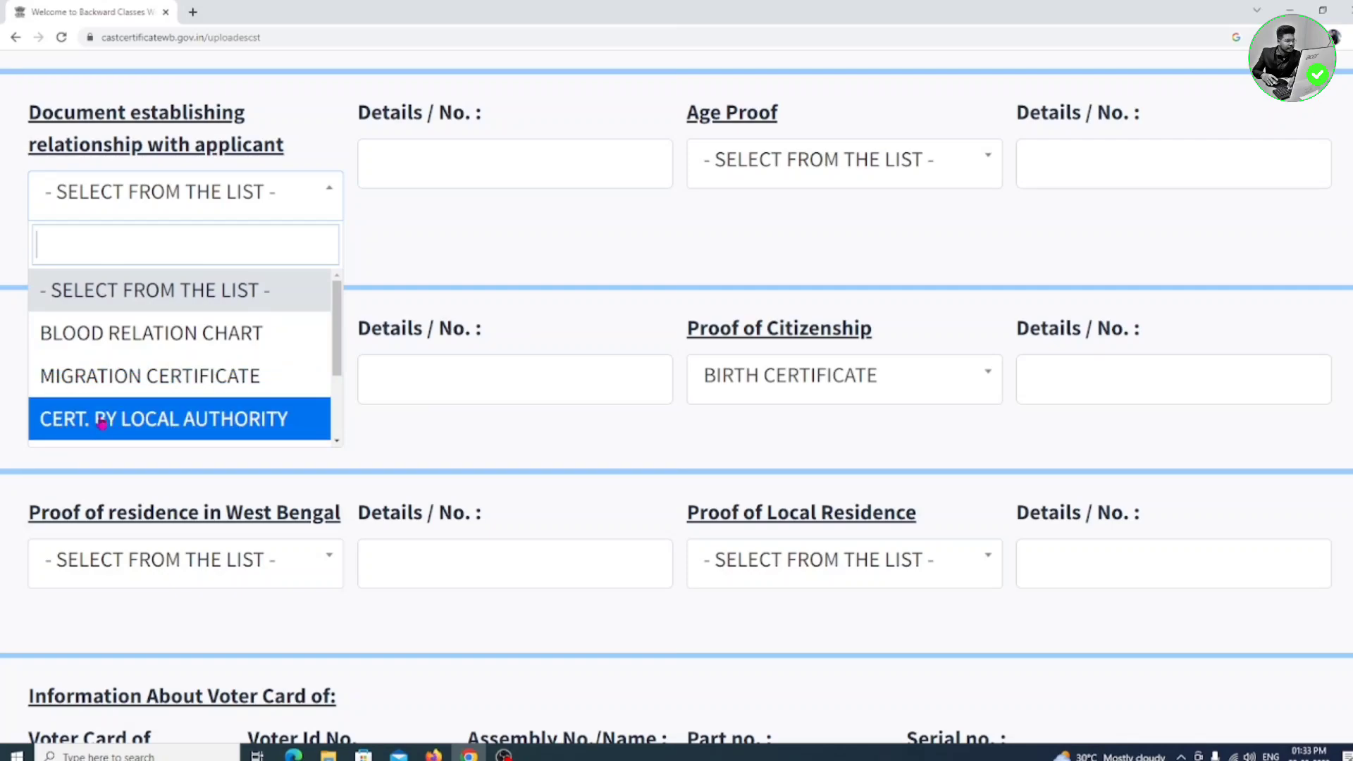
scroll(120, 422, "down", 1)
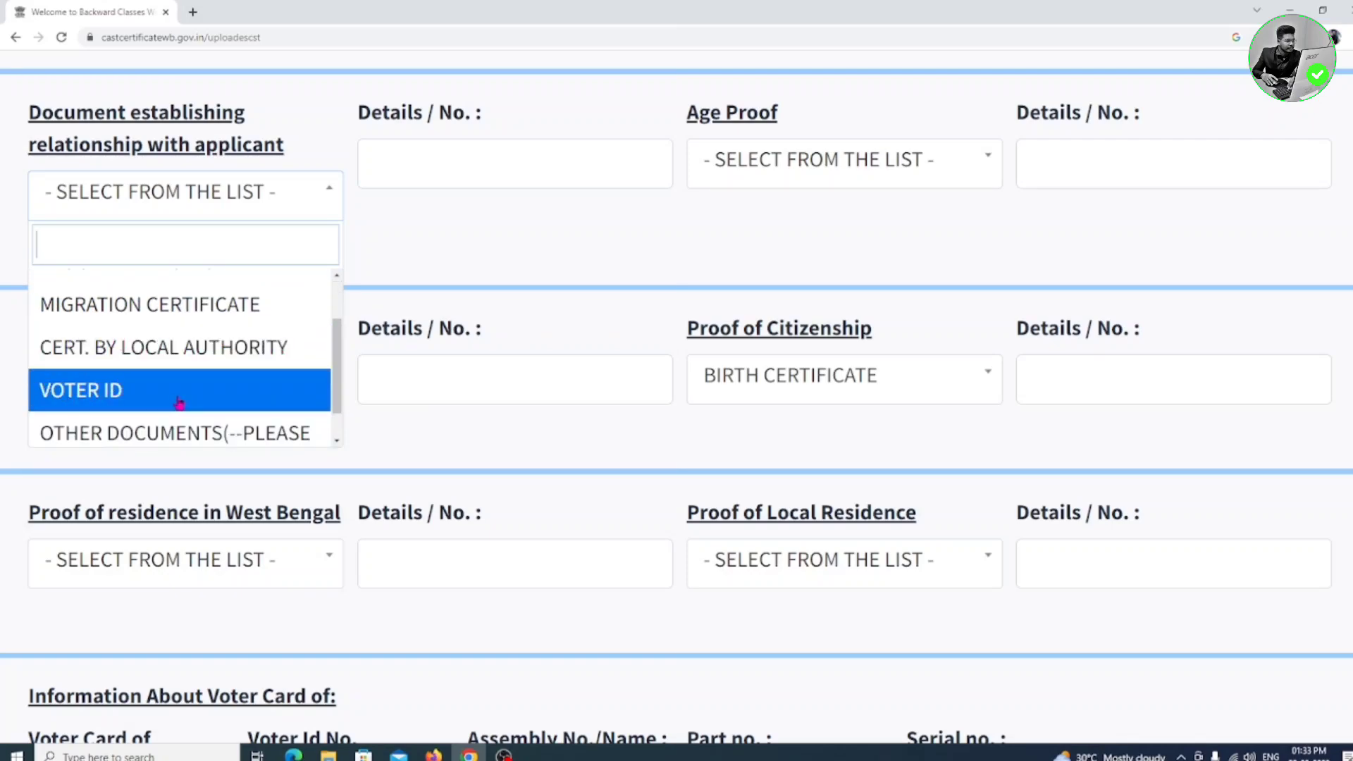
scroll(176, 400, "down", 1)
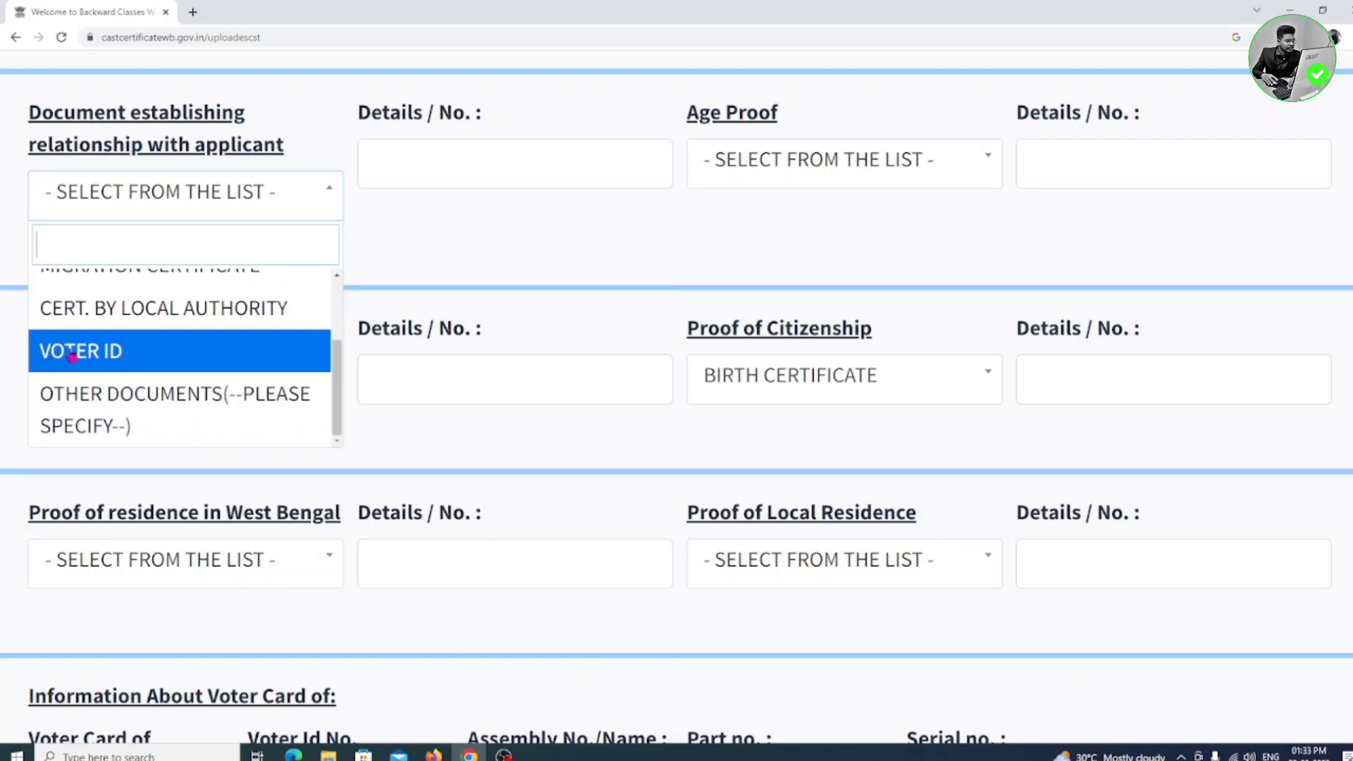
left_click(135, 358)
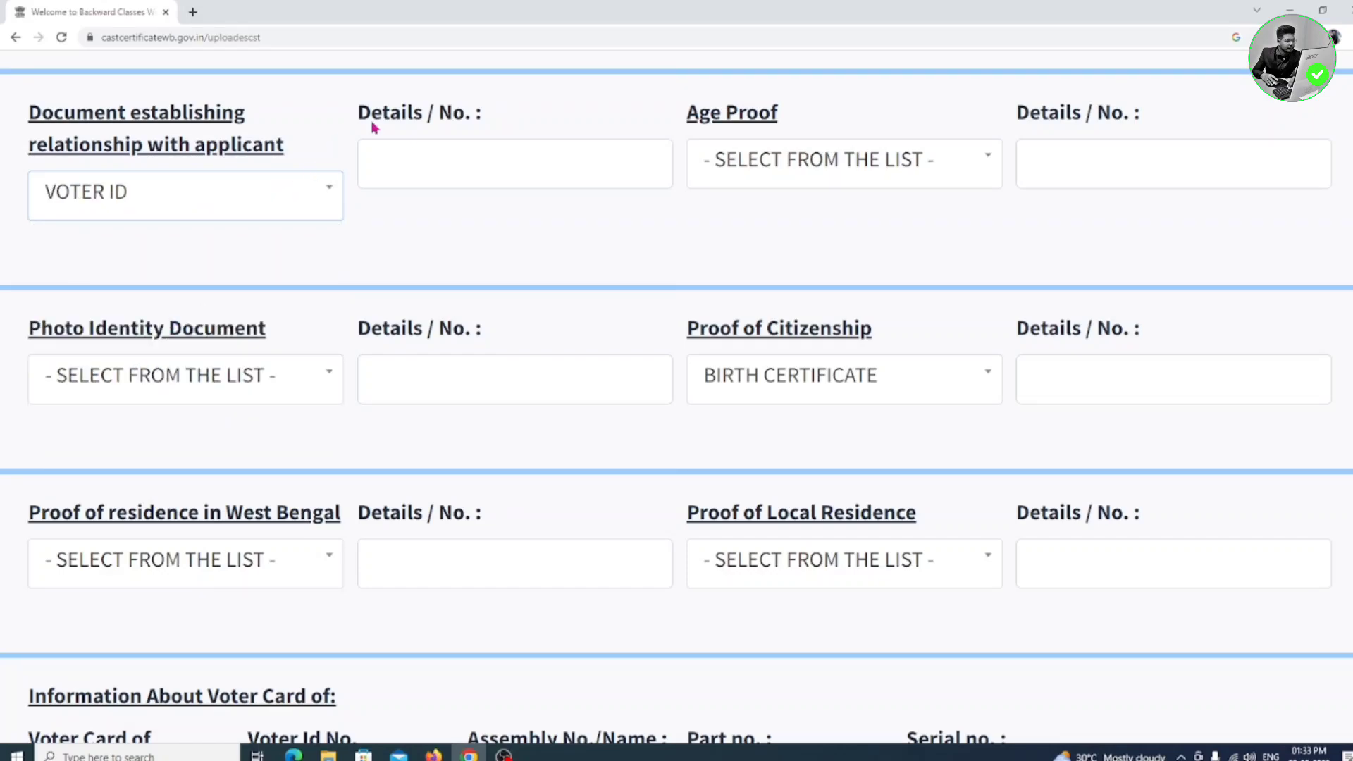
left_click(445, 144)
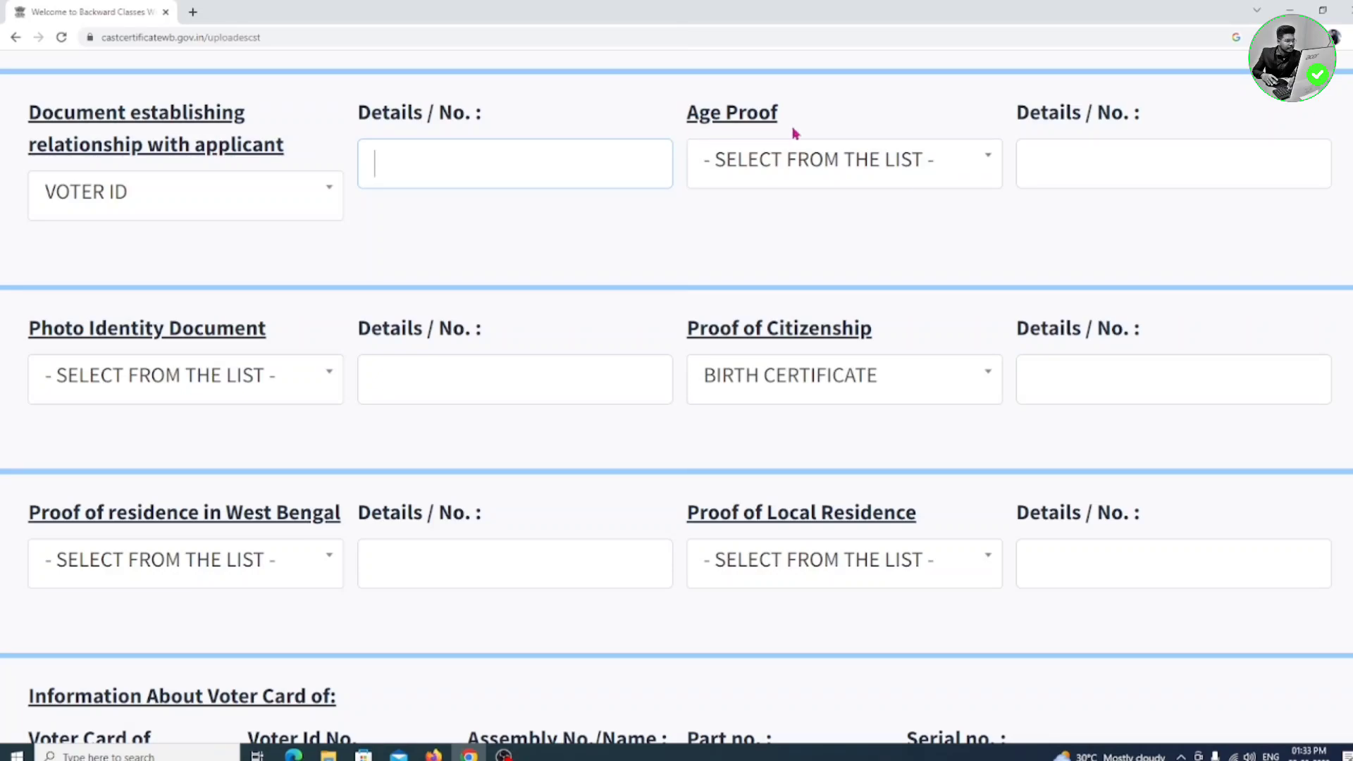
- Look through the age proof options, choose BIRTH CERTIFICATE, and go to its details field
left_click(838, 162)
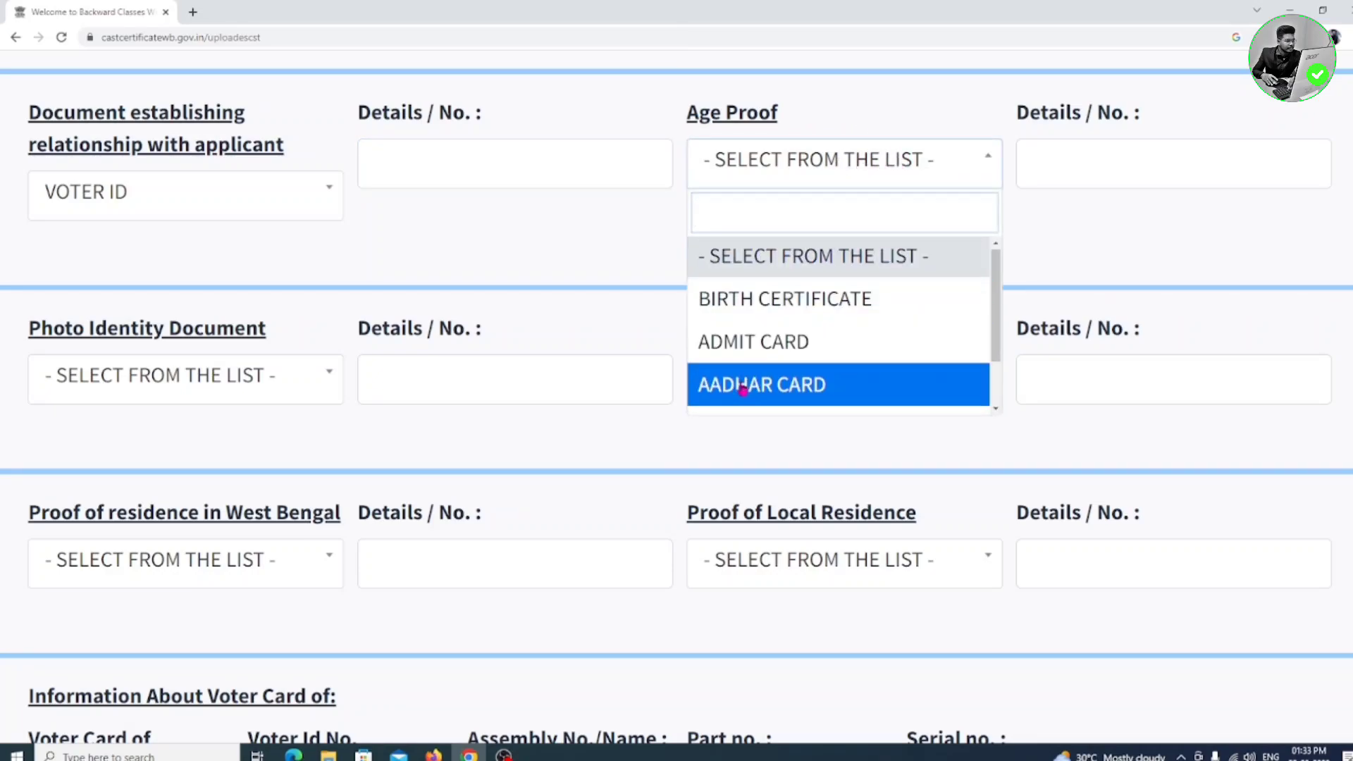
scroll(712, 370, "down", 1)
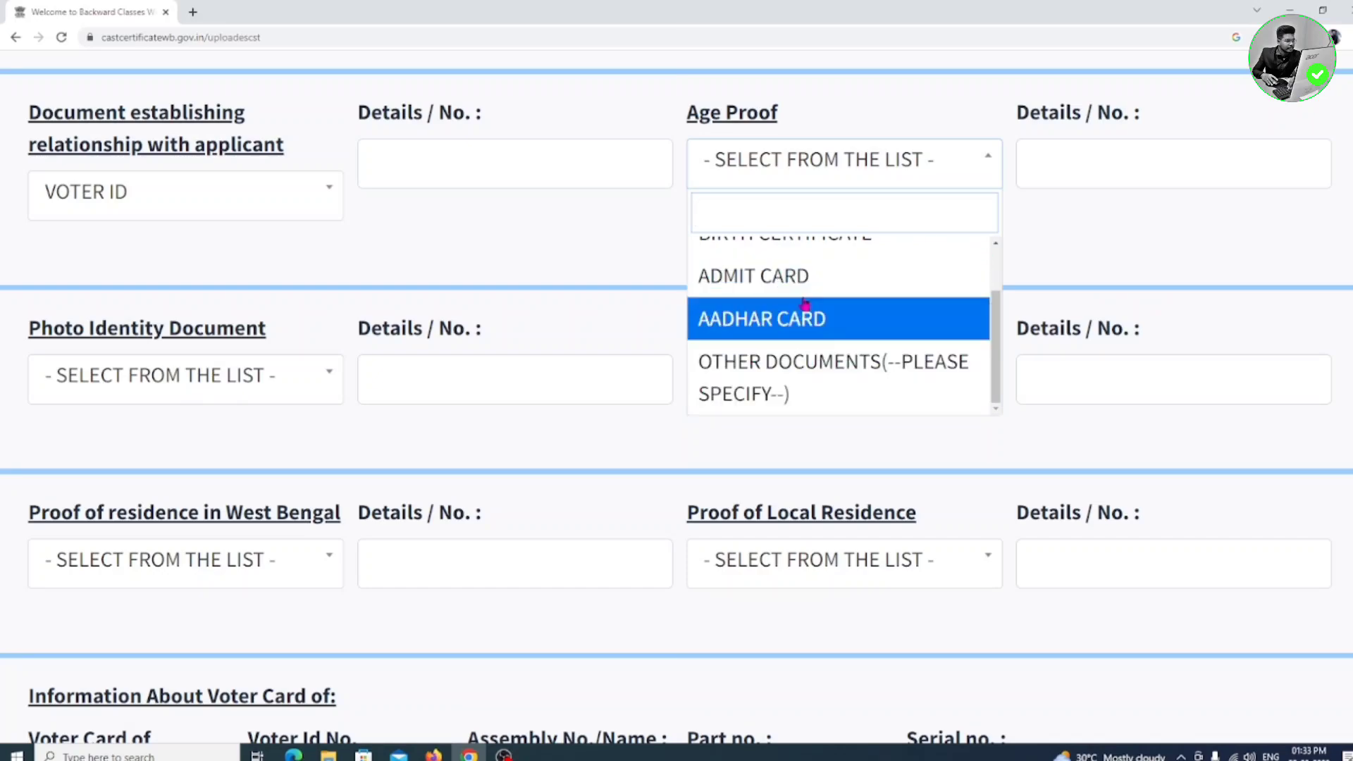
scroll(769, 276, "up", 1)
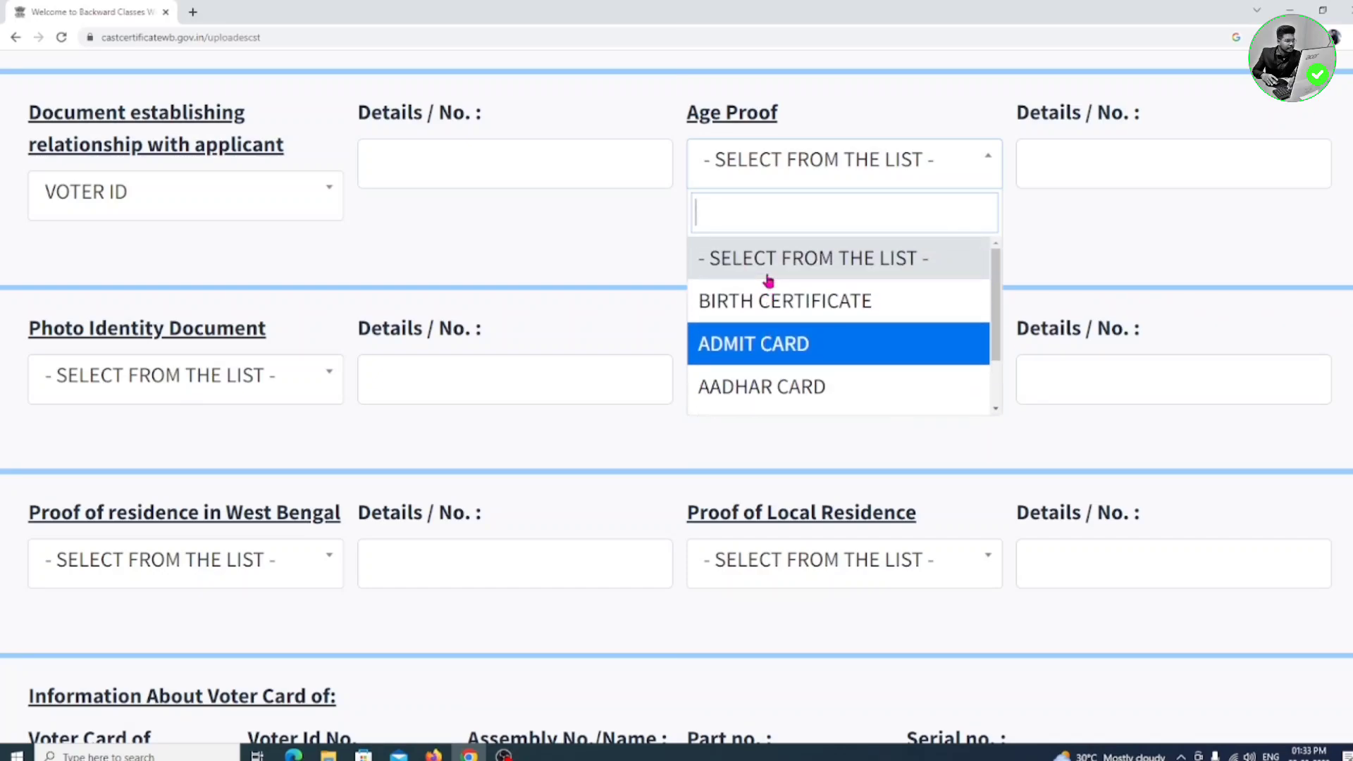
left_click(797, 305)
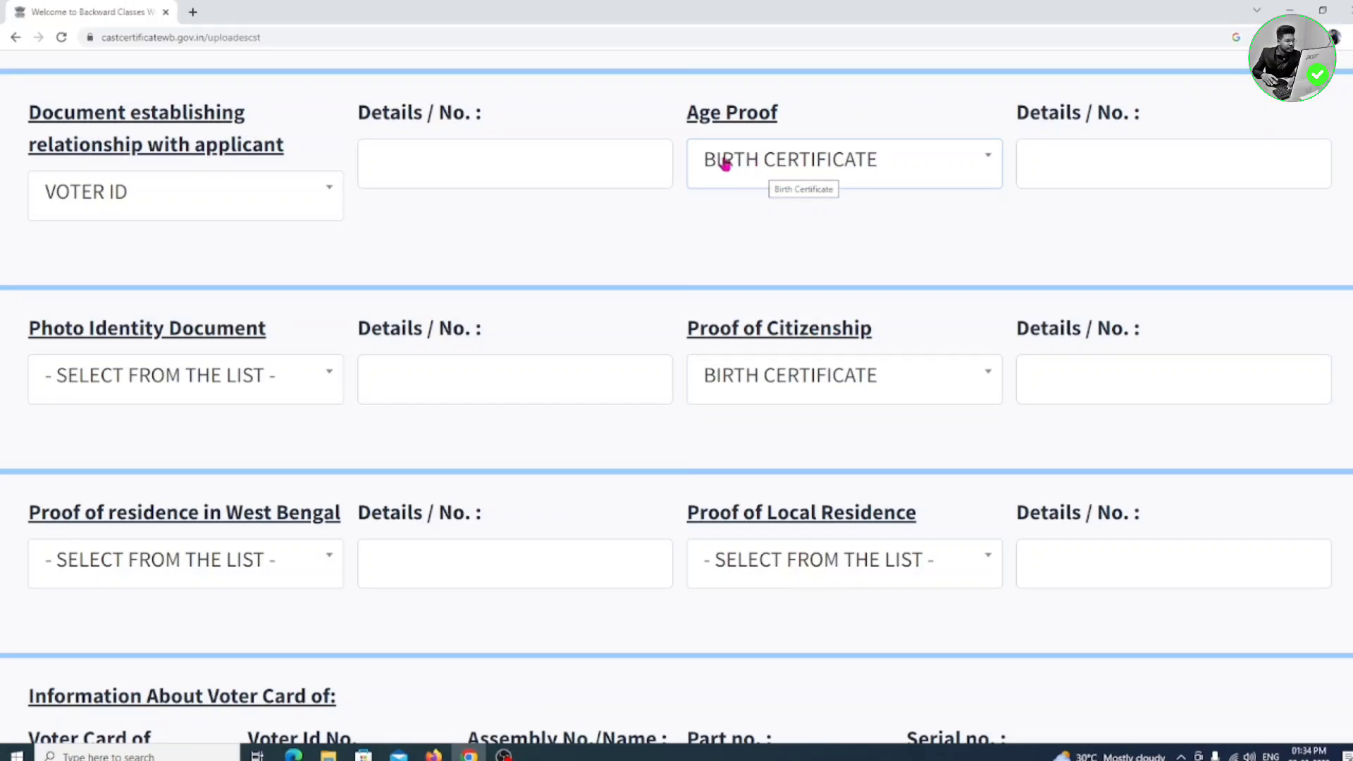
left_click(1025, 156)
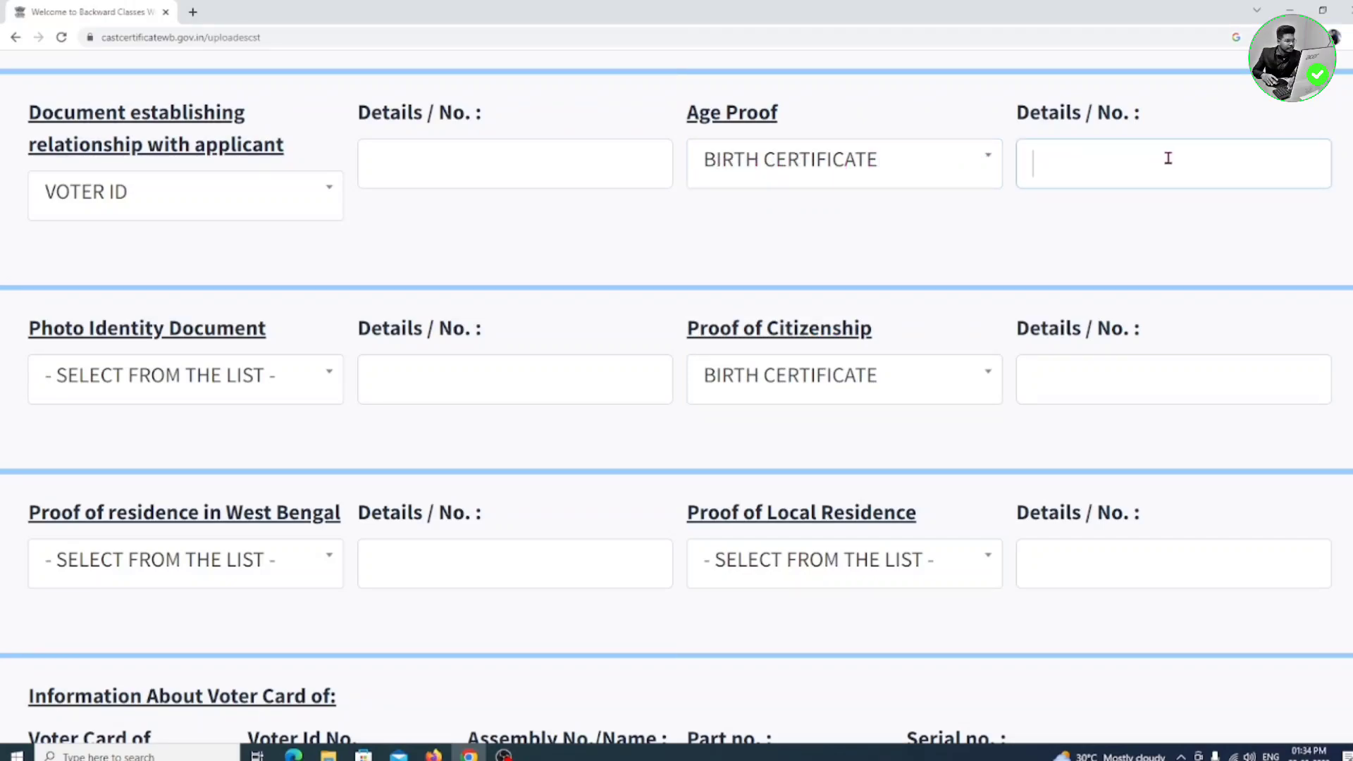
- Set the photo identity document and proof of local residence to VOTER ID, and the proof of residence in West Bengal to AADHAR CARD
scroll(596, 260, "down", 3)
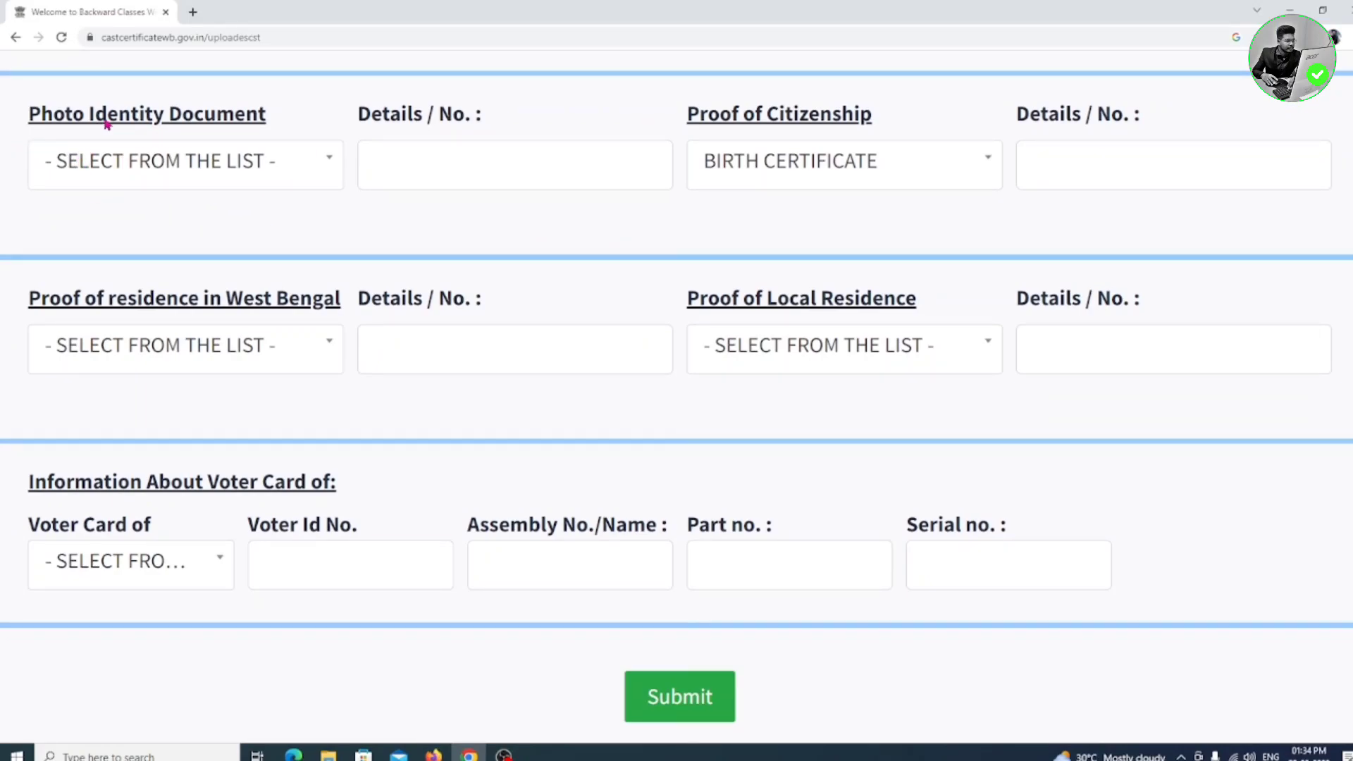
left_click(177, 169)
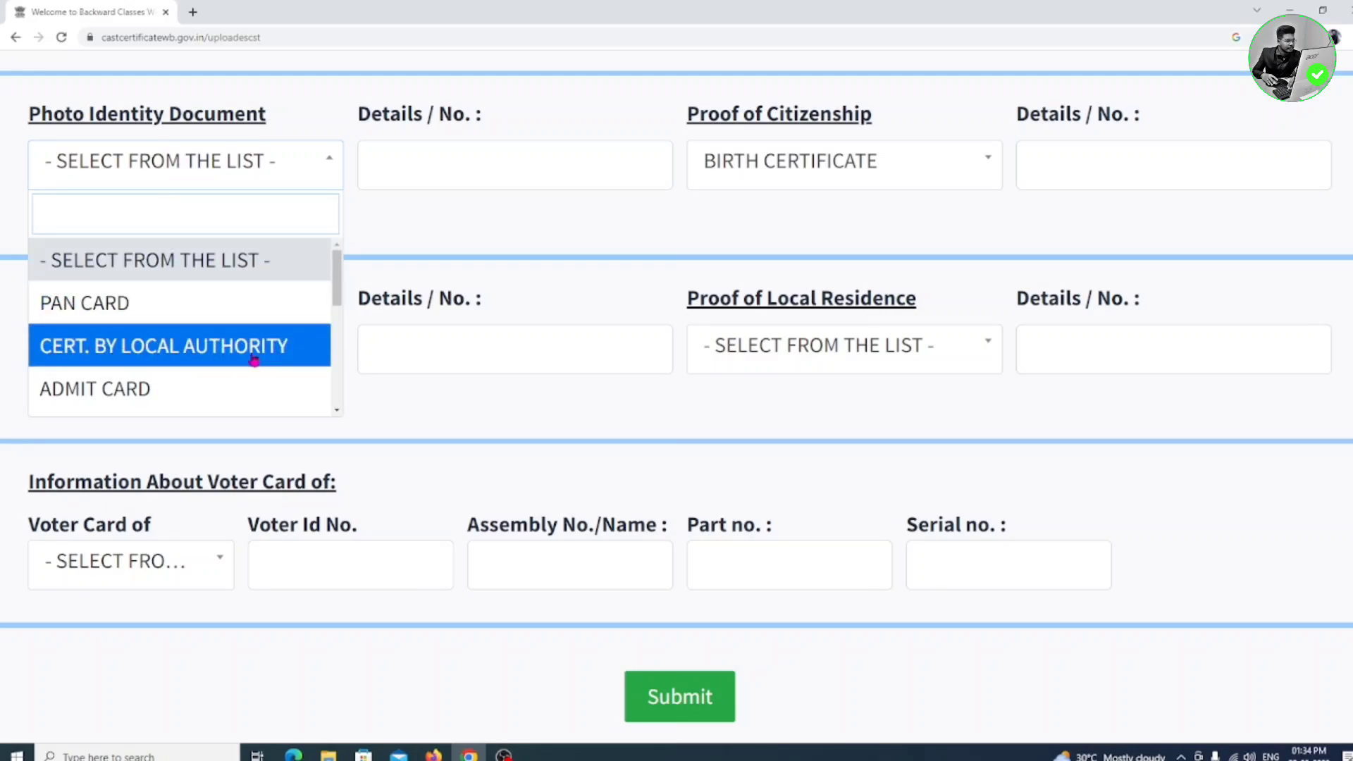
scroll(253, 359, "down", 2)
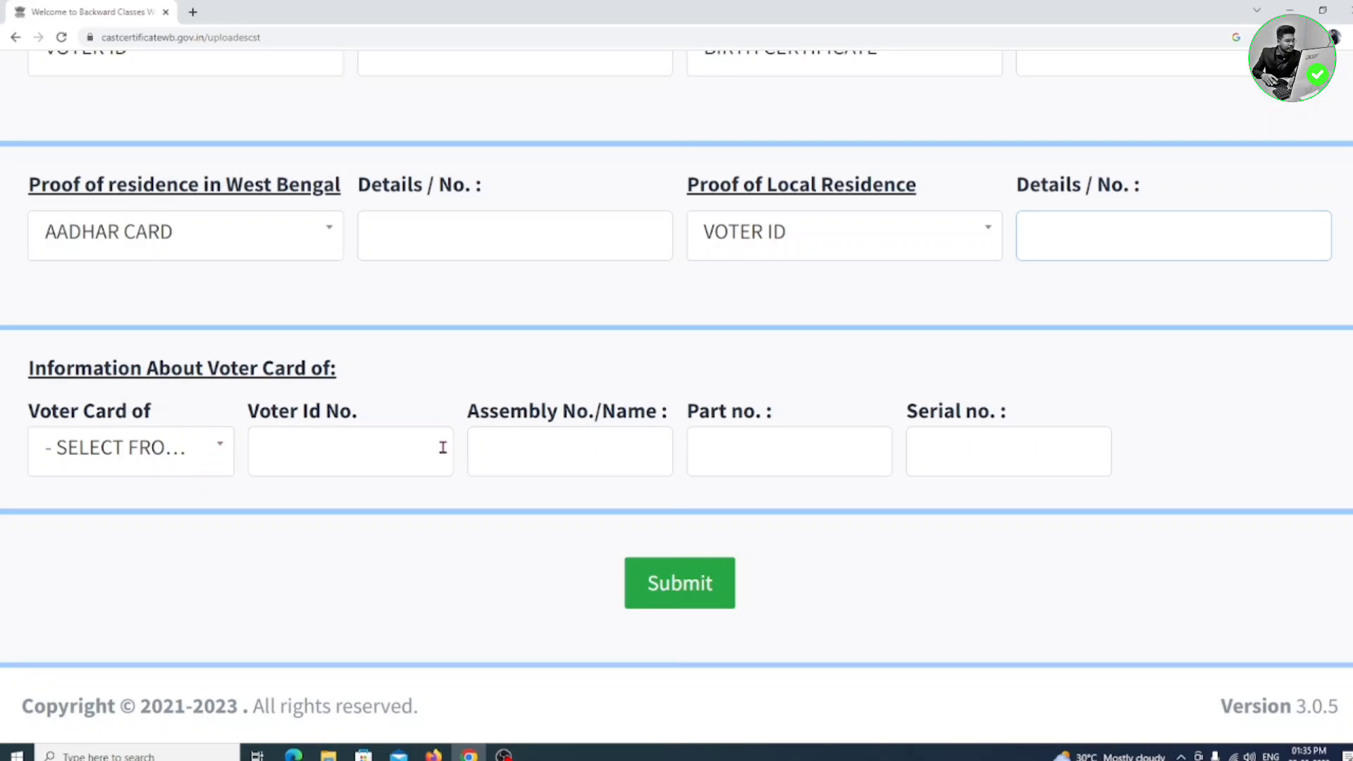
- Set the voter card information to belong to SELF
left_click(161, 444)
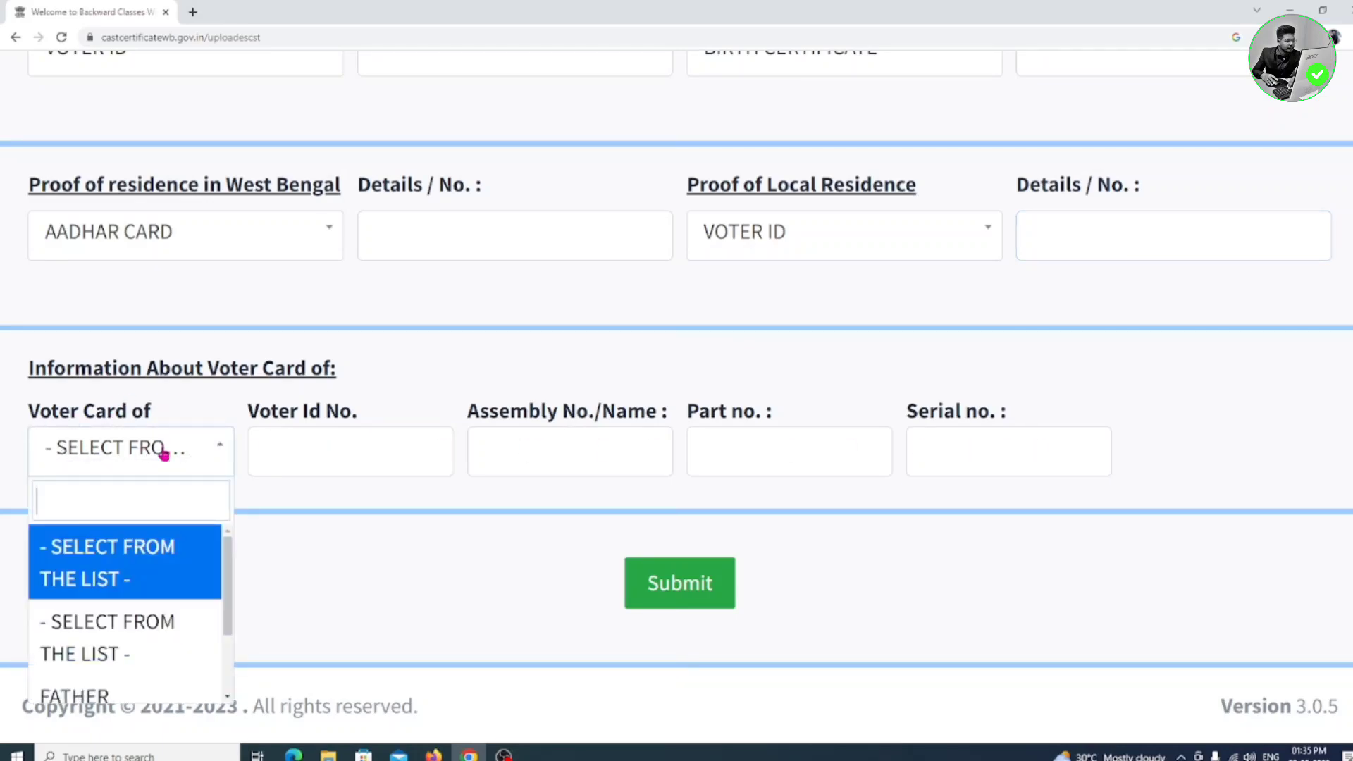
scroll(132, 600, "down", 3)
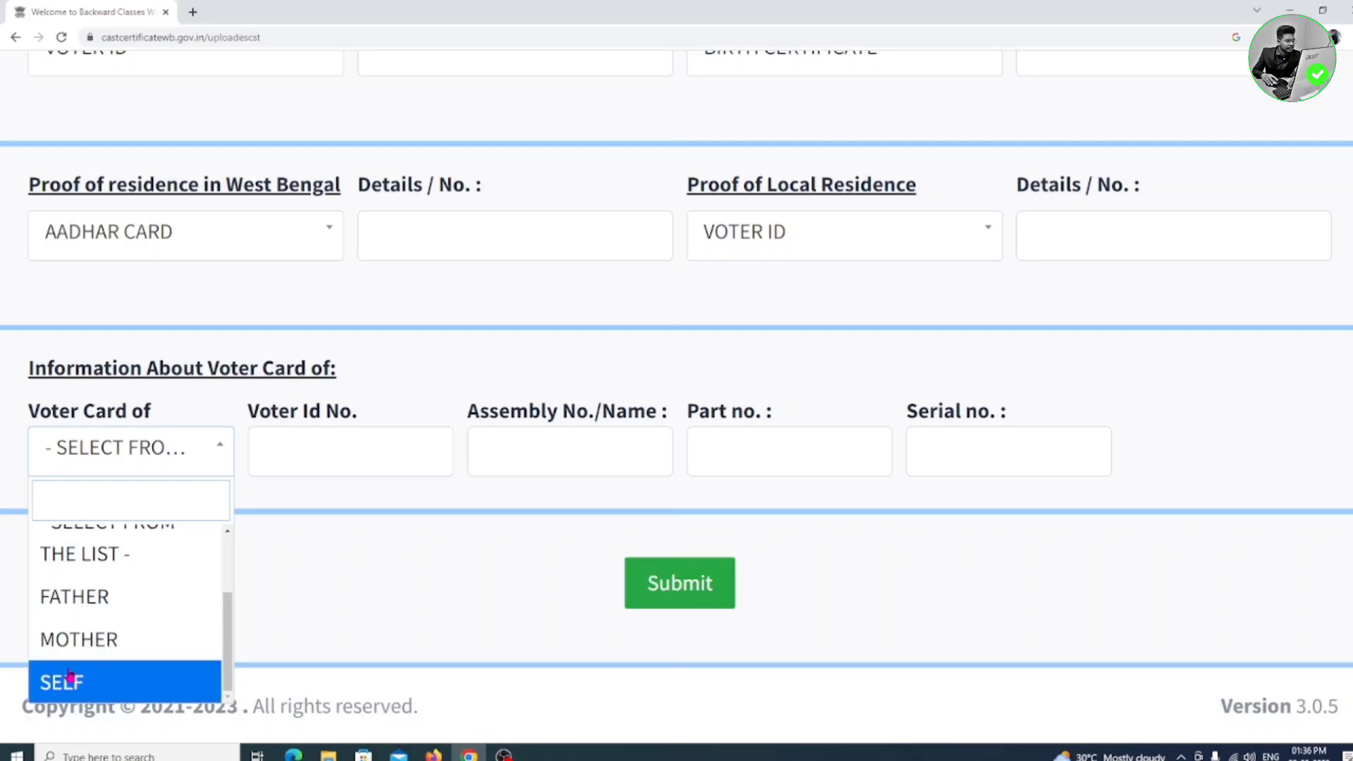
left_click(104, 680)
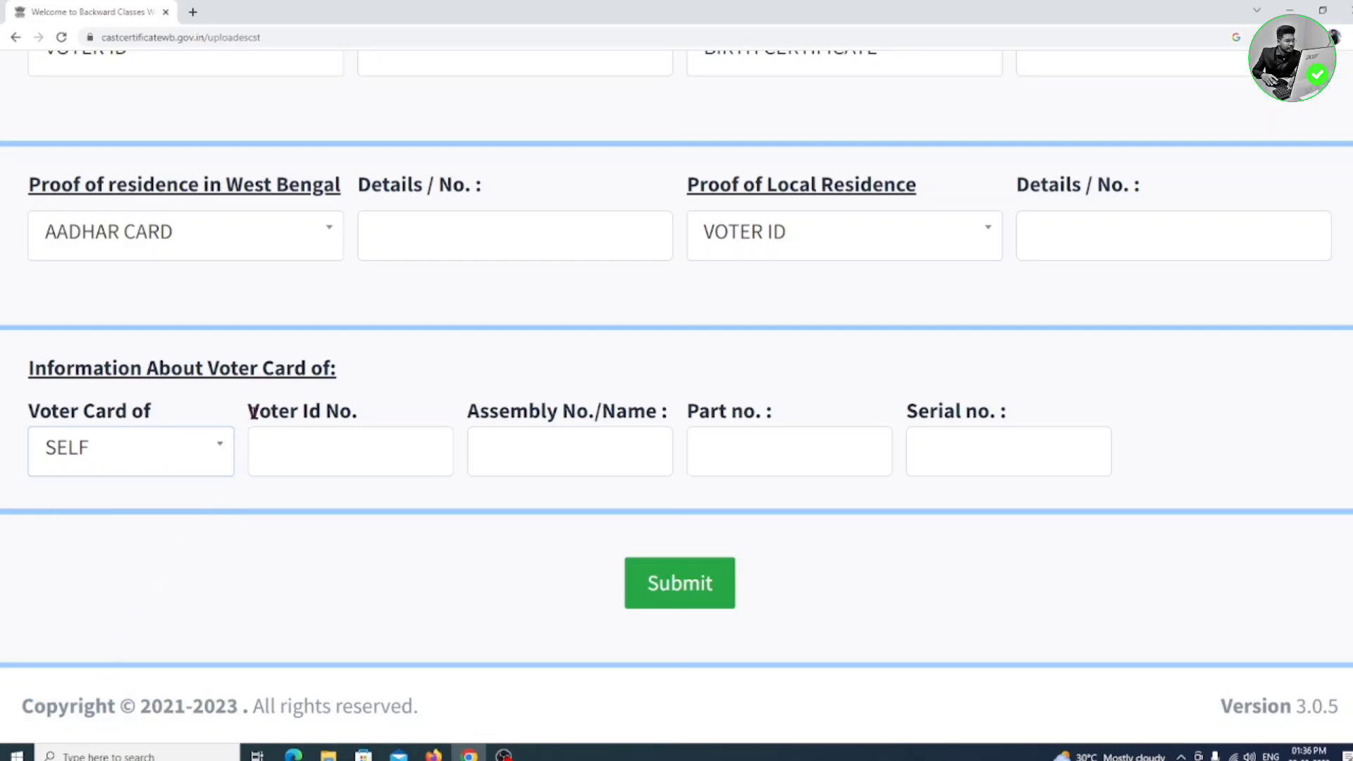
- Go through the voter ID, assembly, part and serial number fields of the voter card, and submit the application
left_click(343, 442)
left_click(628, 438)
left_click(768, 448)
left_click(997, 447)
left_click(666, 585)
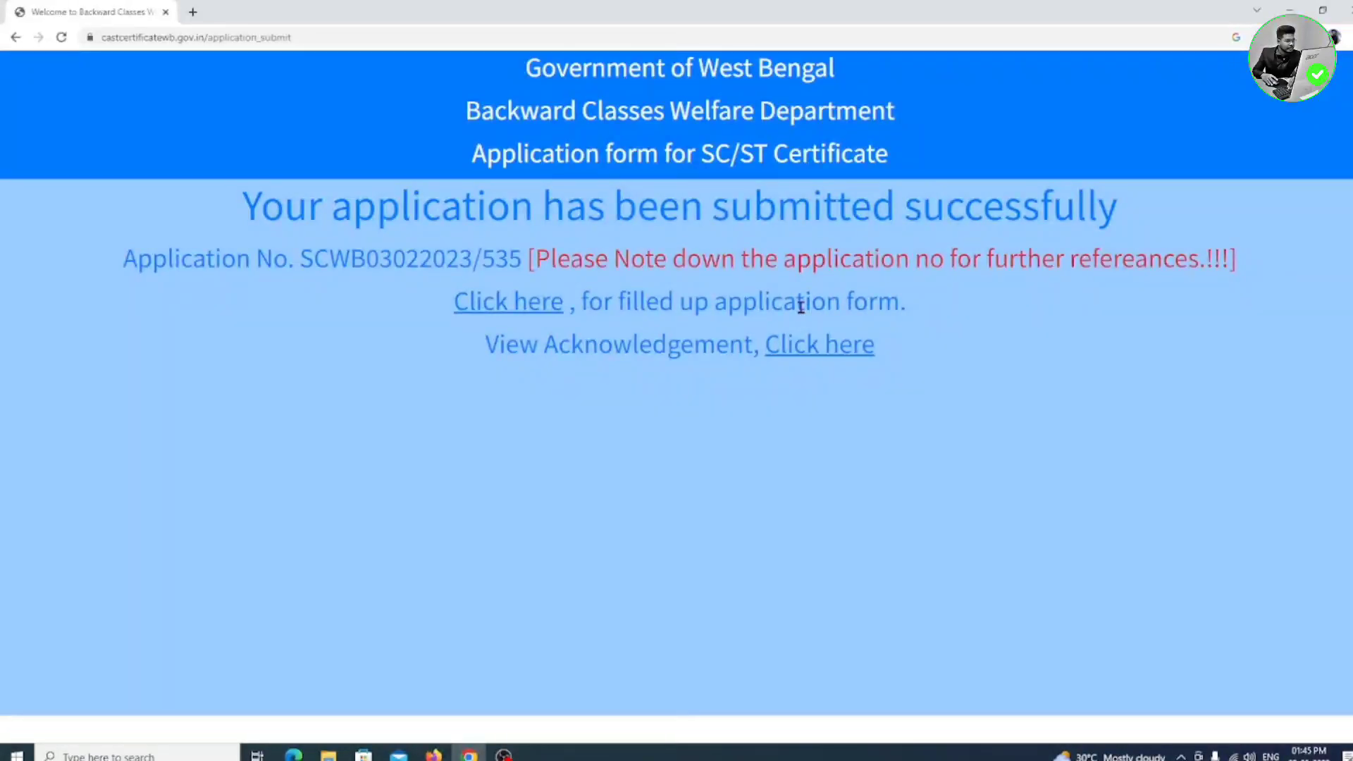
- Highlight the application number, and open the filled-up application form and the acknowledgement for viewing
left_click_drag(295, 259, 525, 259)
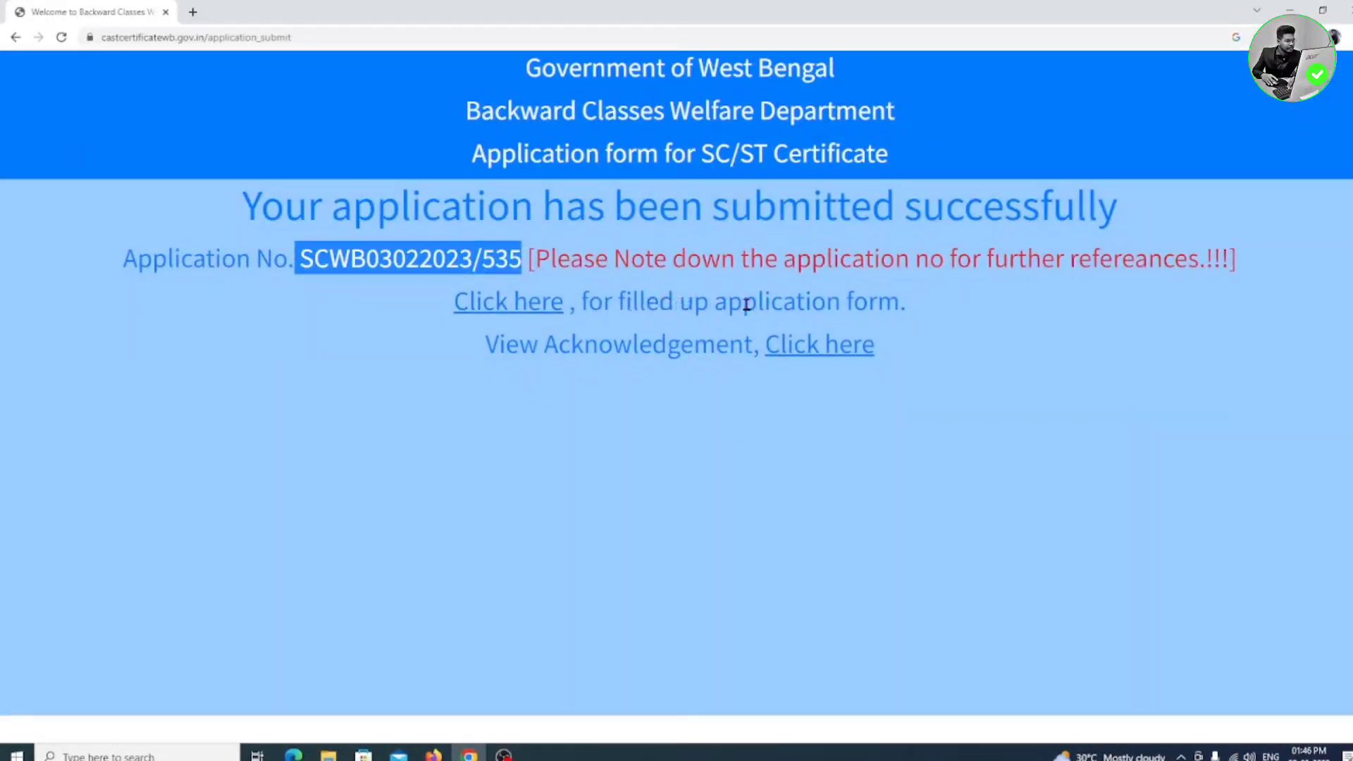
left_click(492, 306)
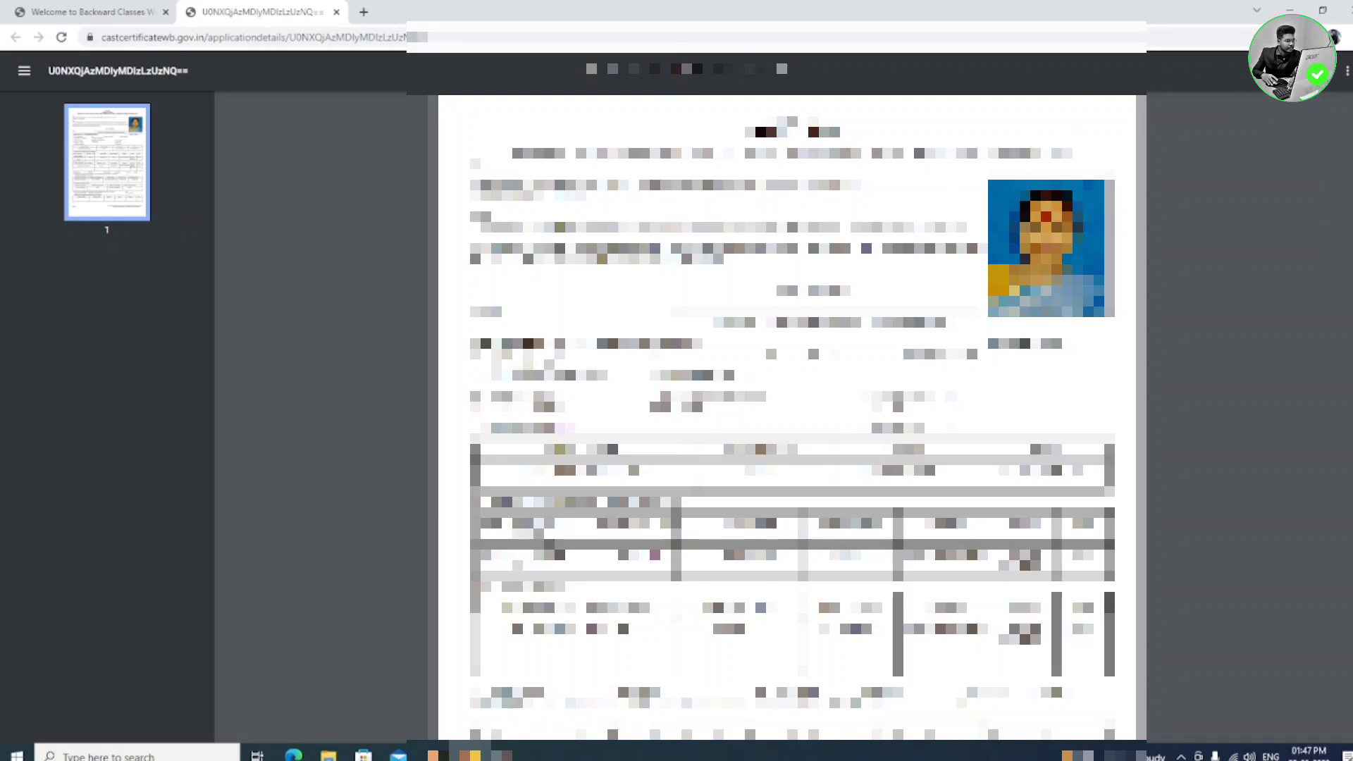
left_click(98, 12)
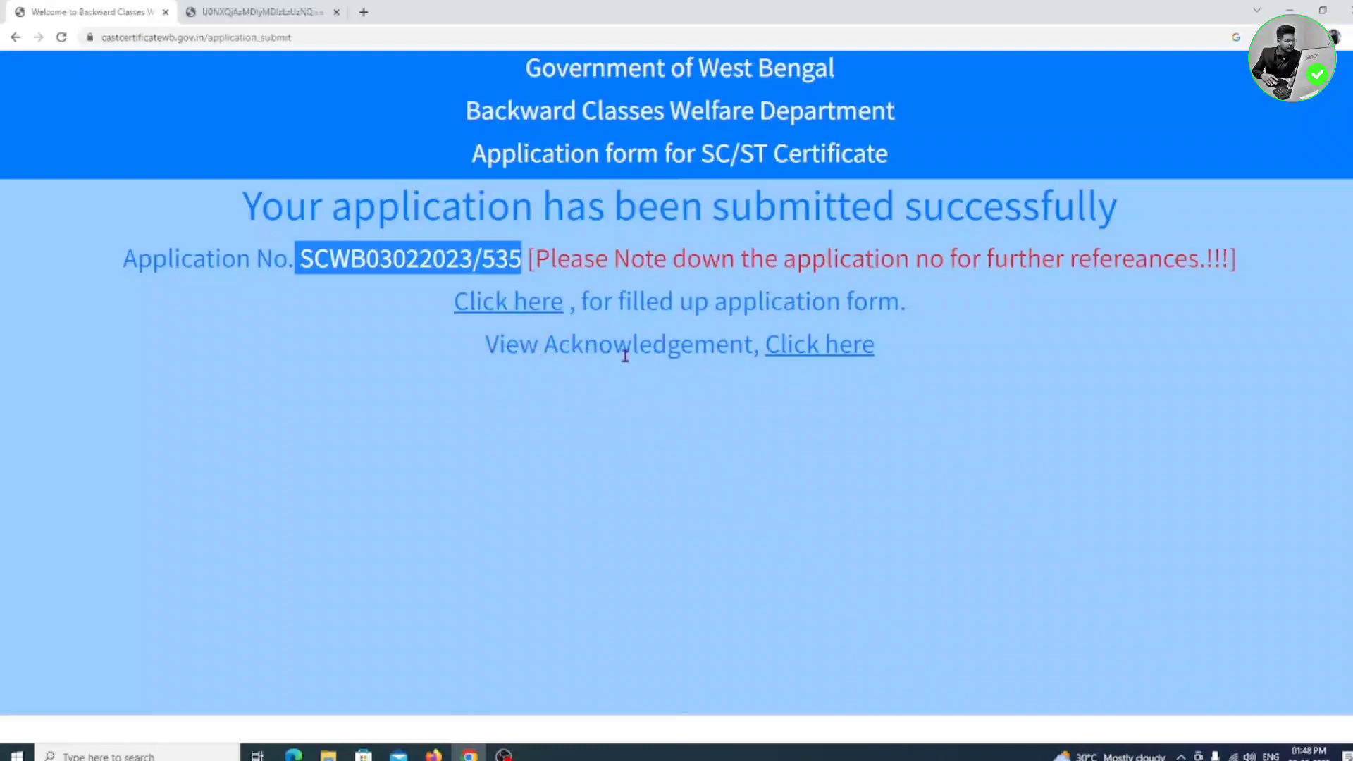
left_click(822, 351)
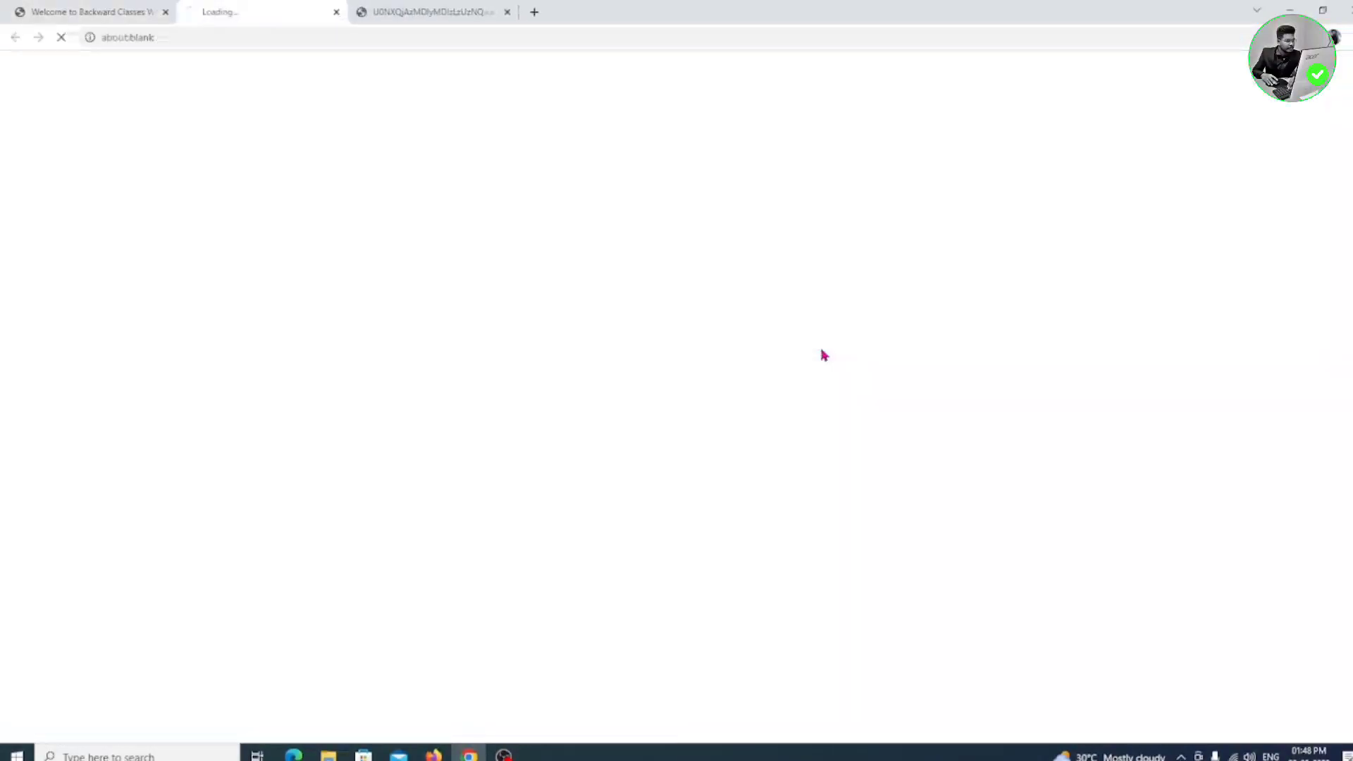